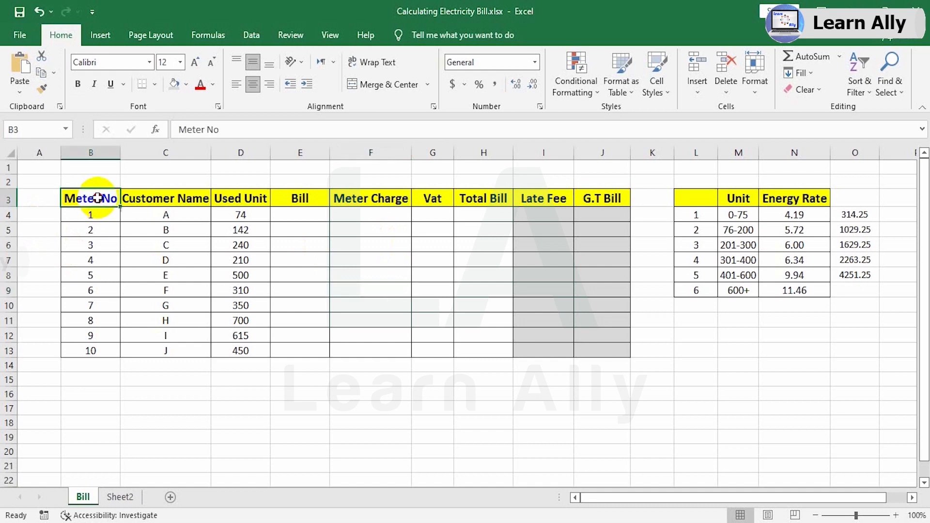
# Review the billing table's column headings from Customer Name to G.T Bill and its empty calculation cells.
pyautogui.click(189, 202)
pyautogui.click(262, 198)
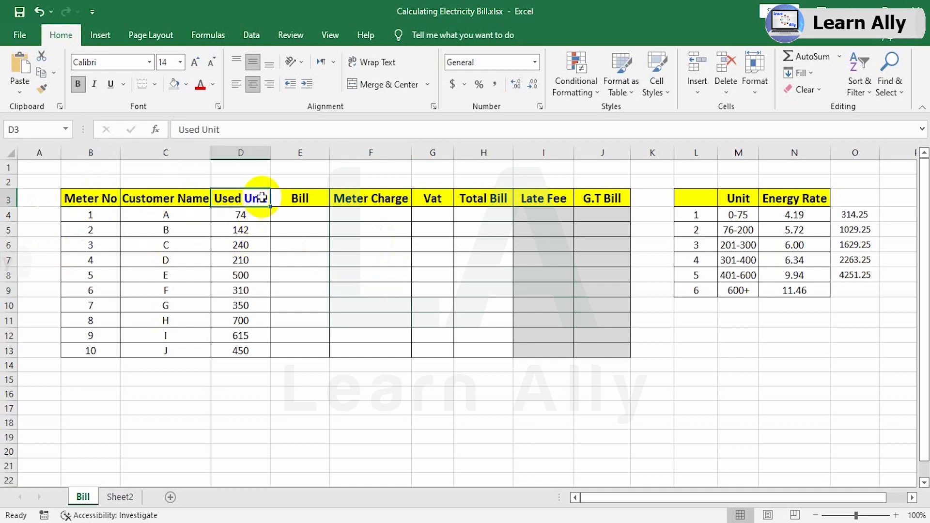
pyautogui.click(297, 199)
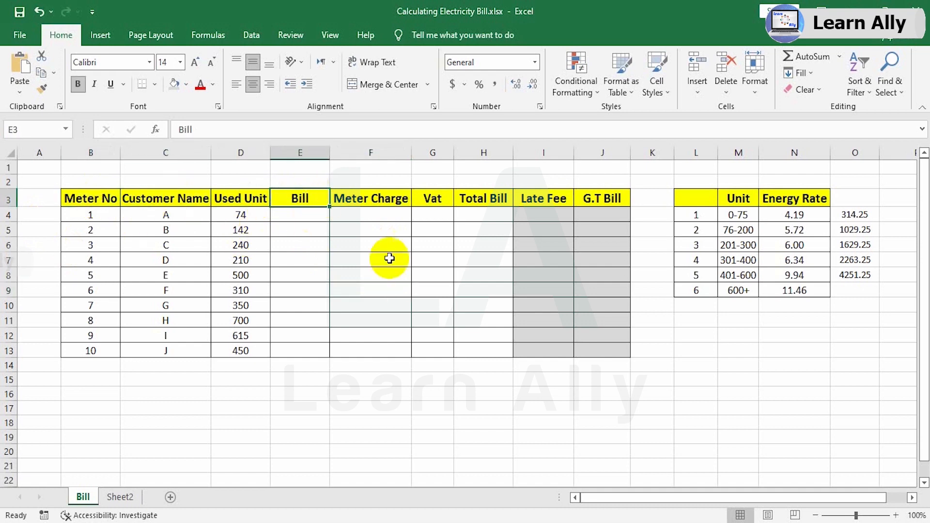
pyautogui.click(383, 199)
pyautogui.click(432, 199)
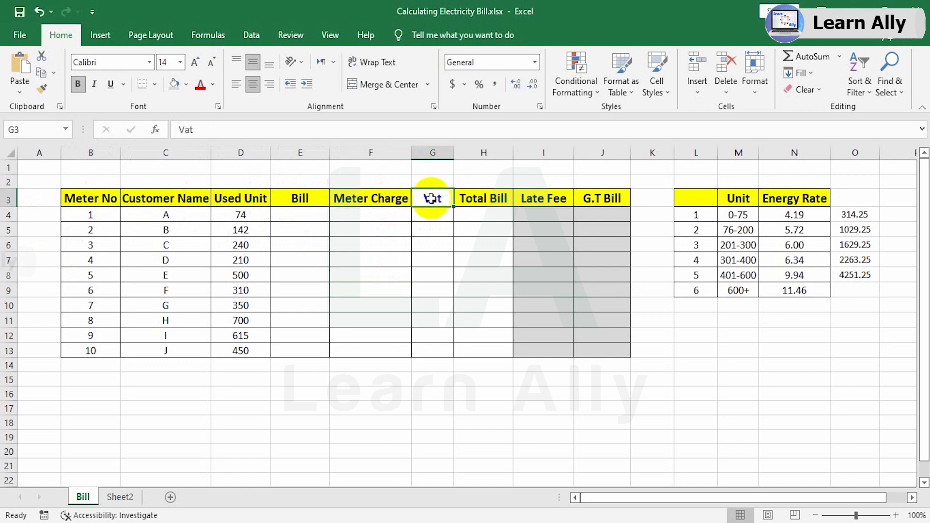
pyautogui.click(483, 196)
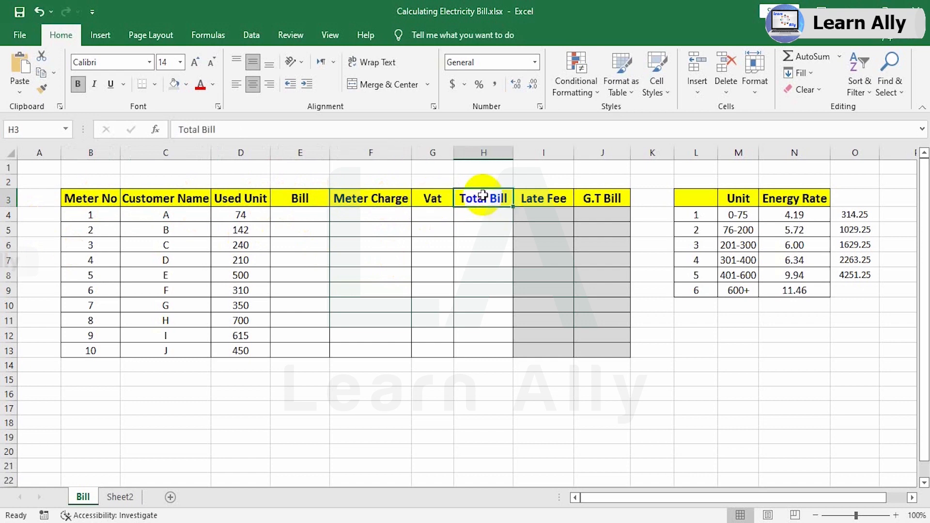
pyautogui.click(553, 200)
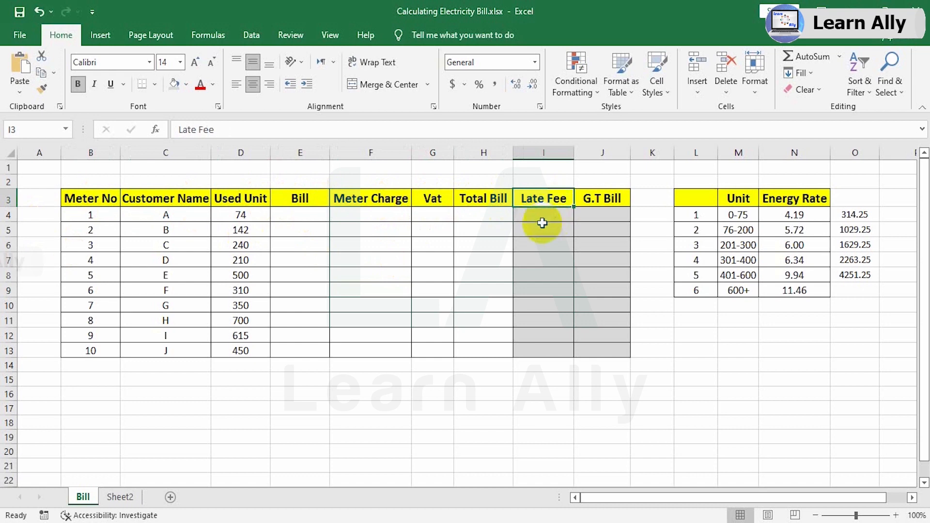
pyautogui.click(616, 198)
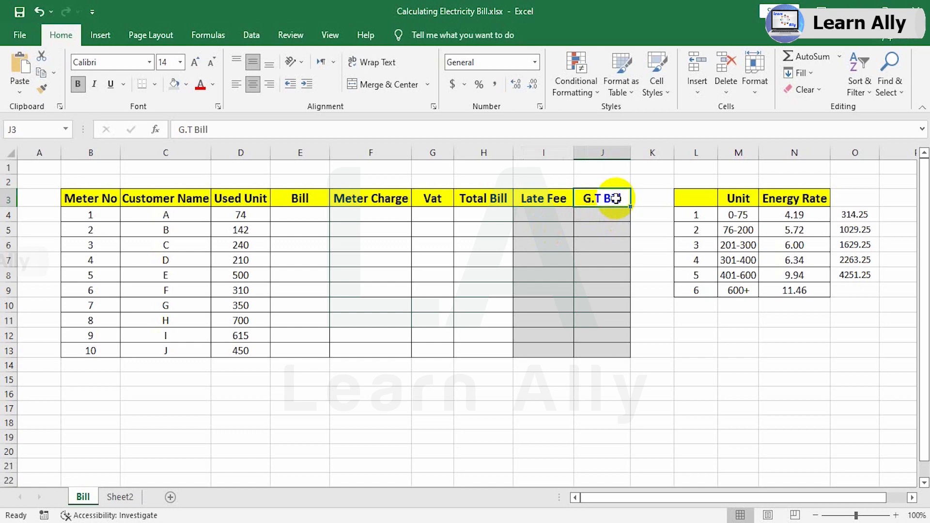
pyautogui.click(416, 261)
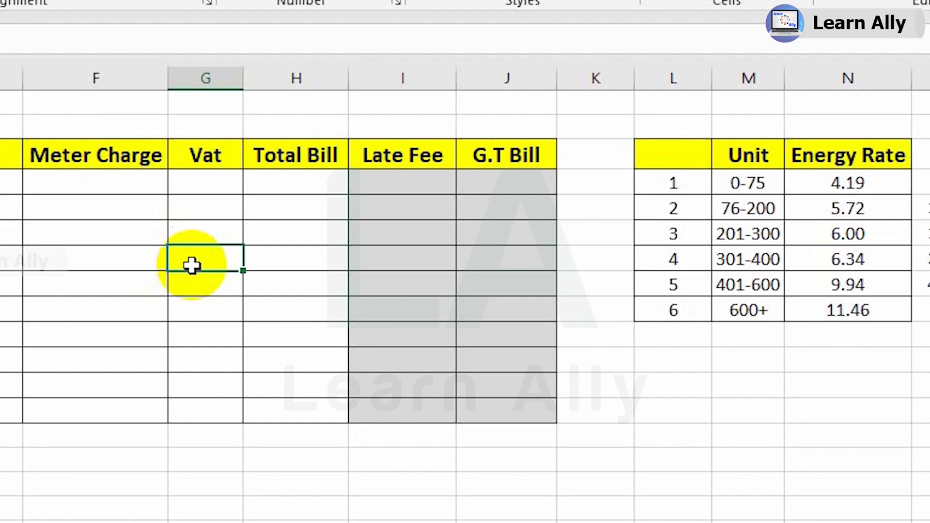
pyautogui.click(431, 325)
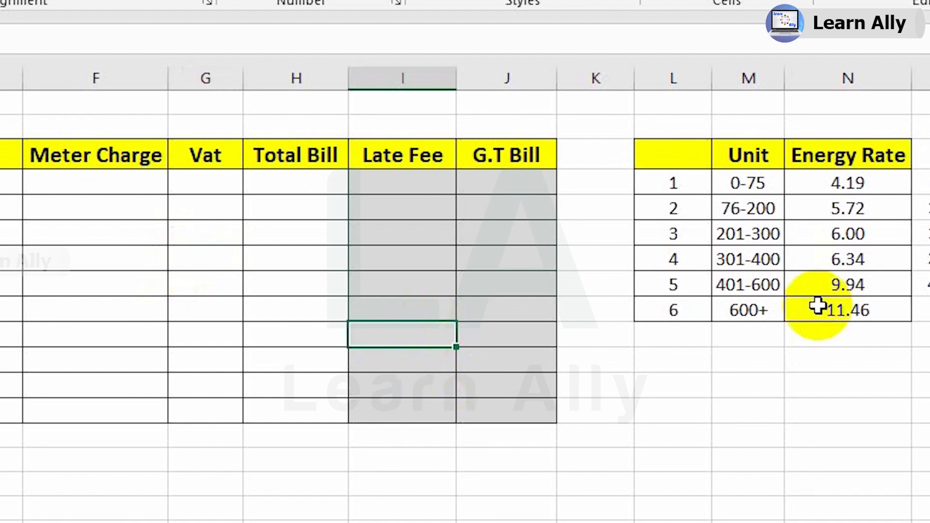
# Examine the energy rate table, comparing each unit range with its corresponding rate.
pyautogui.moveTo(681, 167); pyautogui.dragTo(837, 301)
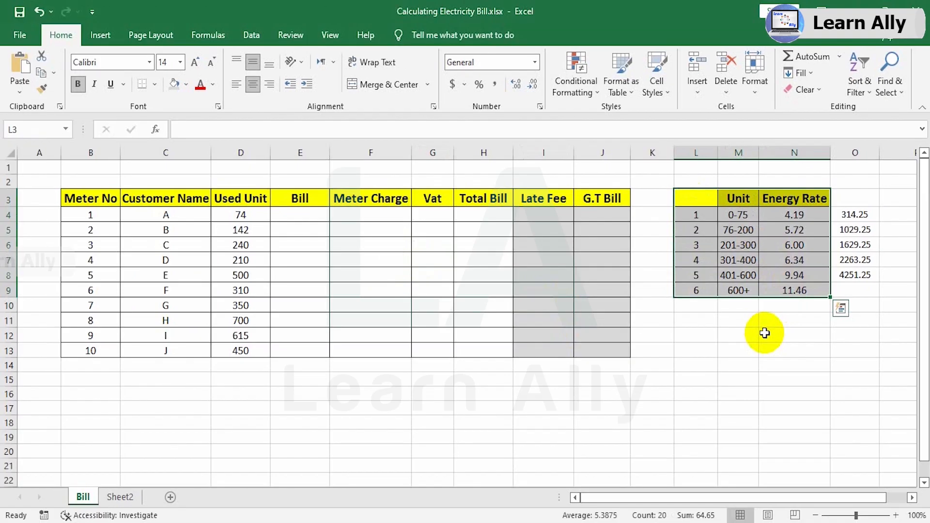
pyautogui.click(338, 231)
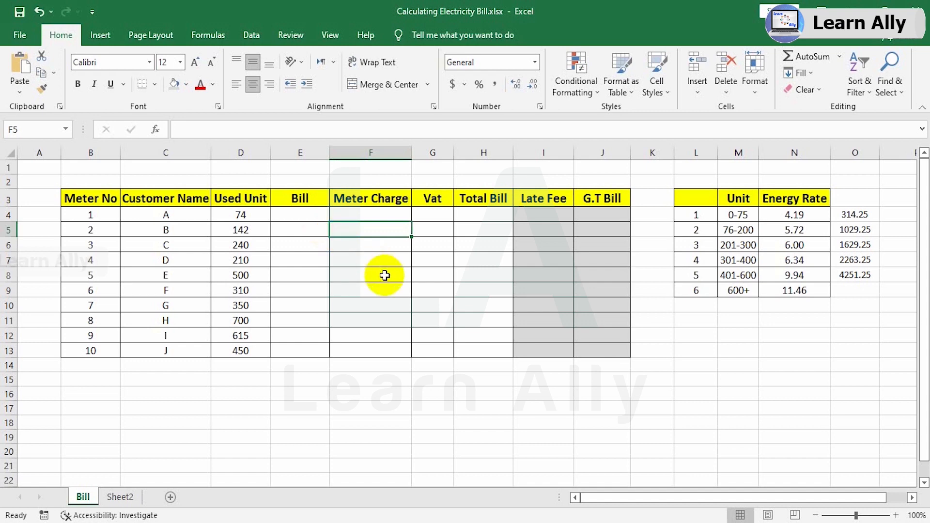
pyautogui.click(740, 213)
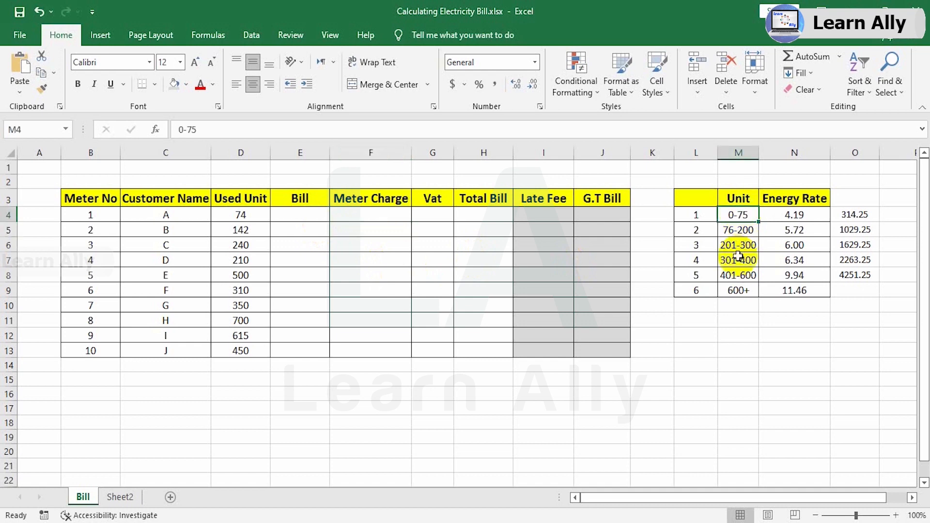
pyautogui.click(801, 214)
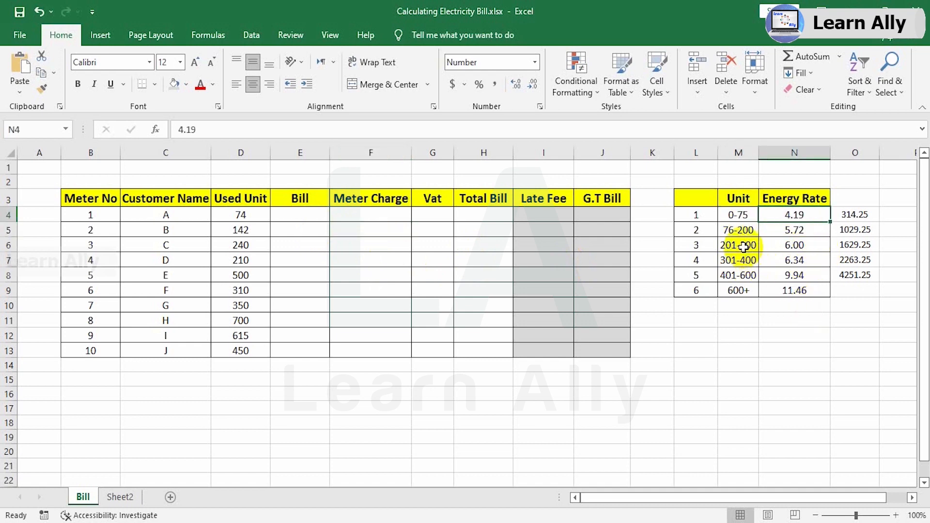
pyautogui.click(734, 231)
pyautogui.click(796, 236)
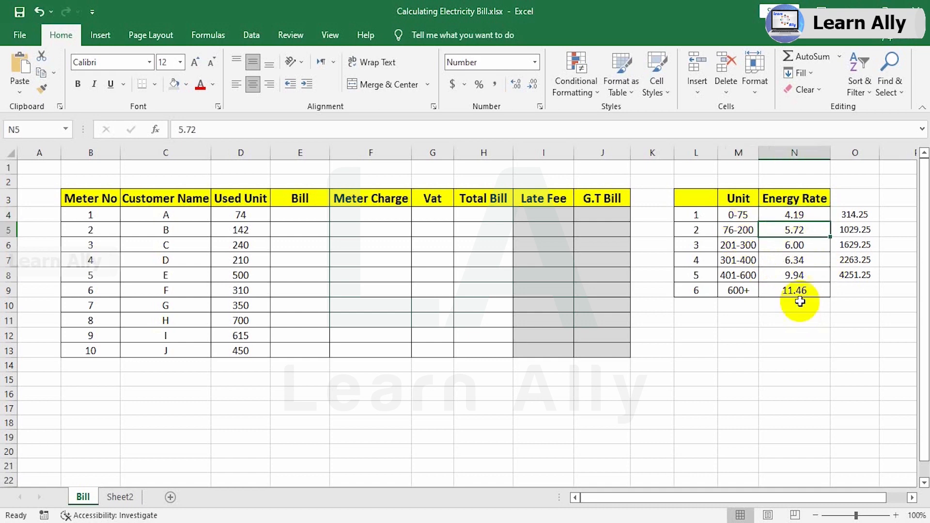
pyautogui.click(736, 245)
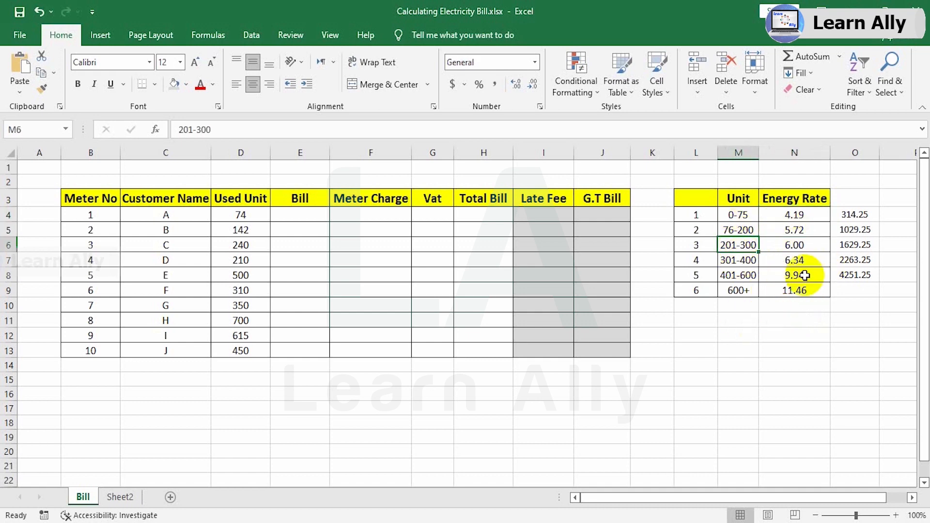
pyautogui.click(793, 243)
pyautogui.click(731, 260)
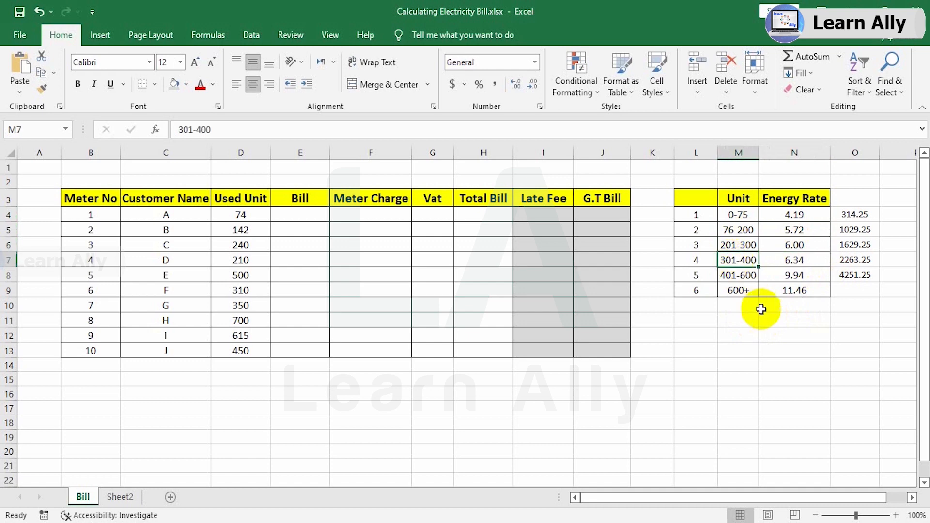
pyautogui.click(801, 264)
pyautogui.click(738, 276)
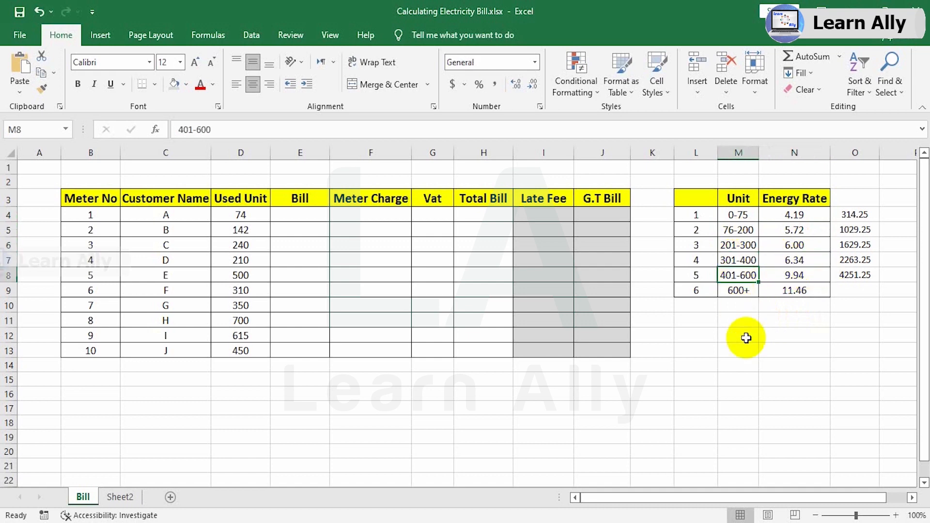
pyautogui.click(794, 275)
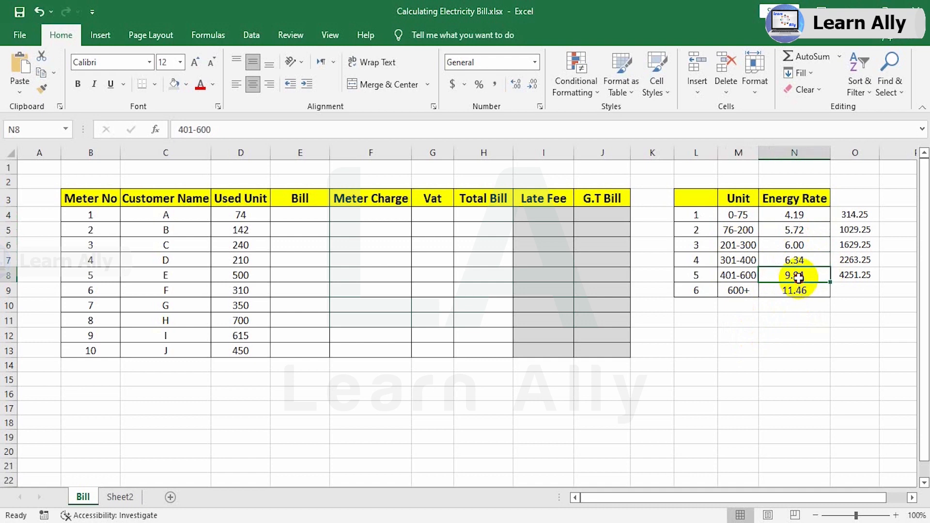
pyautogui.click(741, 291)
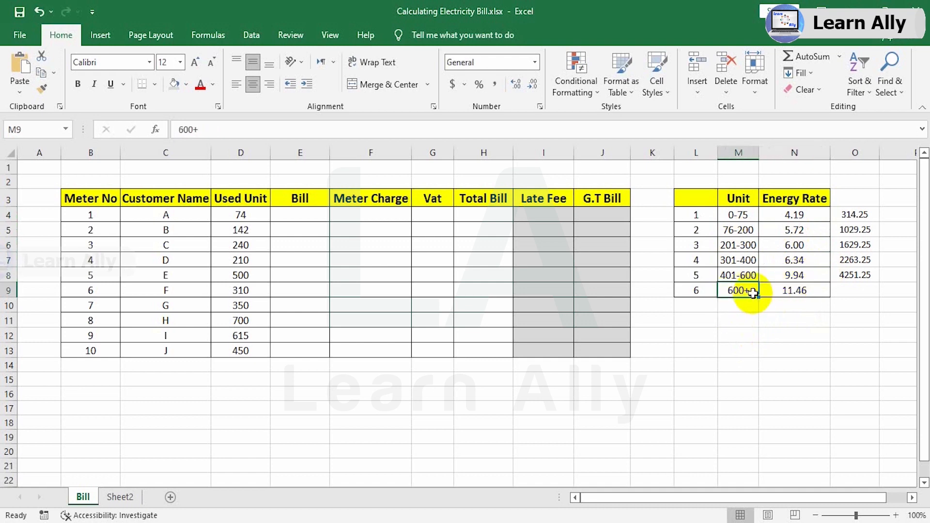
pyautogui.click(801, 286)
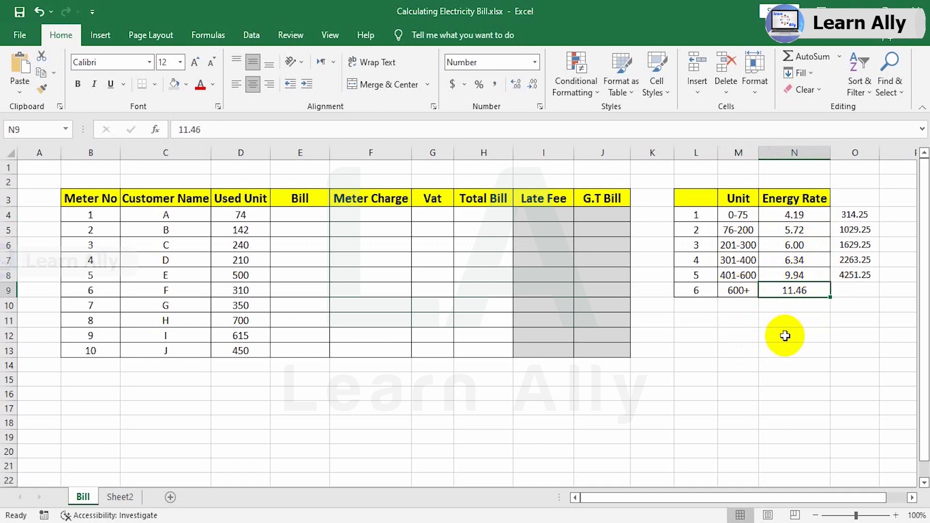
# Begin an IF formula in cell E4 for customer A's bill with the condition D4<=75.
pyautogui.click(299, 214)
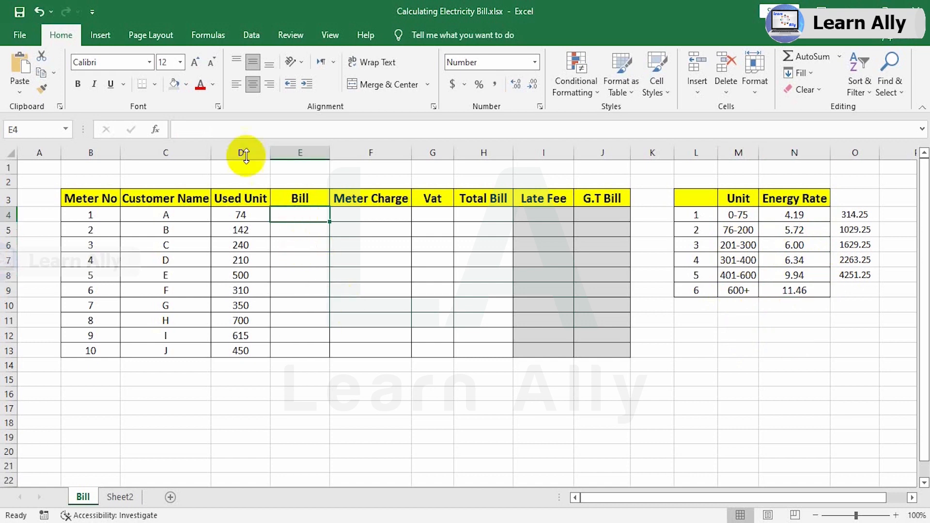
pyautogui.click(239, 129)
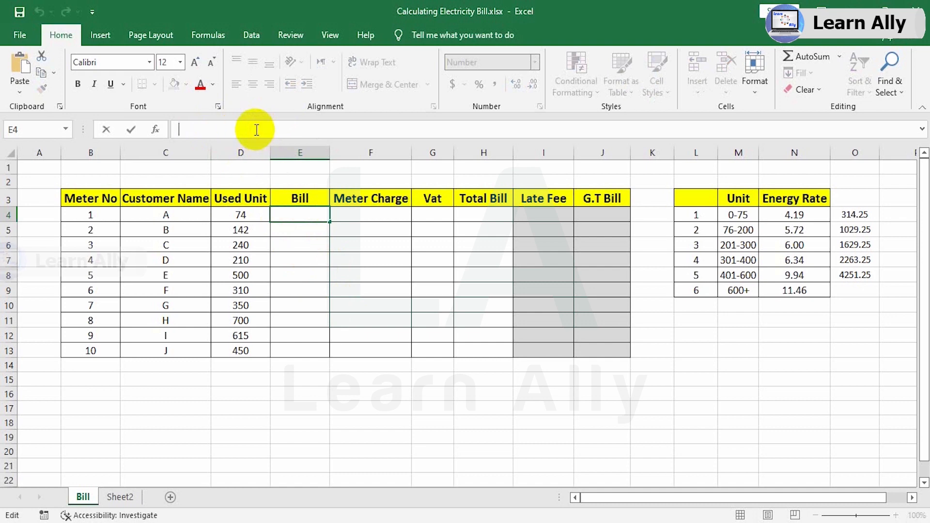
pyautogui.write('=')
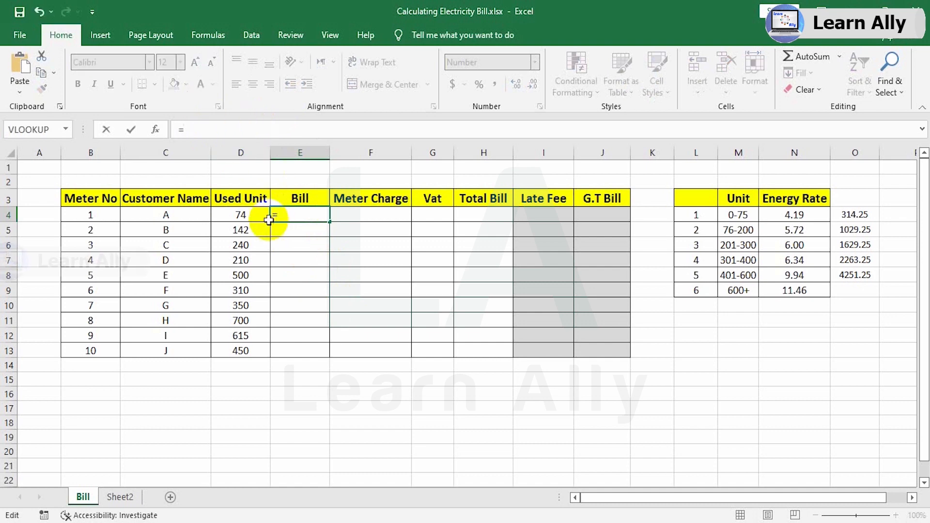
pyautogui.write('if')
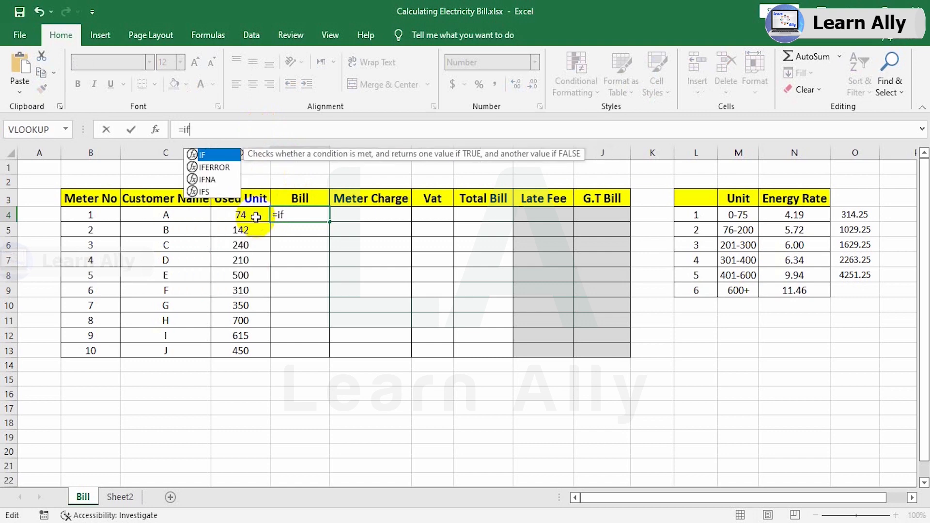
pyautogui.press('Tab')
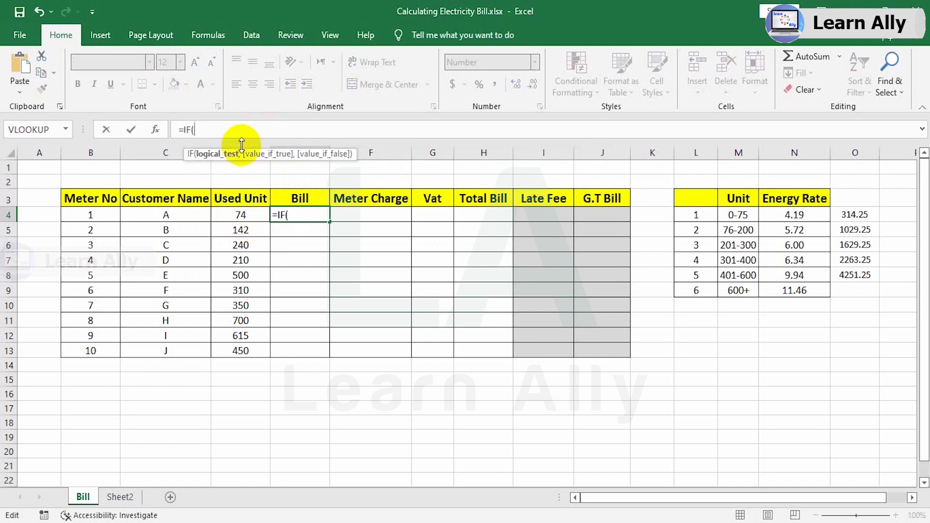
pyautogui.click(244, 217)
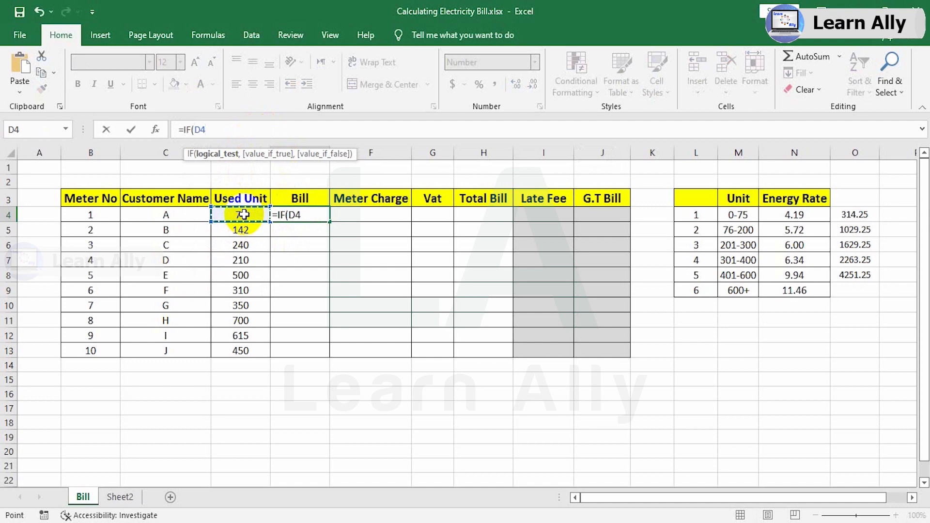
pyautogui.write('<=')
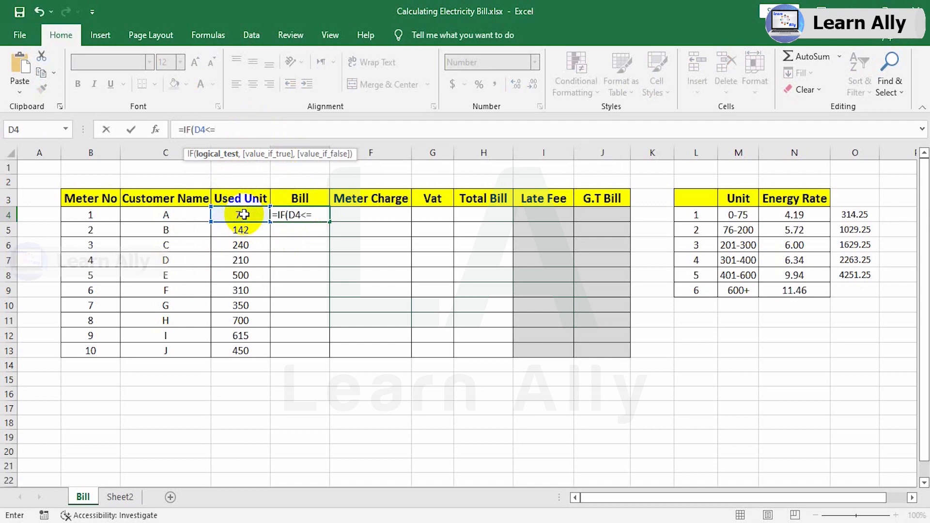
pyautogui.write('75')
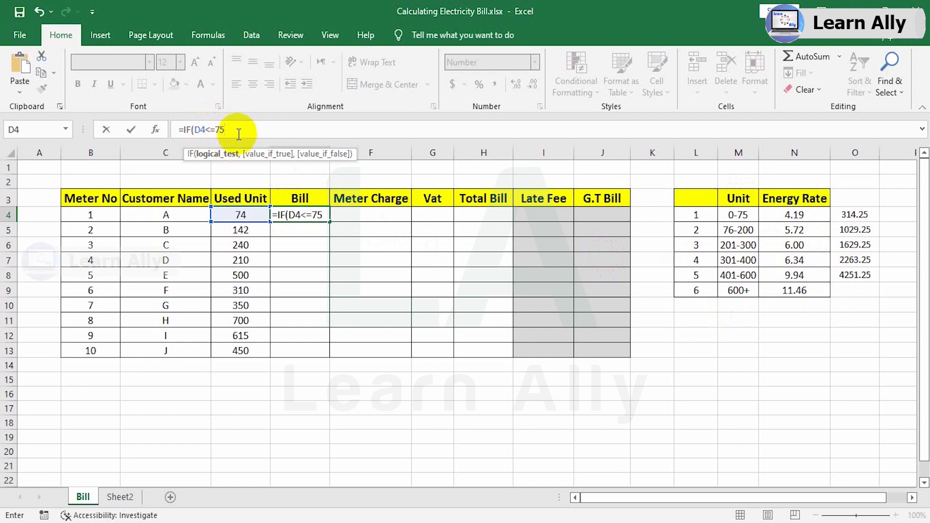
# Add D4*4.19 as the value if true in the E4 formula and continue to the value if false.
pyautogui.write(',')
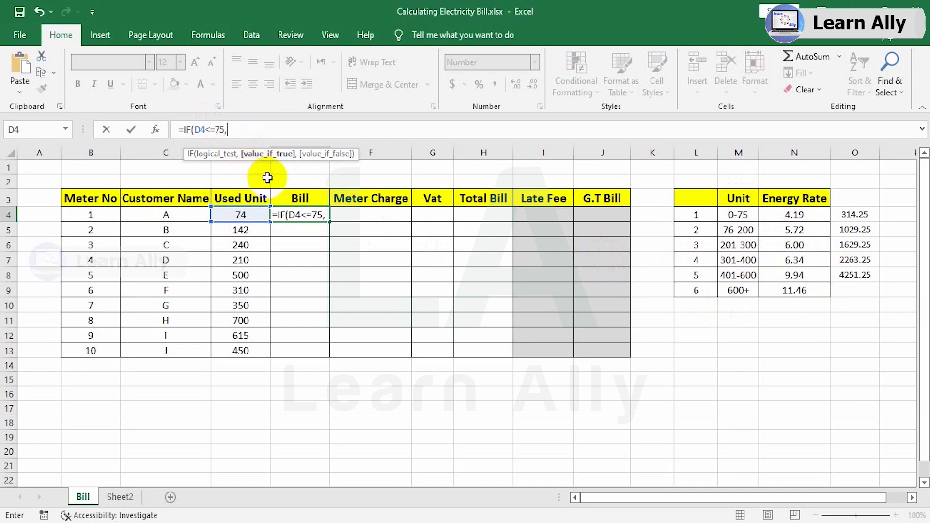
pyautogui.click(243, 216)
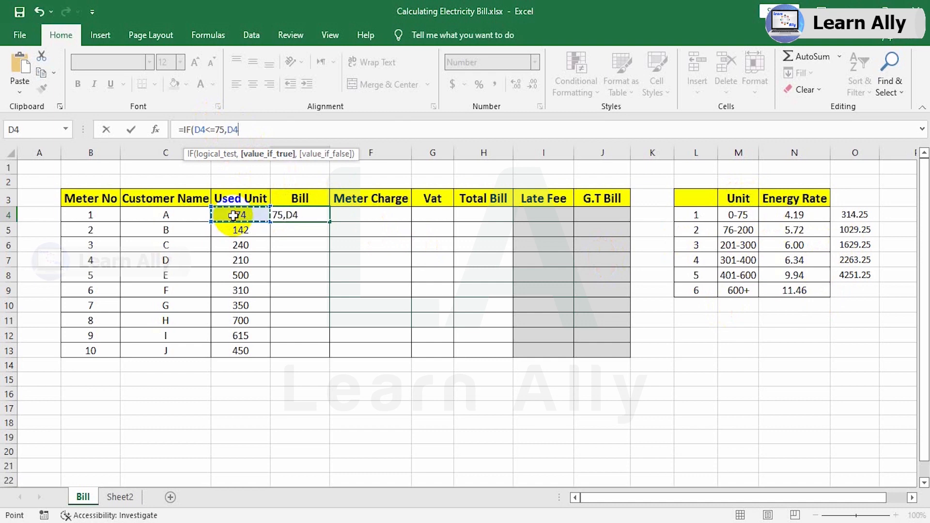
pyautogui.write('*')
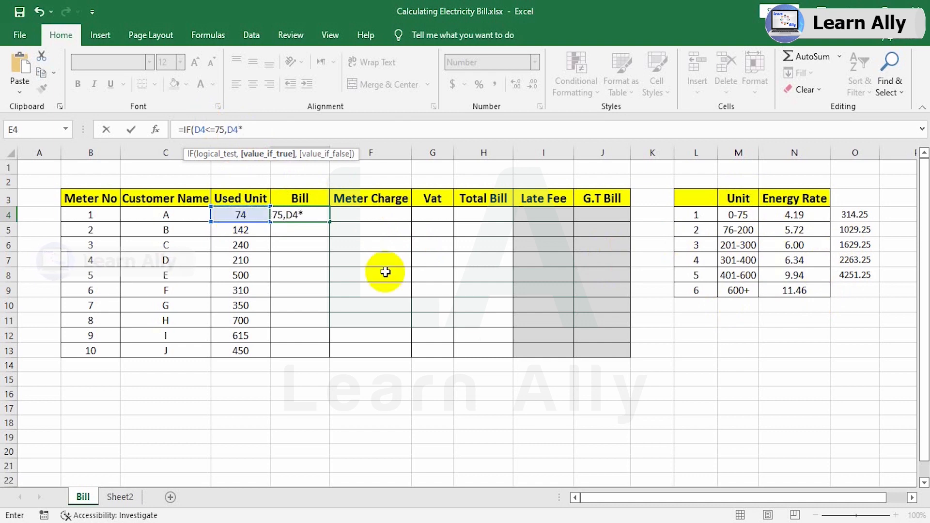
pyautogui.write('4.19,')
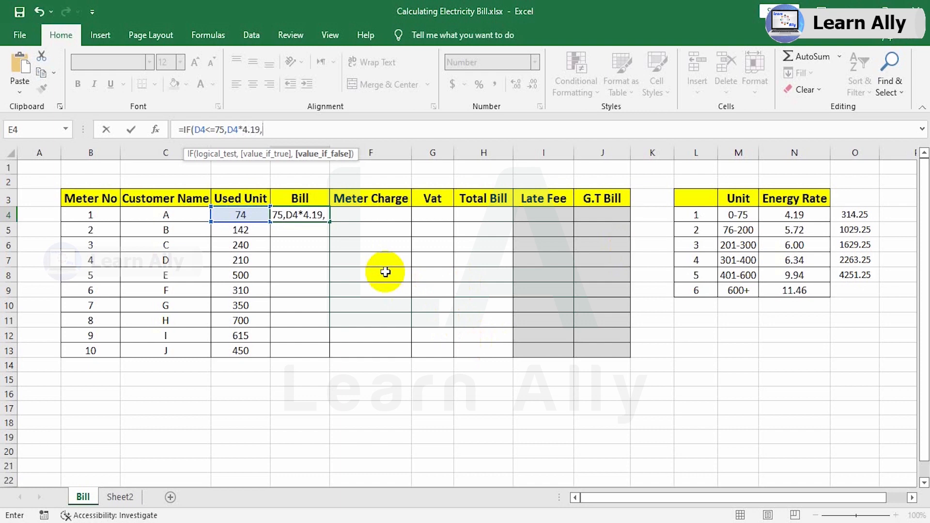
pyautogui.write('IF(')
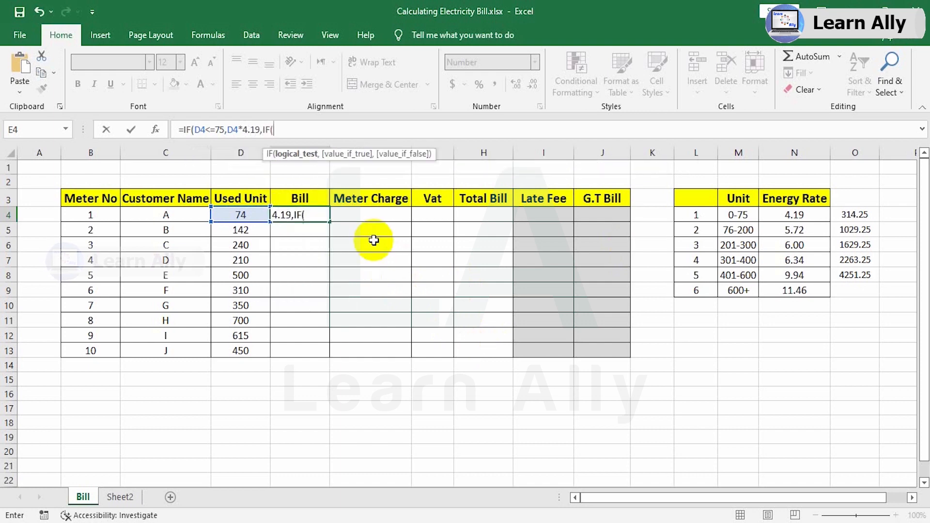
# Nest a second IF in the E4 formula with the condition D4<=200 and D4*5.72 as its value if true.
pyautogui.click(238, 216)
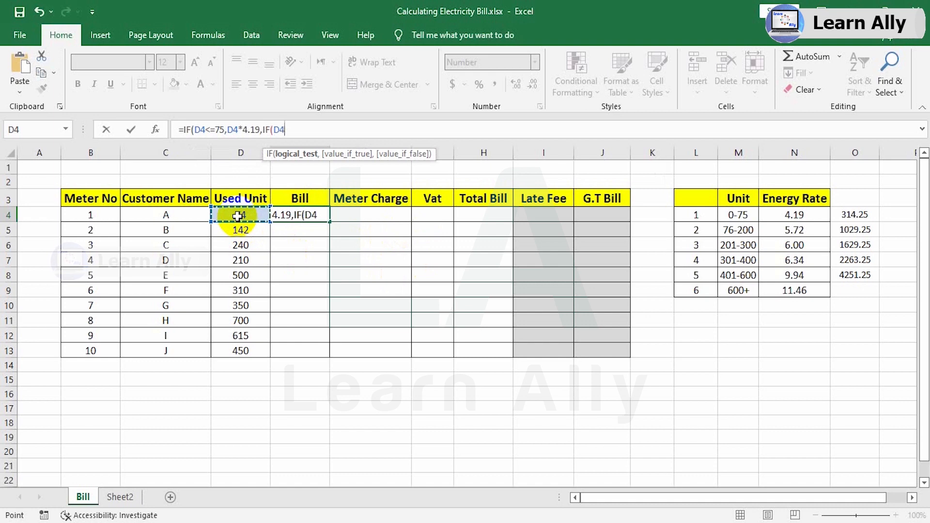
pyautogui.write('<')
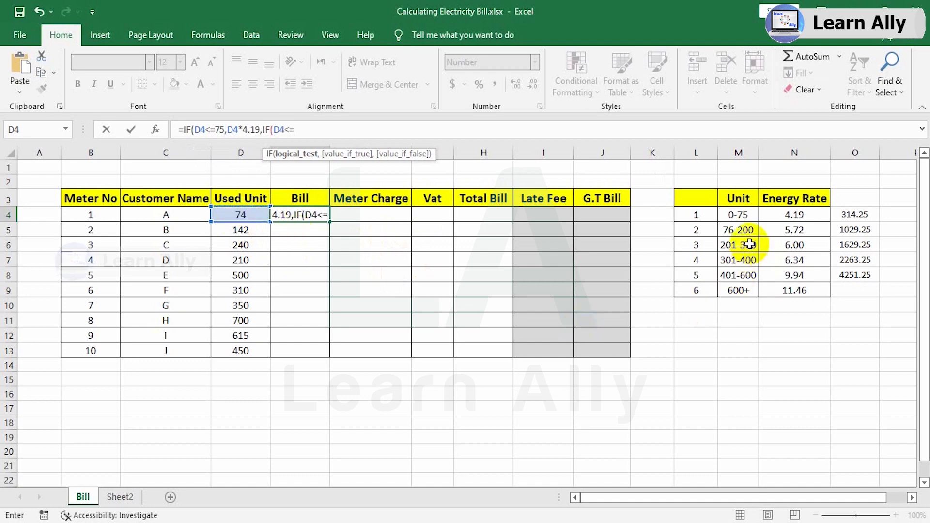
pyautogui.write('=200')
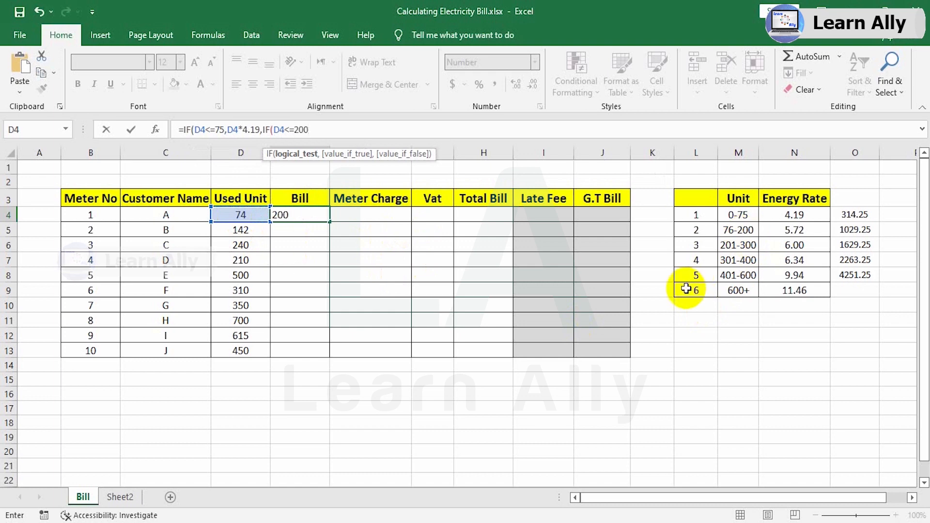
pyautogui.write(',')
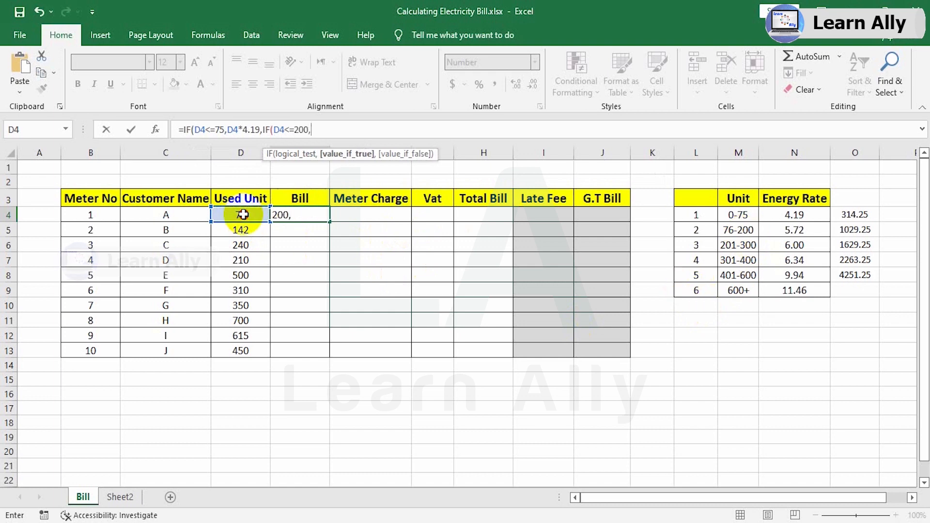
pyautogui.click(243, 214)
pyautogui.write('*')
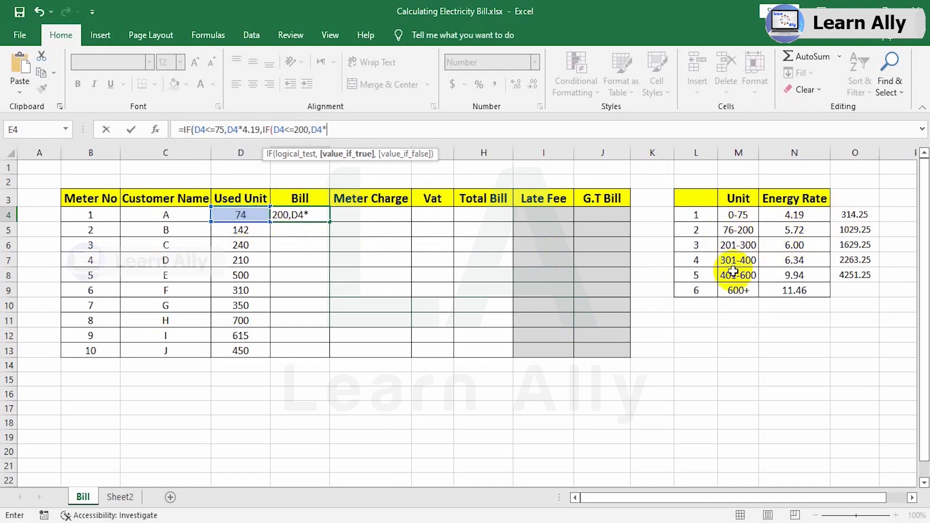
pyautogui.write('5.72,')
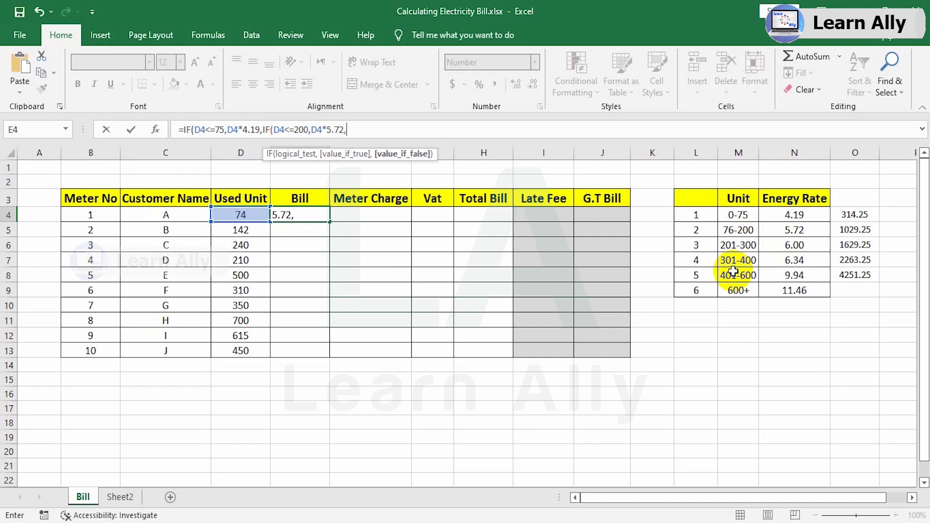
pyautogui.write('IF(')
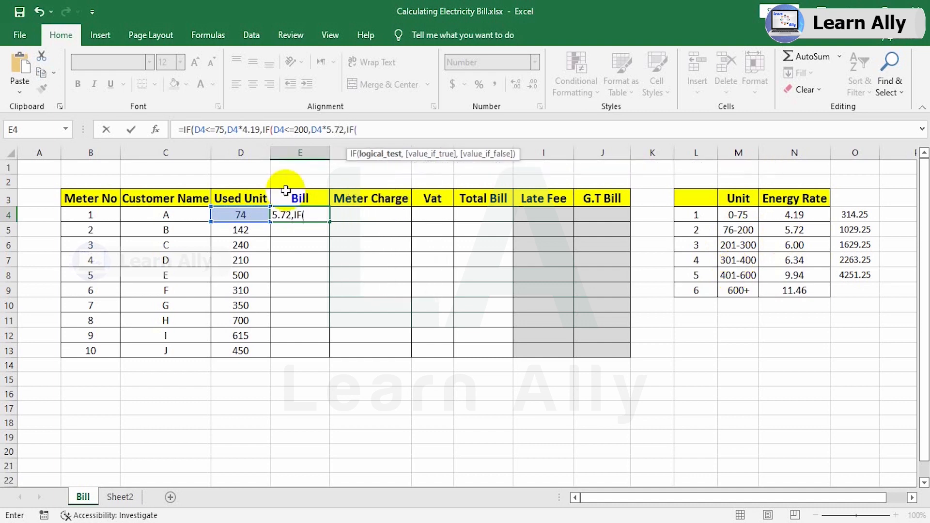
# Nest a third IF in the E4 formula with the condition D4<=300 and D4*6 as its value if true.
pyautogui.click(234, 213)
pyautogui.write('<=')
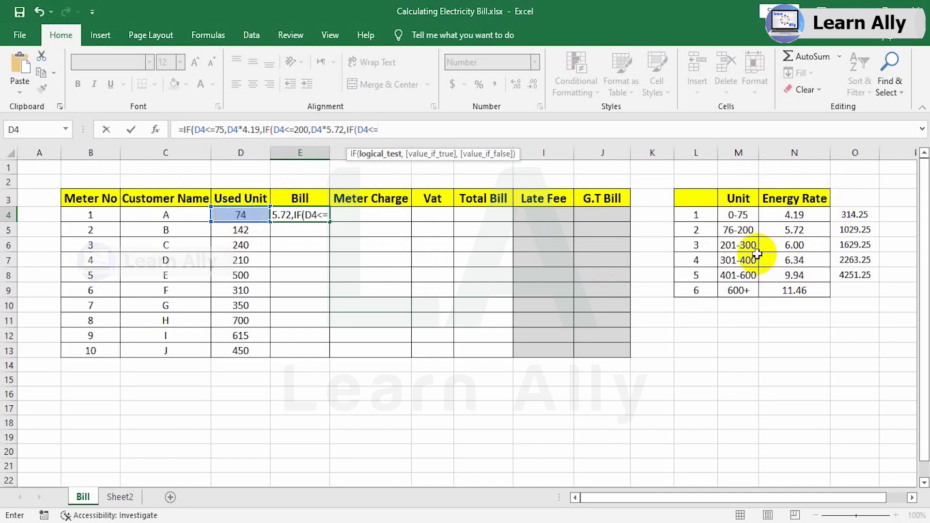
pyautogui.write('300,')
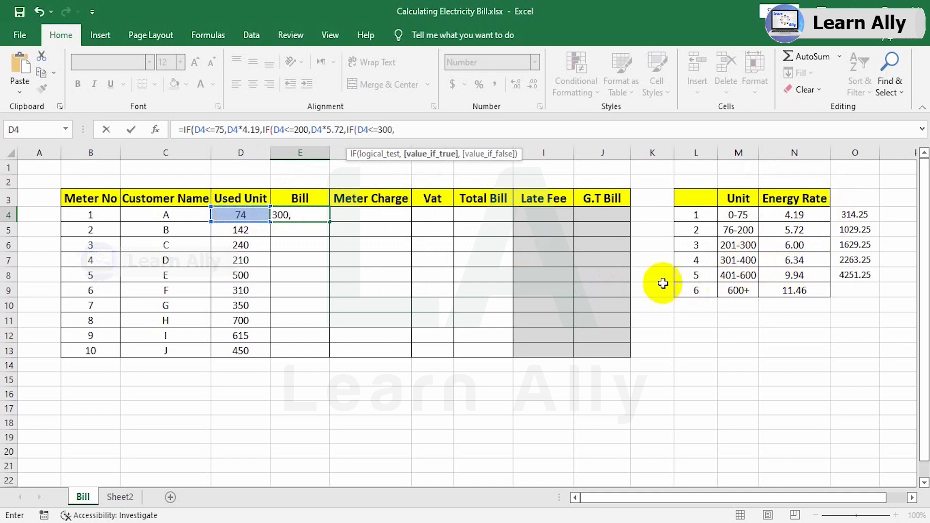
pyautogui.click(232, 216)
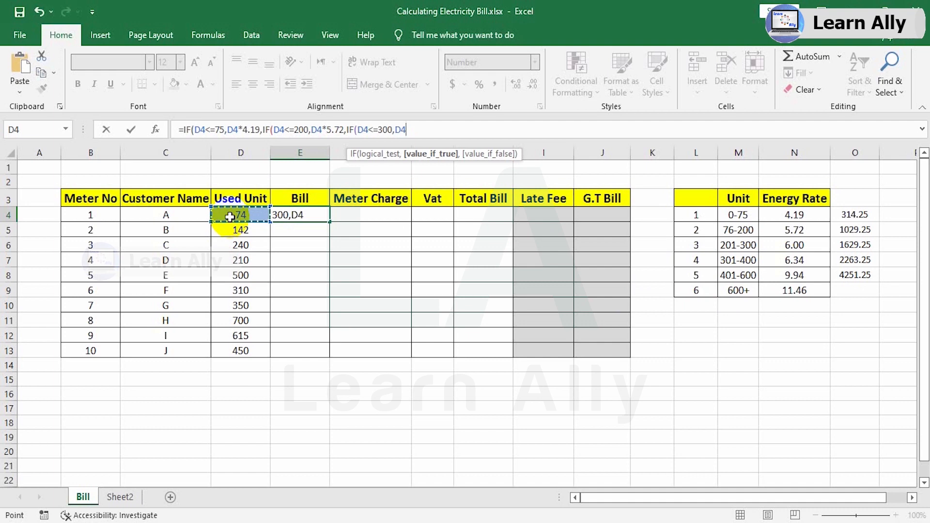
pyautogui.write('*')
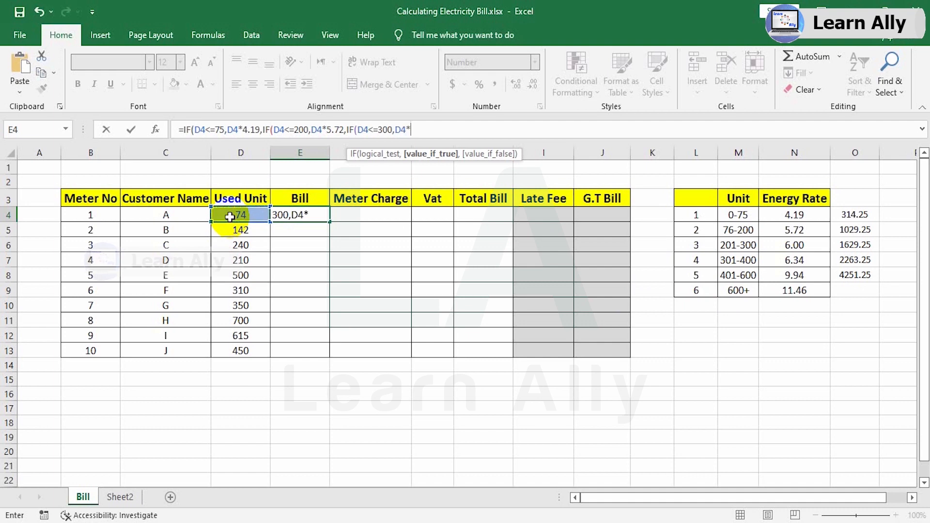
pyautogui.write('6,IF(')
# Nest a fourth IF in the E4 formula with the condition D4<=400 and D4*6.34 as its value if true.
pyautogui.click(231, 214)
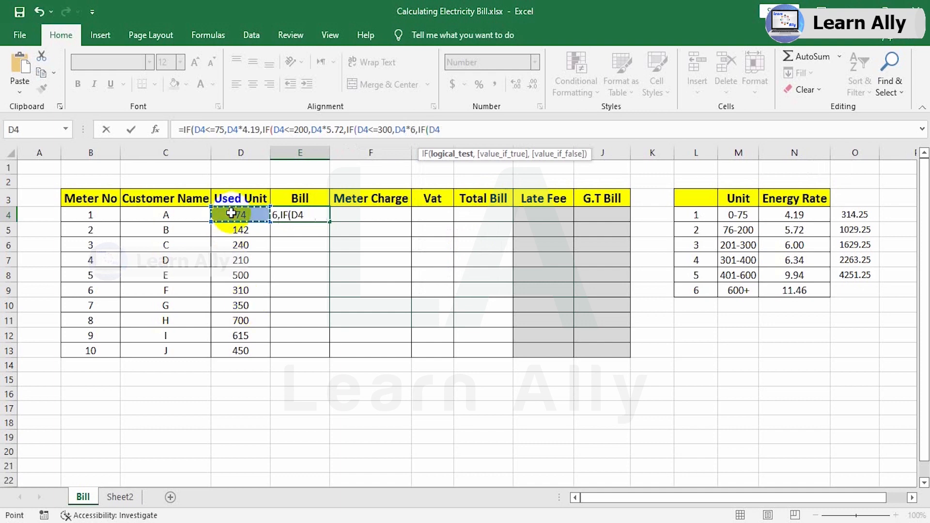
pyautogui.write('<=')
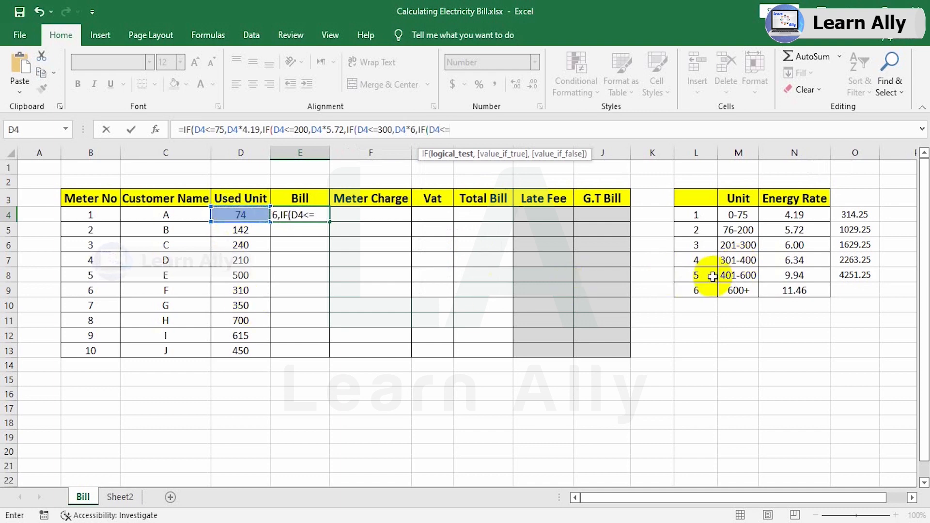
pyautogui.write('400,')
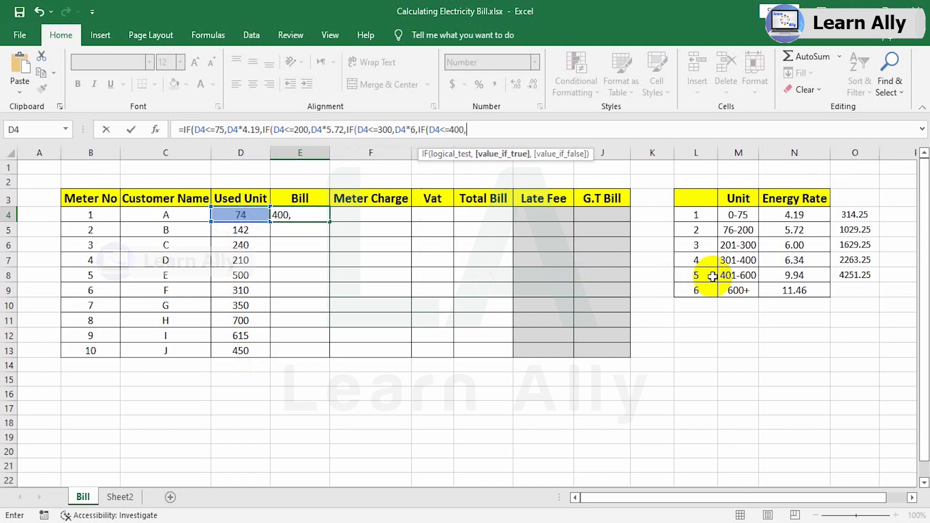
pyautogui.click(247, 215)
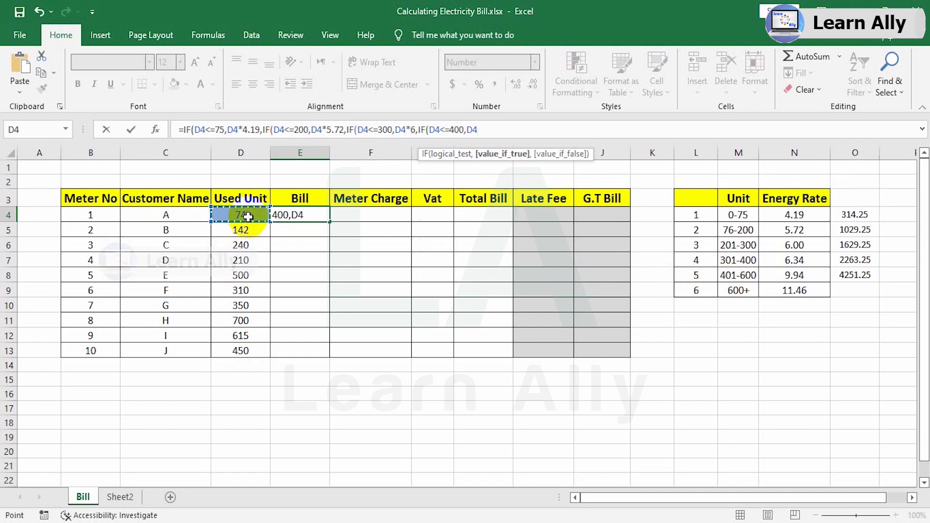
pyautogui.write('*')
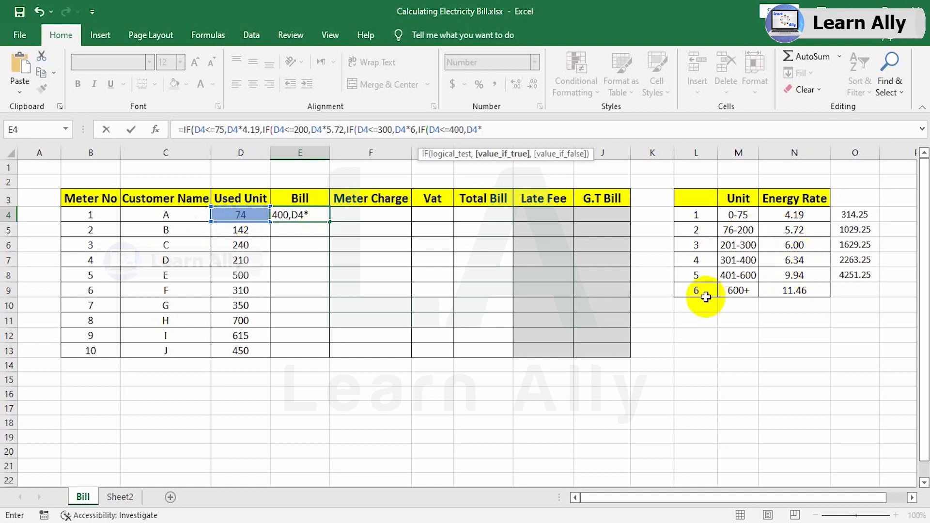
pyautogui.write('6.34,')
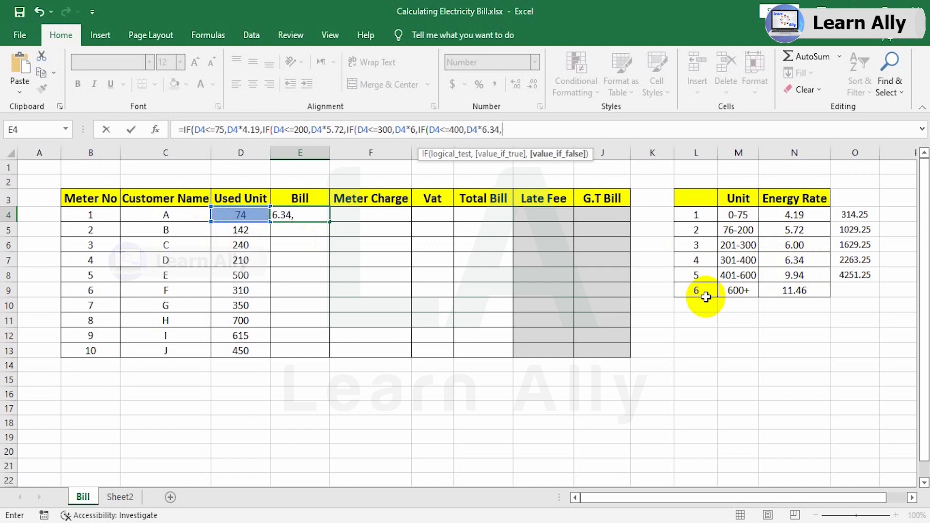
pyautogui.write('if')
# Nest a fifth IF in the E4 formula with the condition D4<=600 and D4*9.94 as its value if true.
pyautogui.write('(')
pyautogui.click(235, 214)
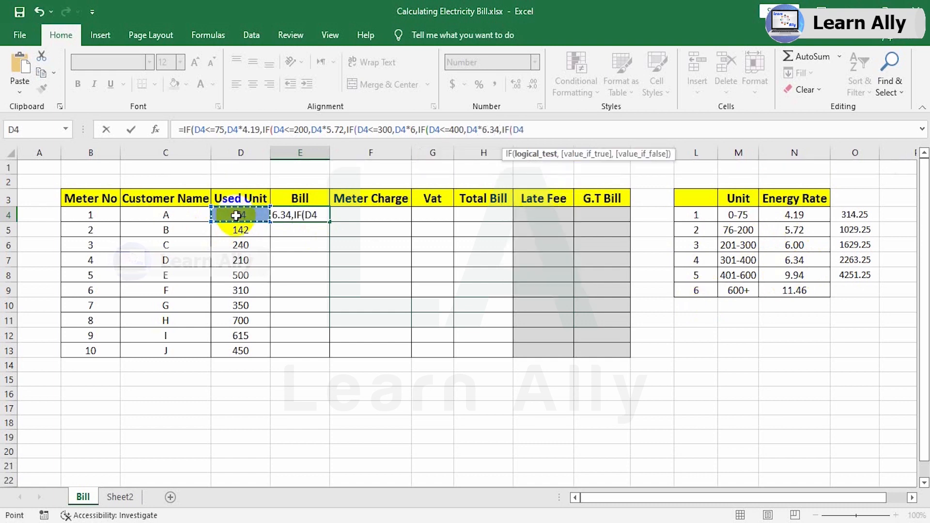
pyautogui.write('< ')
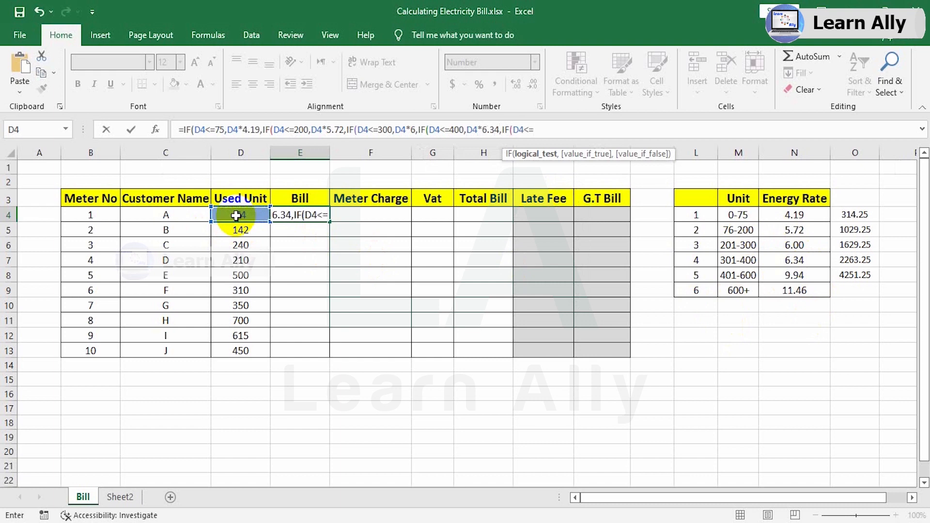
pyautogui.write('=600,')
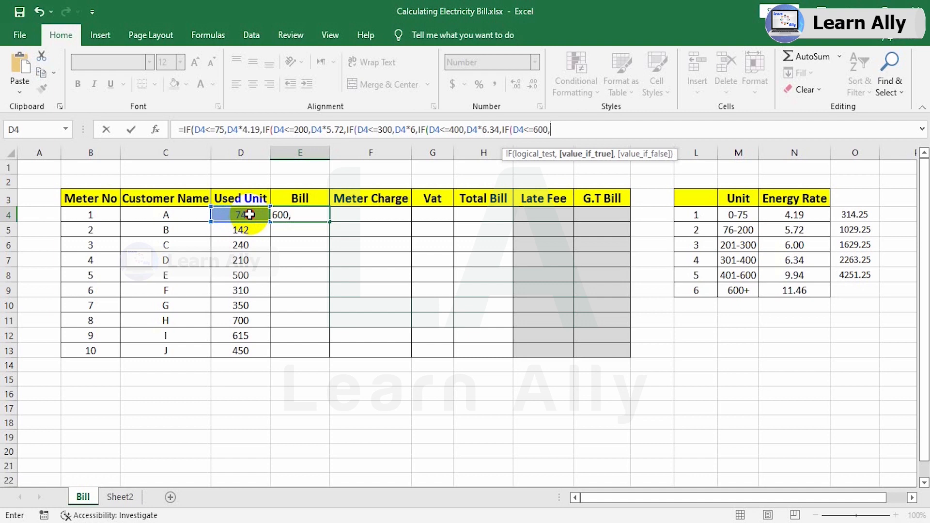
pyautogui.click(249, 214)
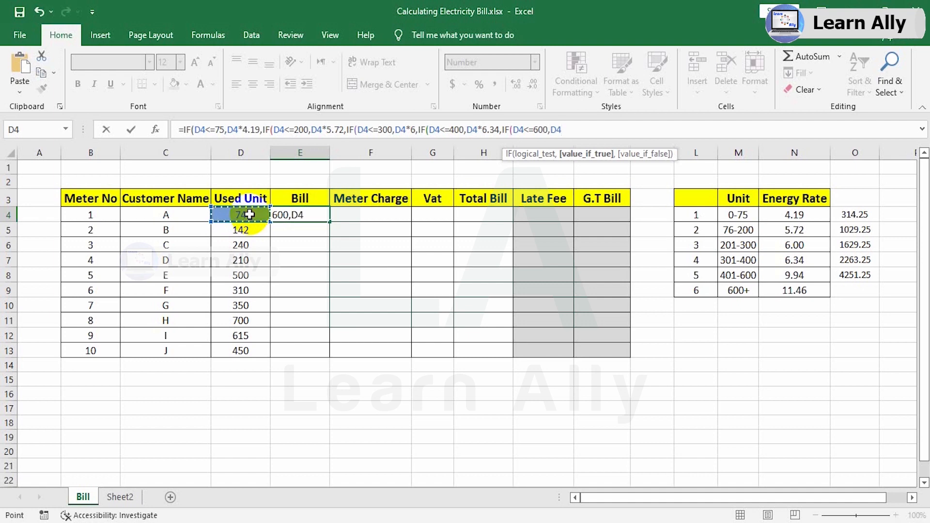
pyautogui.write('*')
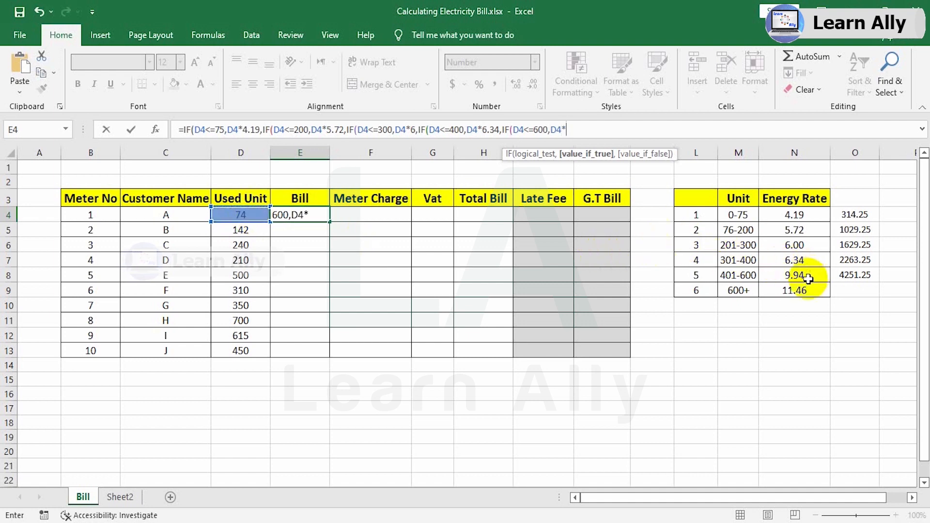
pyautogui.write('9.94')
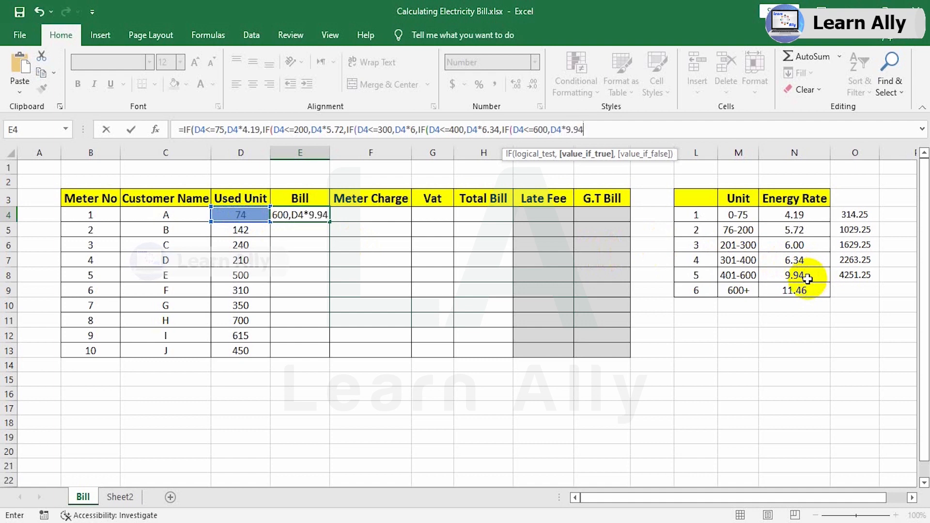
pyautogui.write(',')
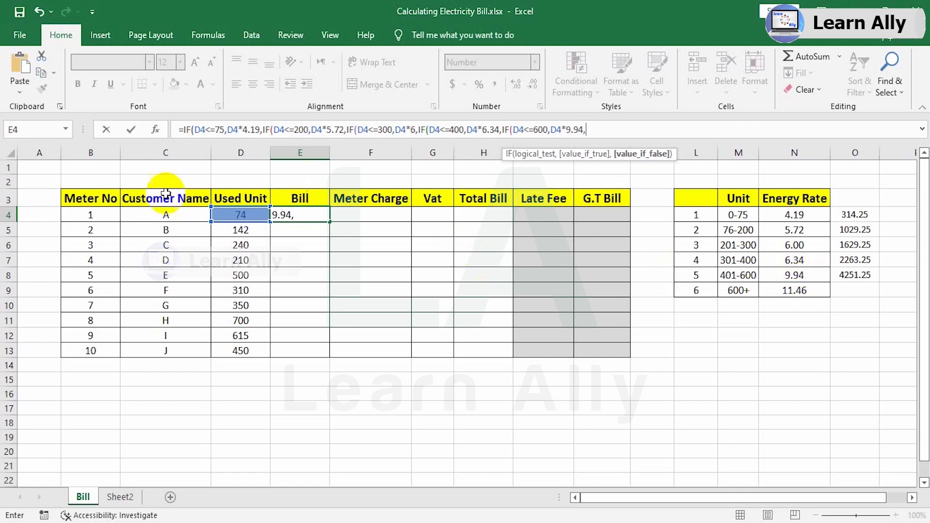
# Add D4*11.46 as the final value if false, close all five IF parentheses and enter the formula in E4.
pyautogui.click(245, 214)
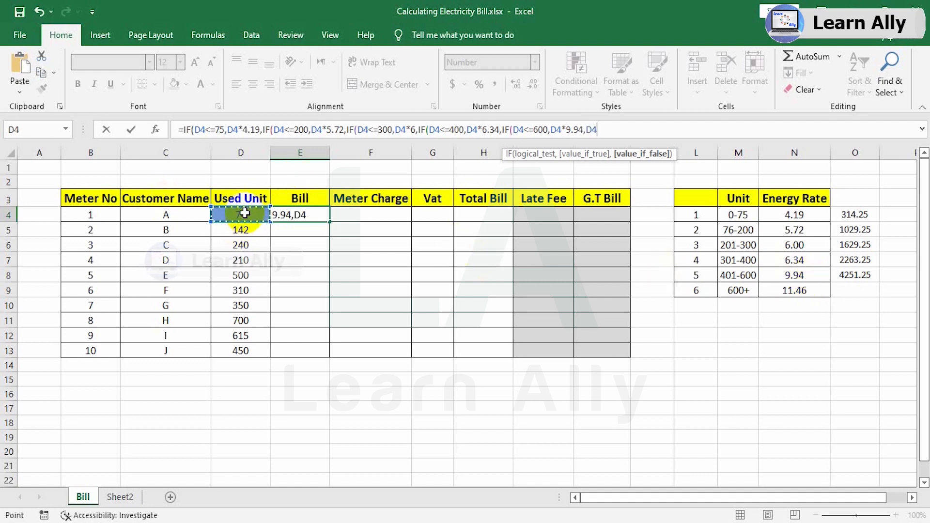
pyautogui.write('*')
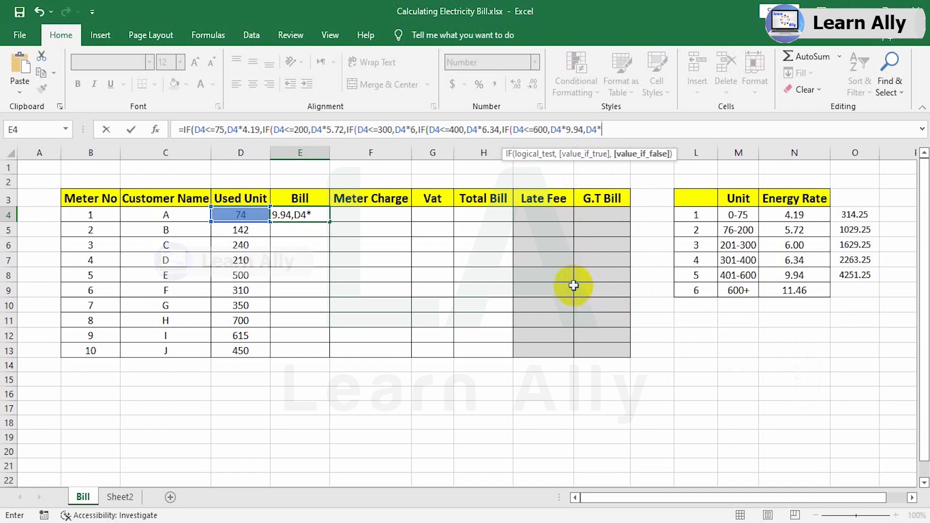
pyautogui.write('11.46')
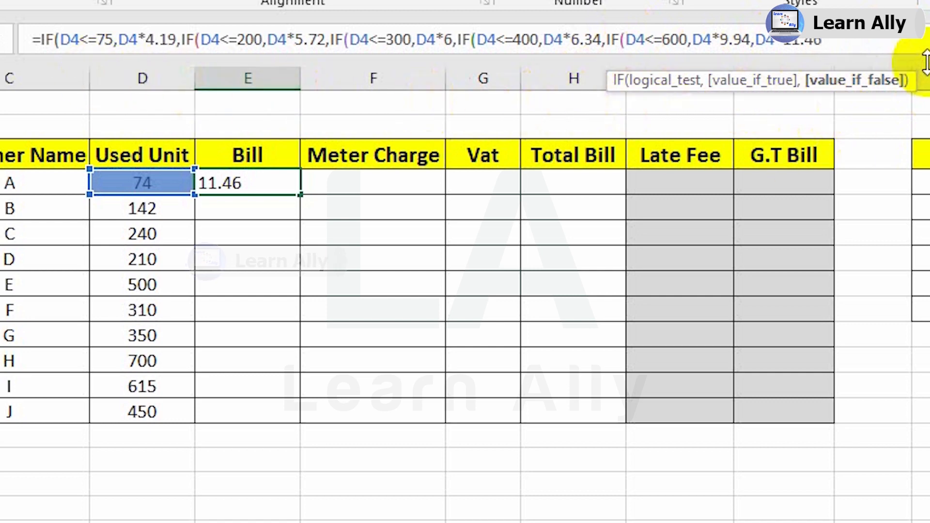
pyautogui.write(')')
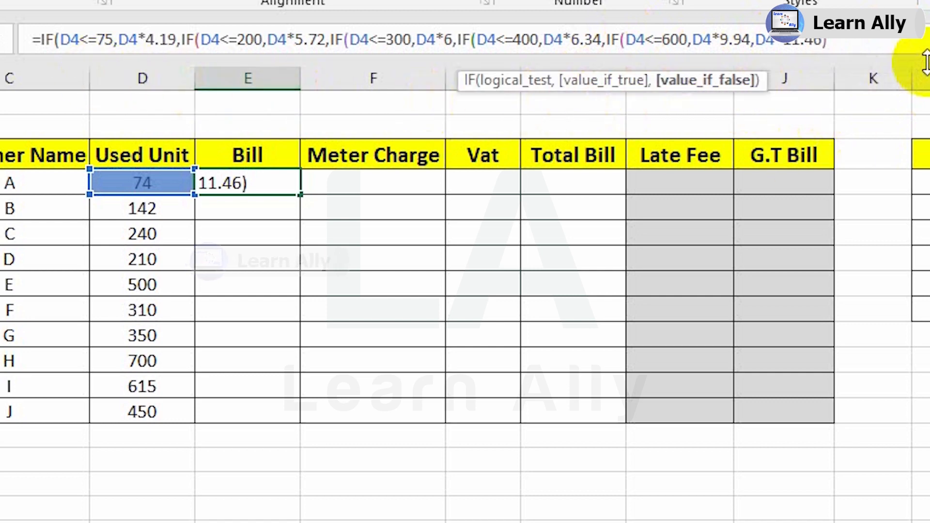
pyautogui.write(')')
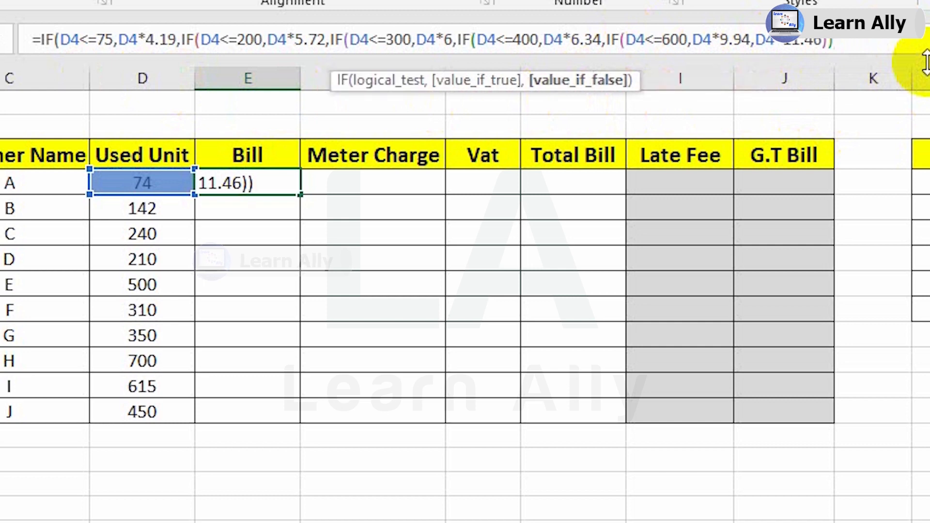
pyautogui.write('))')
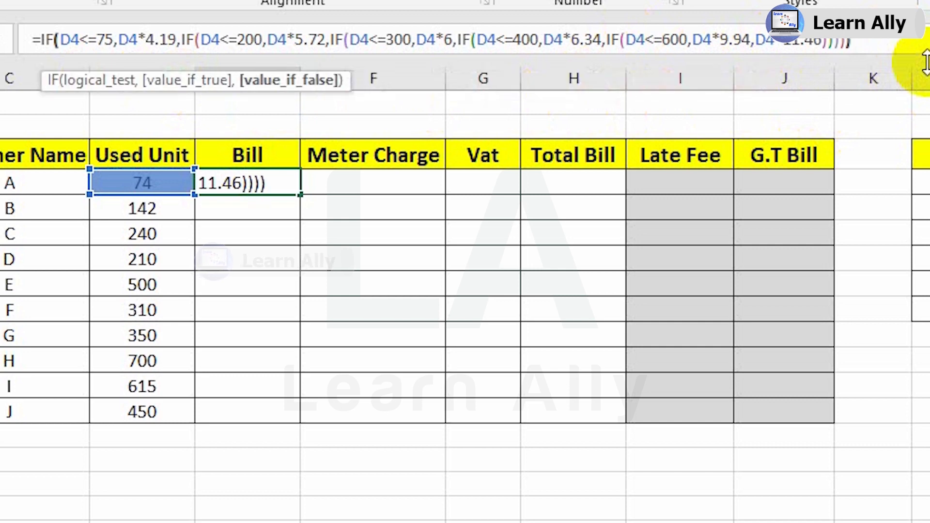
pyautogui.write(')')
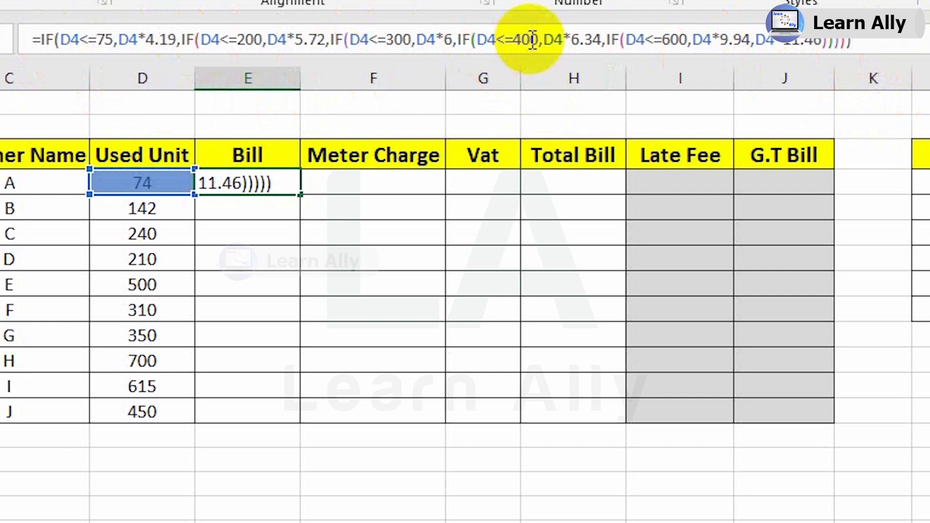
pyautogui.press('Return')
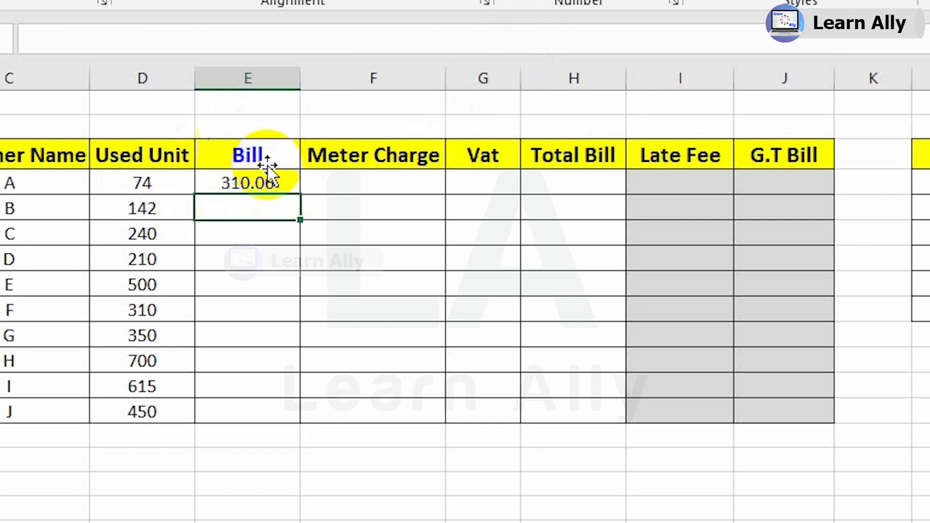
# Fill the E4 bill formula down the Bill column through customer J in E13.
pyautogui.click(283, 182)
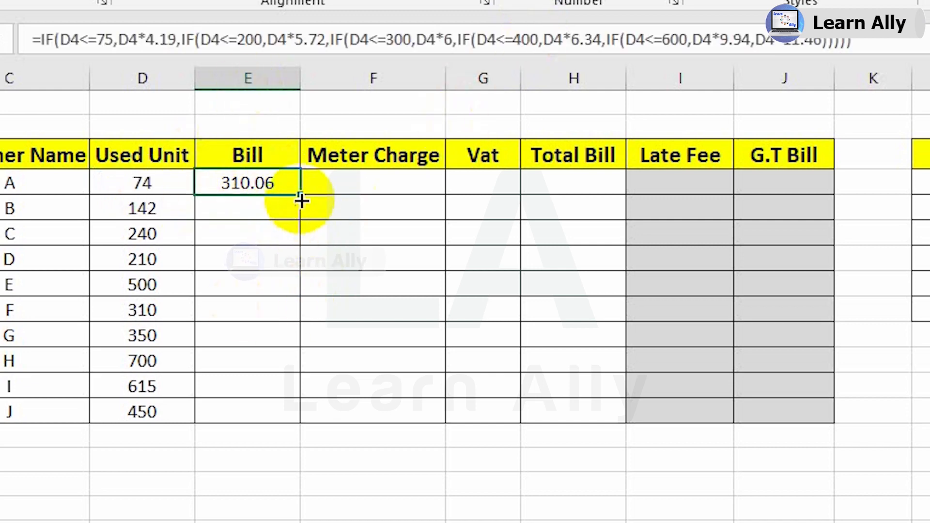
pyautogui.moveTo(300, 195); pyautogui.dragTo(299, 424)
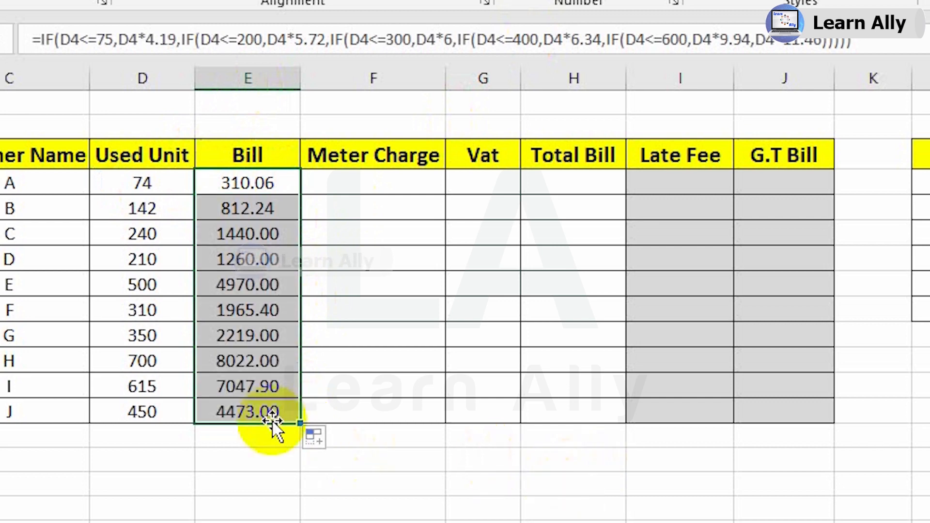
# Check the used units and the copied bill formulas for customers B and H.
pyautogui.click(147, 218)
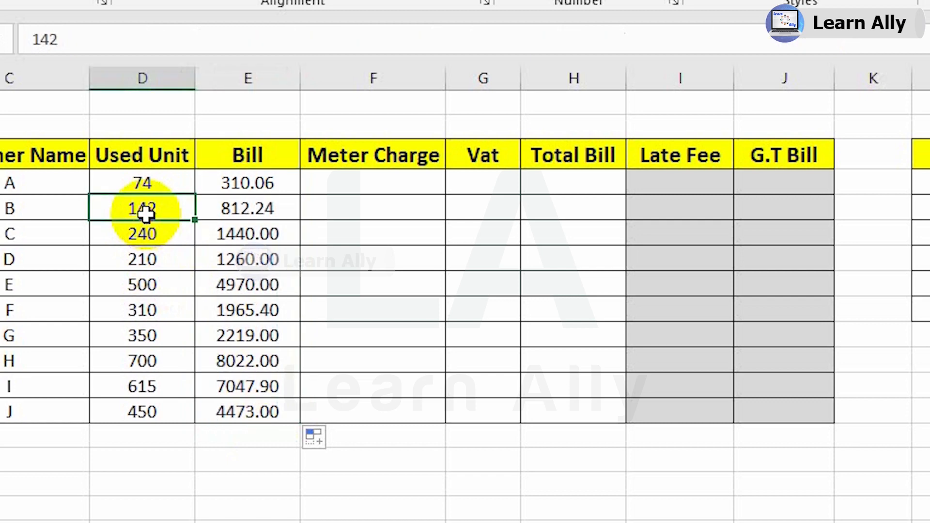
pyautogui.click(242, 210)
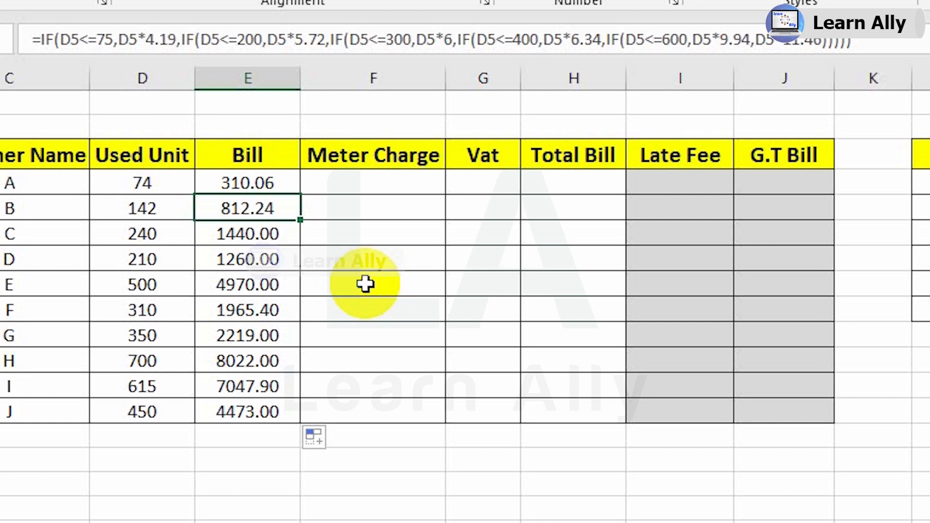
pyautogui.click(127, 368)
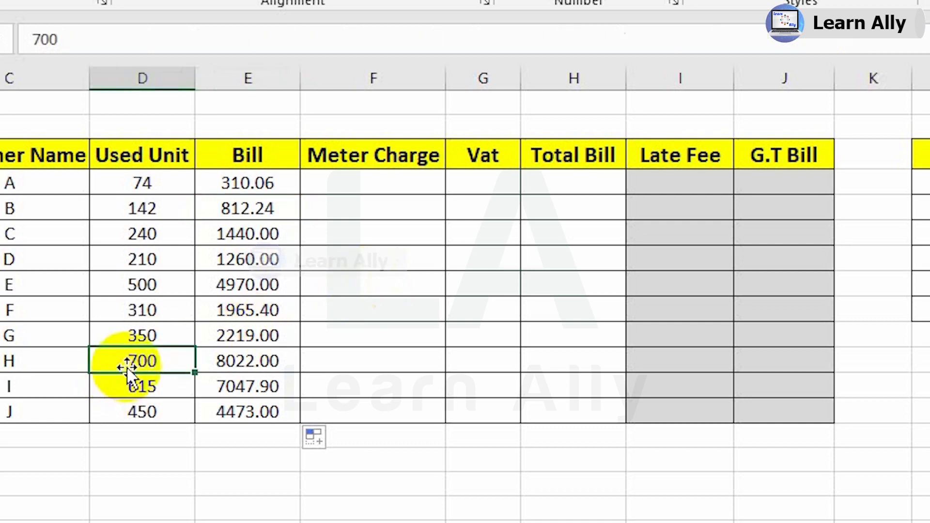
pyautogui.click(264, 364)
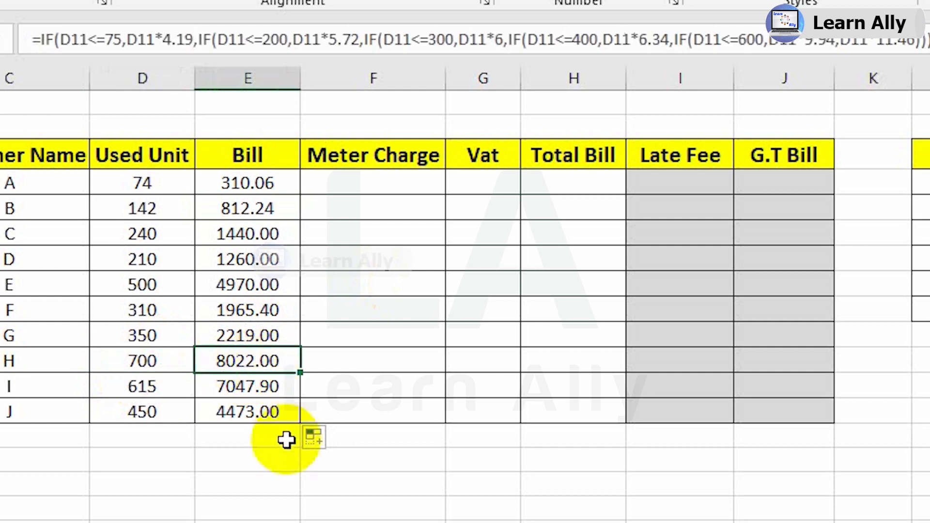
pyautogui.click(408, 479)
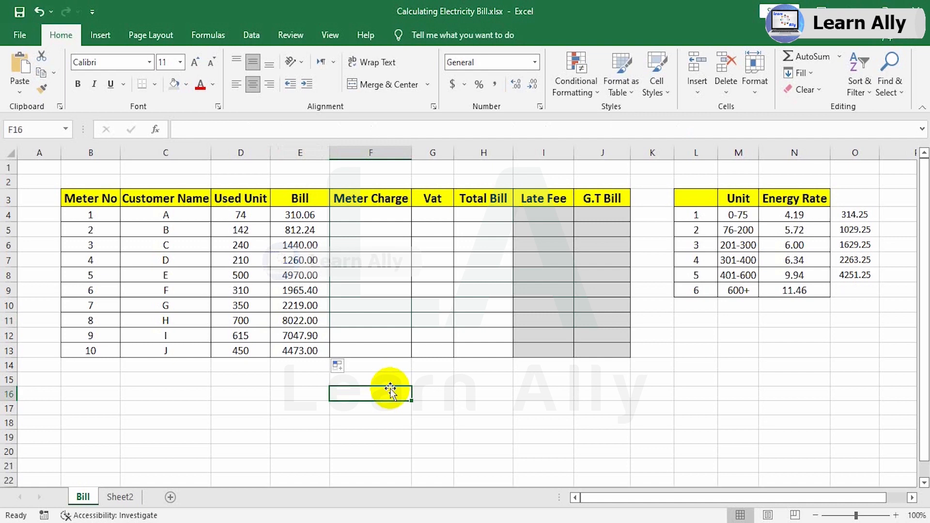
# Compare customer B's used units with the 0-75 and 76-200 unit tiers and their energy rates.
pyautogui.click(244, 231)
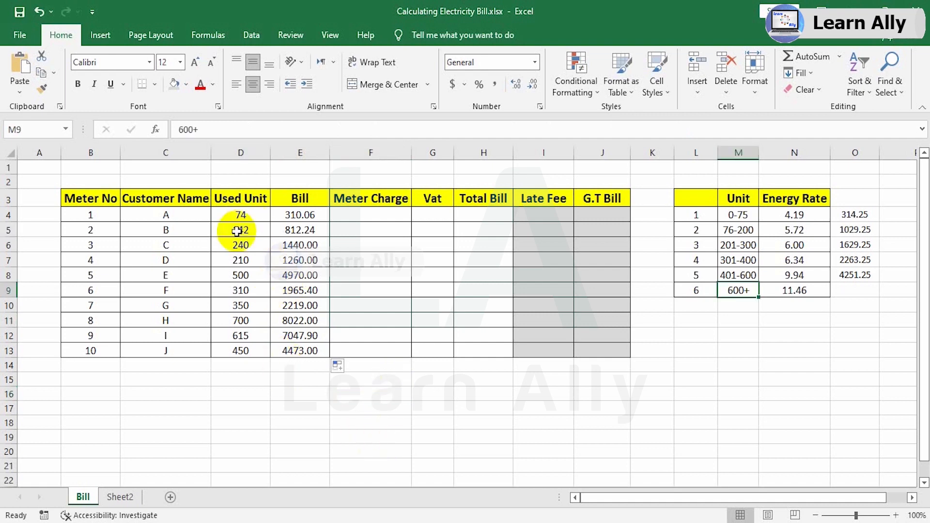
pyautogui.moveTo(240, 231); pyautogui.dragTo(297, 234)
pyautogui.click(239, 230)
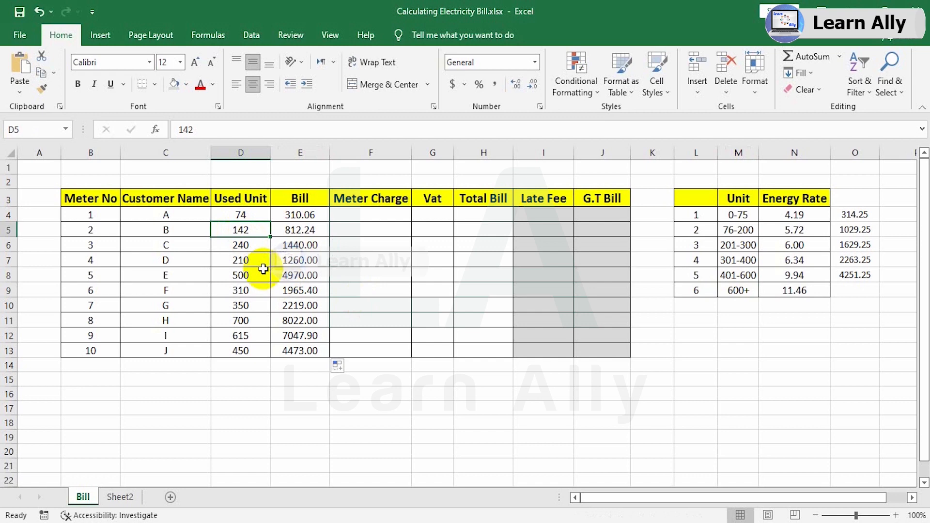
pyautogui.moveTo(739, 214); pyautogui.dragTo(775, 221)
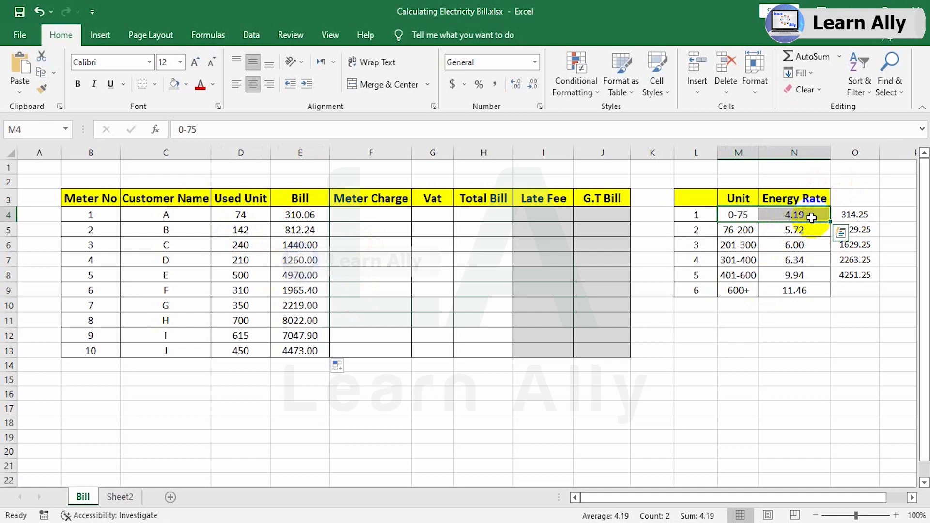
pyautogui.click(801, 230)
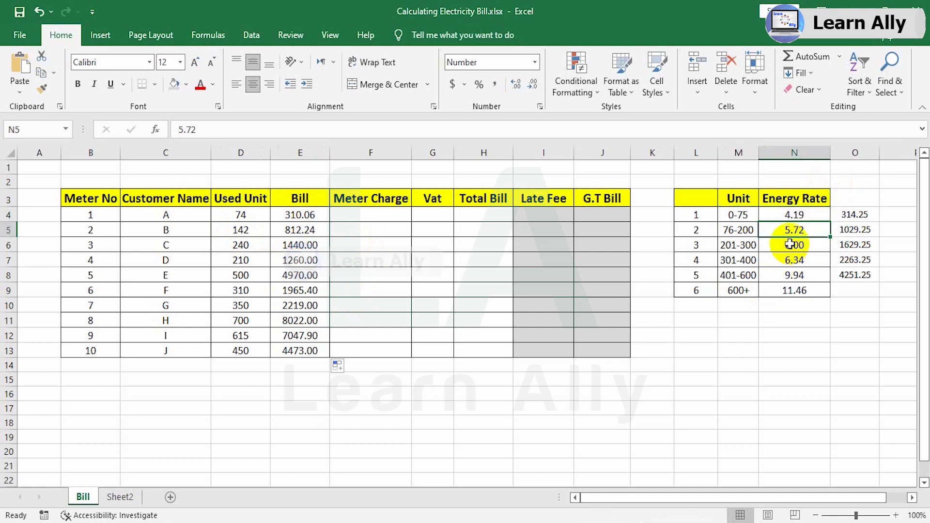
pyautogui.click(236, 230)
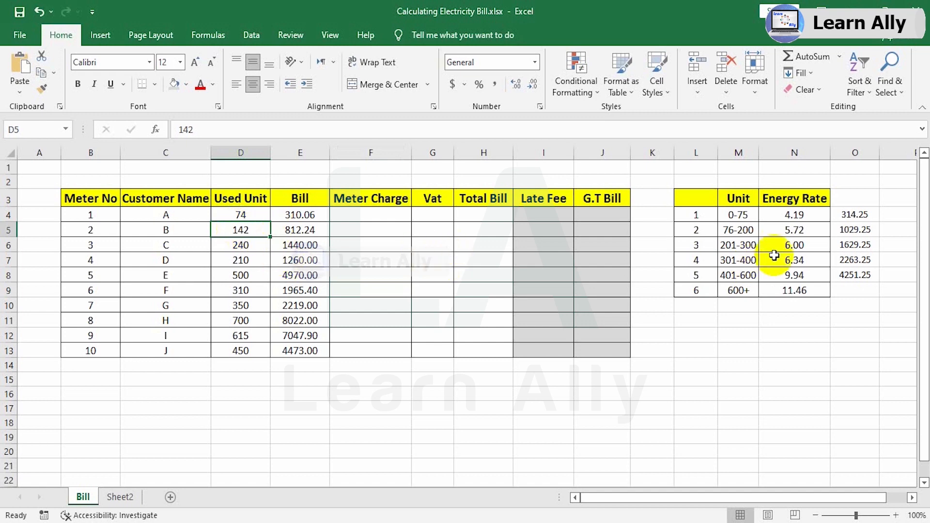
pyautogui.moveTo(696, 215); pyautogui.dragTo(785, 215)
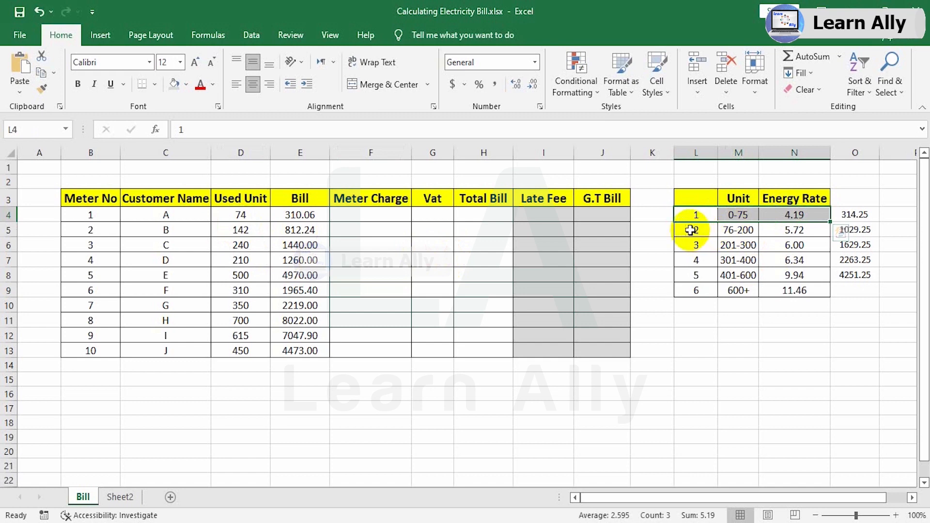
pyautogui.moveTo(690, 230); pyautogui.dragTo(772, 232)
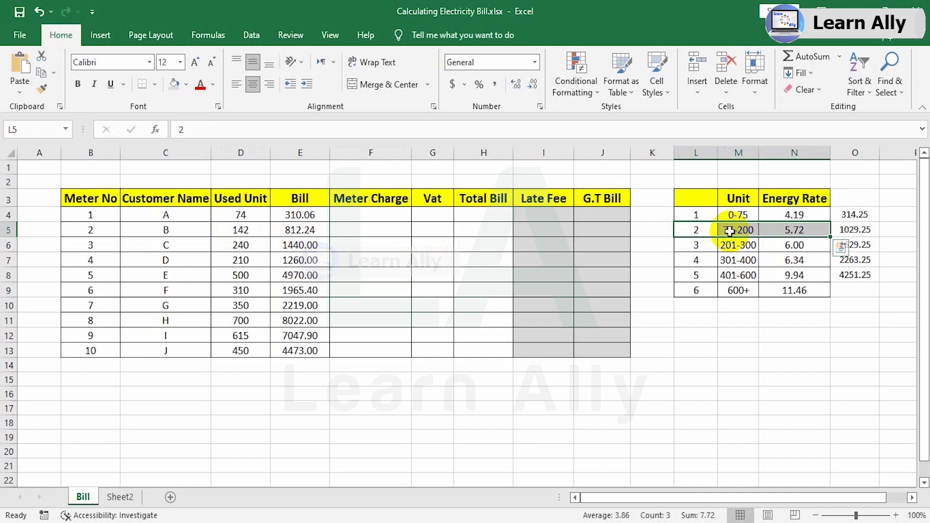
pyautogui.click(241, 232)
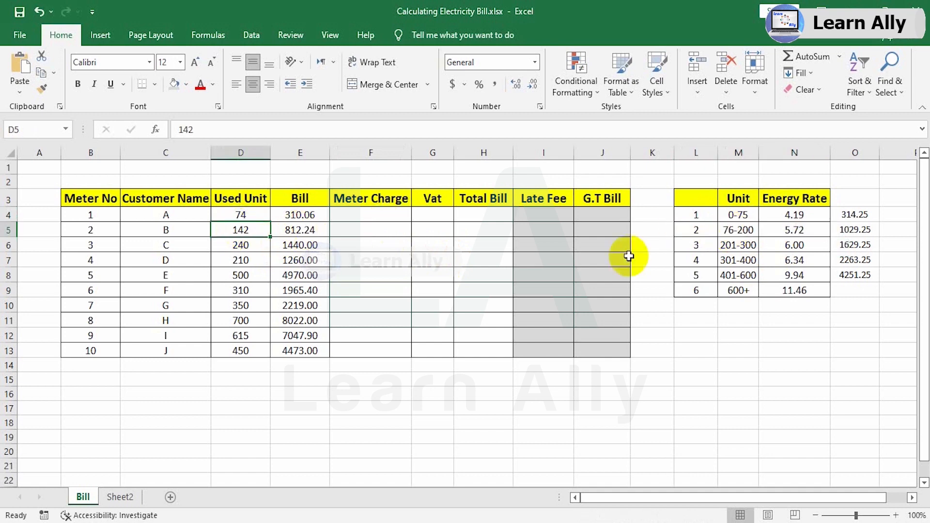
pyautogui.click(797, 215)
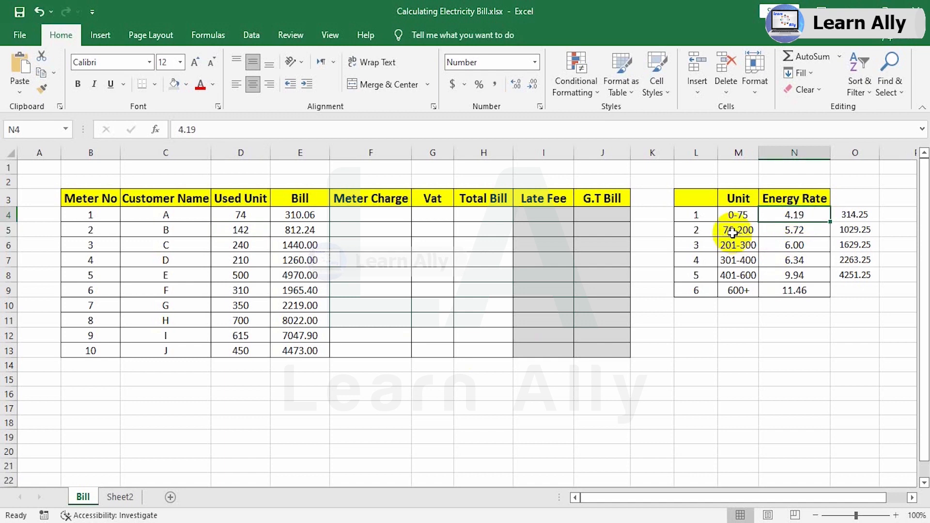
pyautogui.click(824, 231)
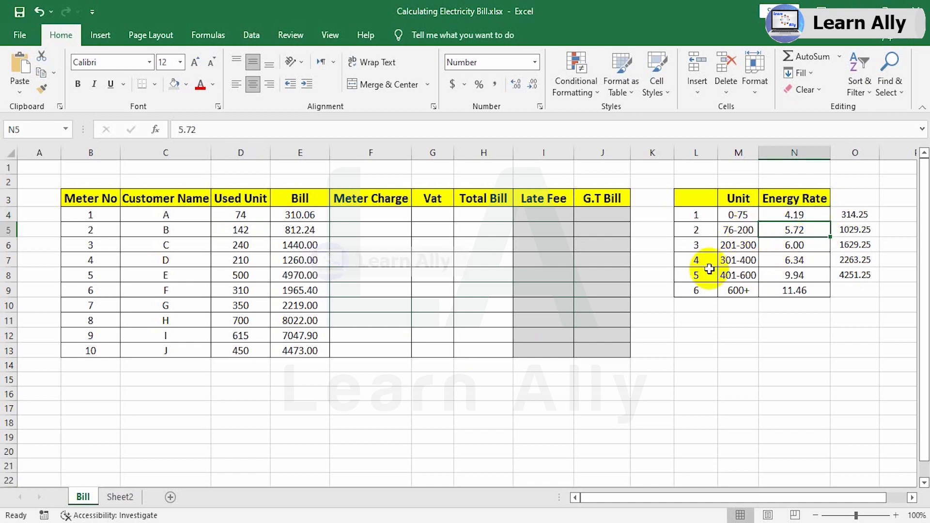
# Enter =D5-75 in F16 to get customer B's units above the first tier.
pyautogui.click(355, 392)
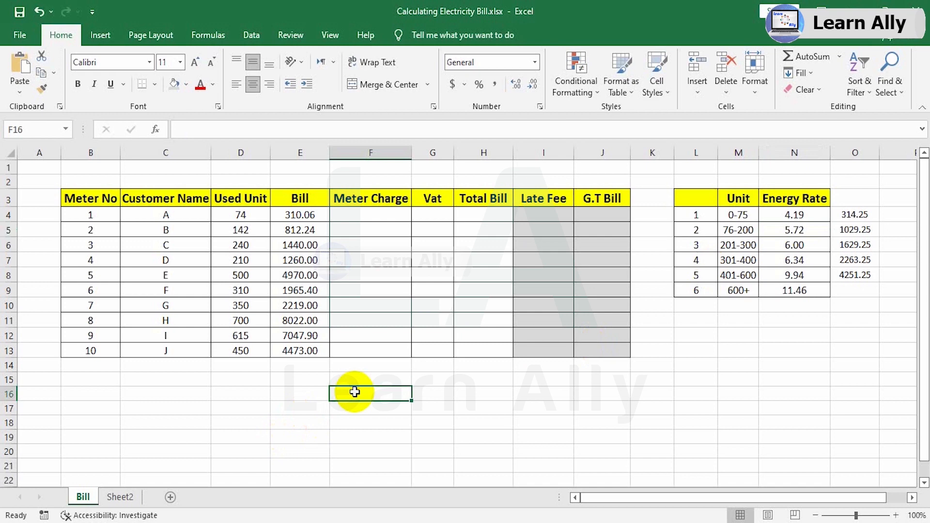
pyautogui.write('=')
pyautogui.click(248, 228)
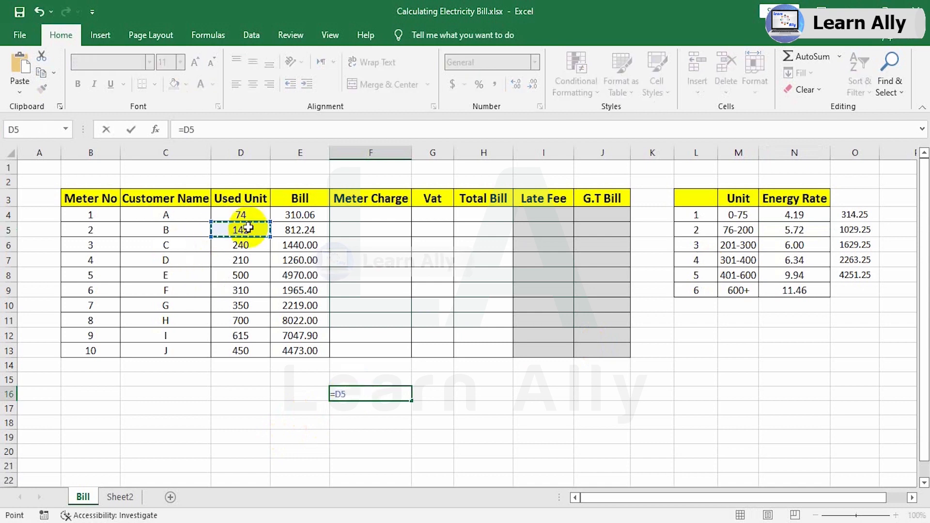
pyautogui.write('-75')
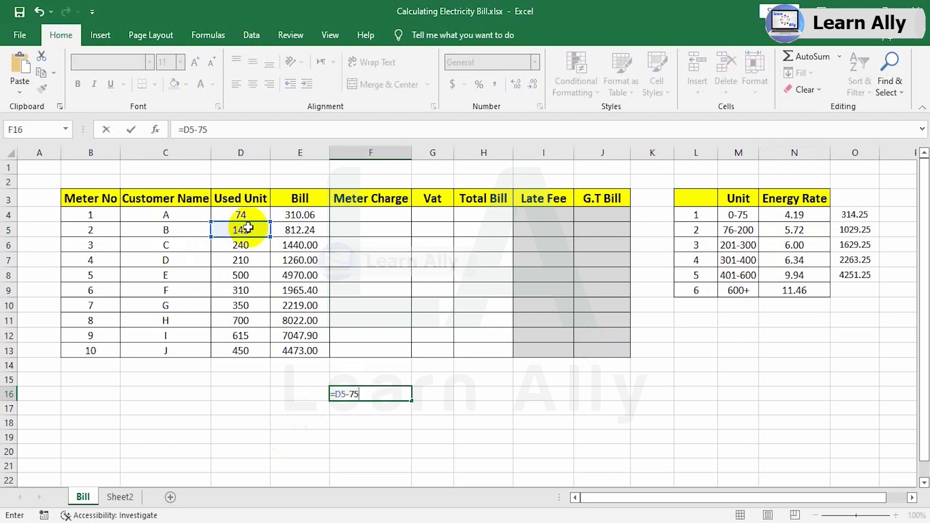
pyautogui.press('Return')
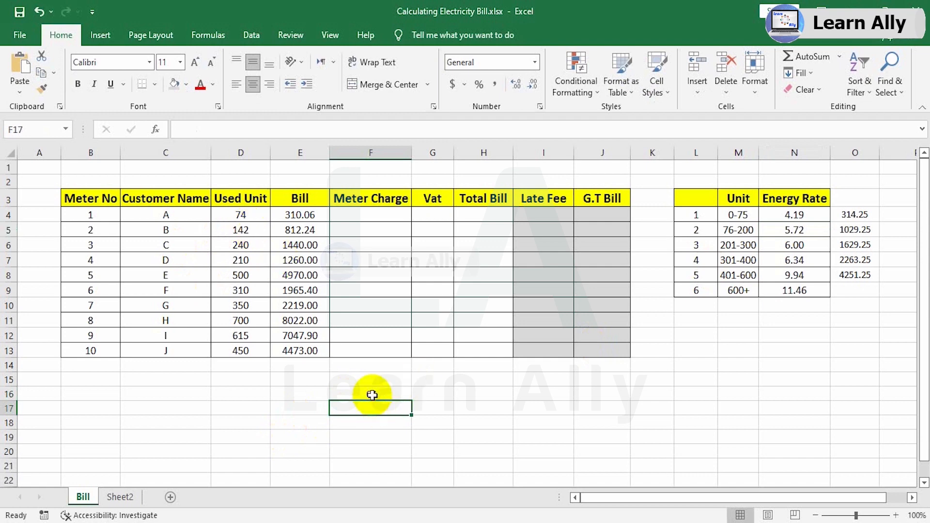
# Enter =F16*N5 in G16 to price customer B's second-tier units at the 76-200 rate.
pyautogui.click(441, 394)
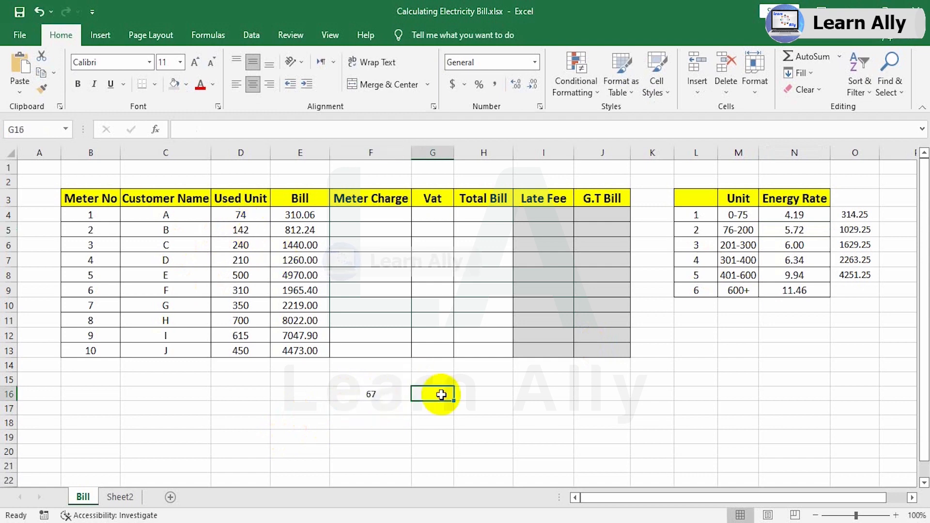
pyautogui.write('=')
pyautogui.click(362, 396)
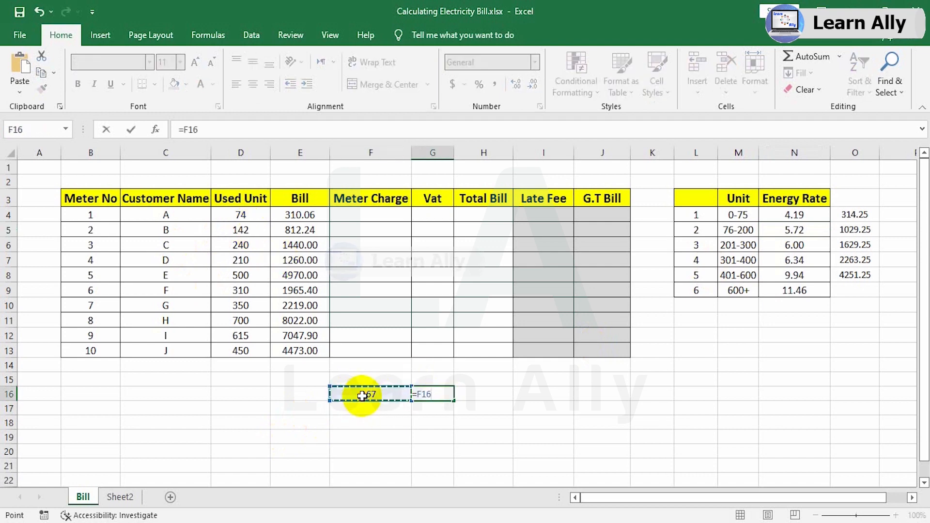
pyautogui.write('*')
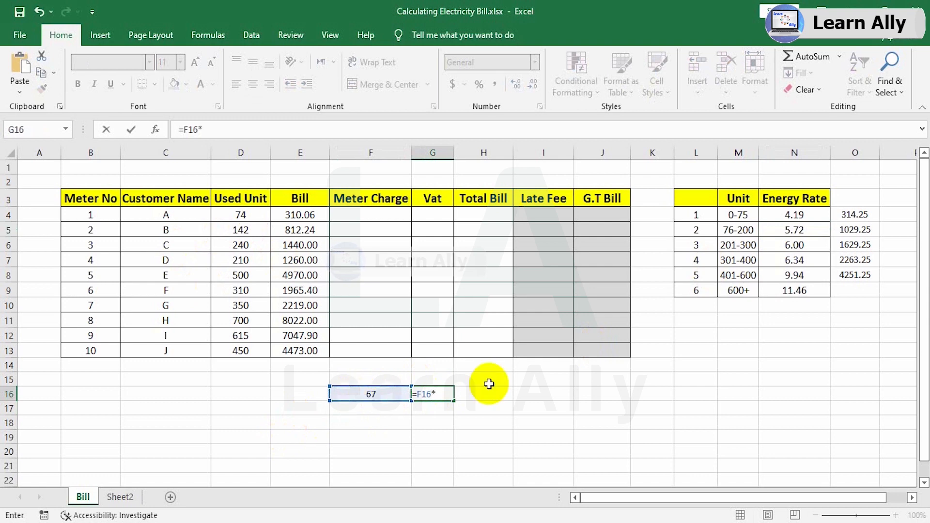
pyautogui.click(792, 230)
pyautogui.press('Return')
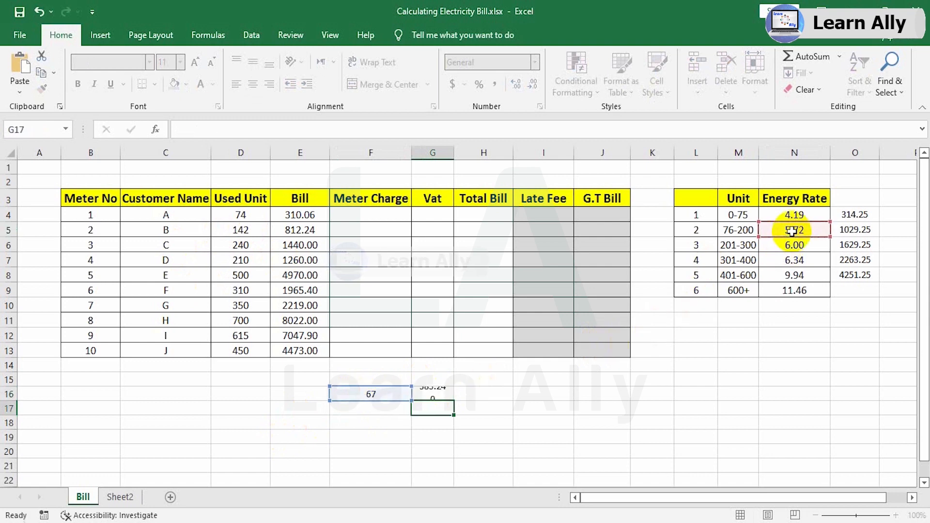
pyautogui.click(434, 393)
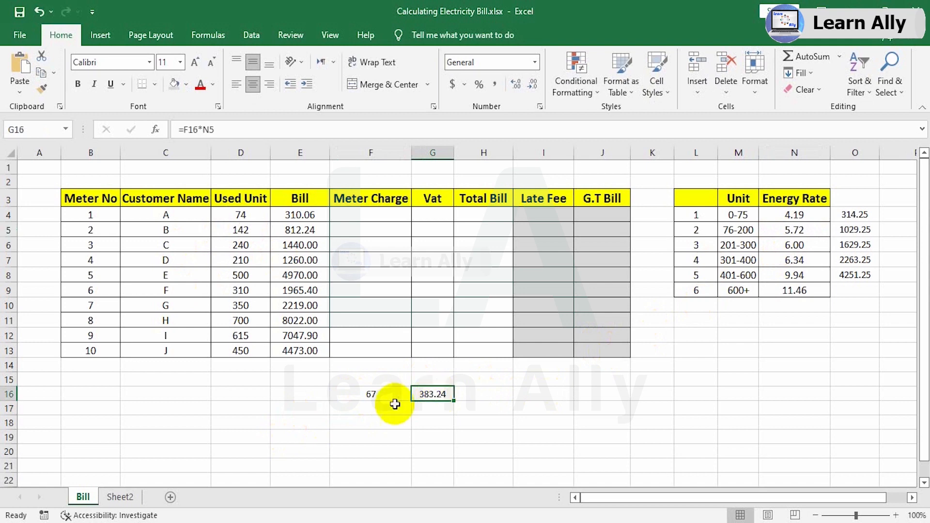
pyautogui.click(370, 411)
pyautogui.write('75')
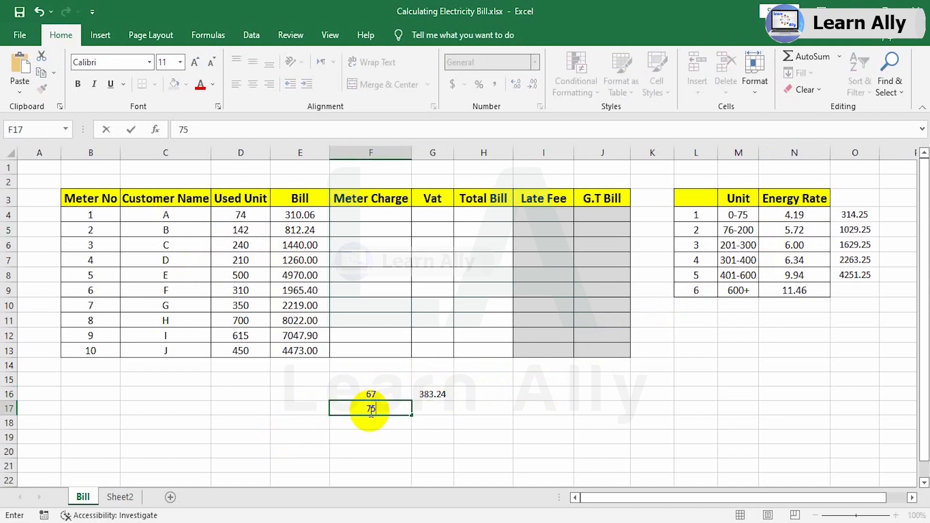
pyautogui.write('-')
pyautogui.press('BackSpace')
pyautogui.write('*')
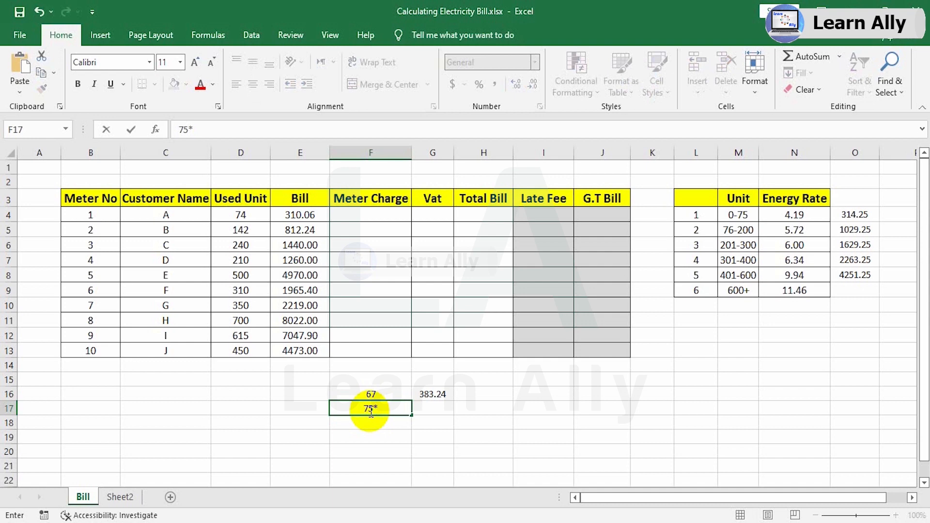
pyautogui.click(797, 224)
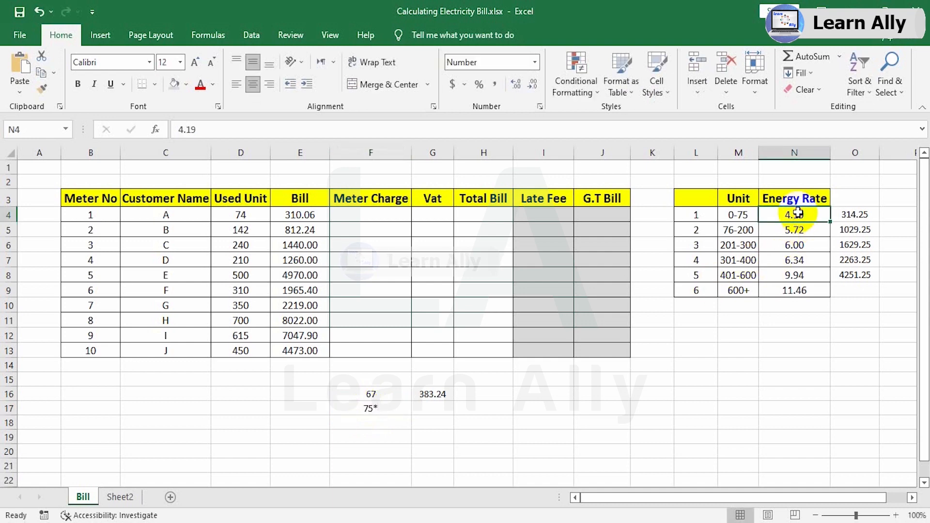
# Enter =75*N4 in F17 to price the first 75 units at the 0-75 rate.
pyautogui.click(364, 407)
pyautogui.press('BackSpace')
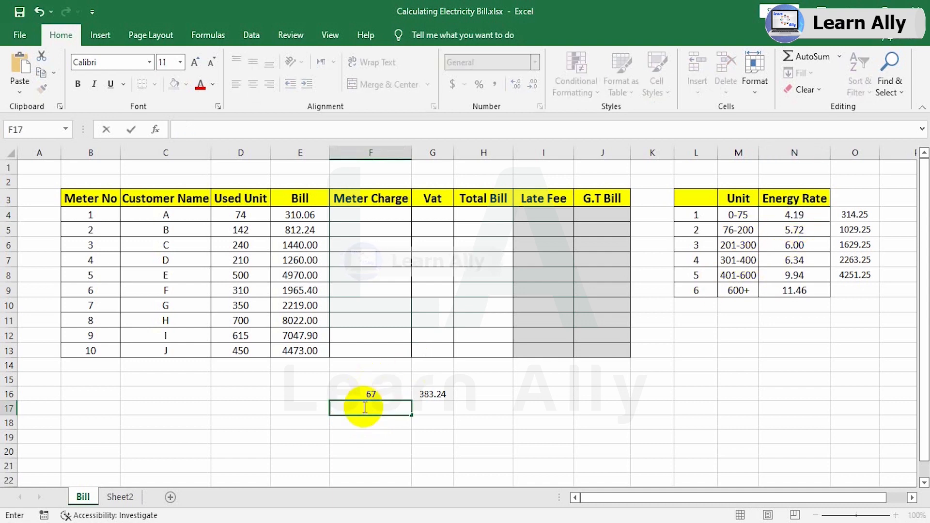
pyautogui.write('=75')
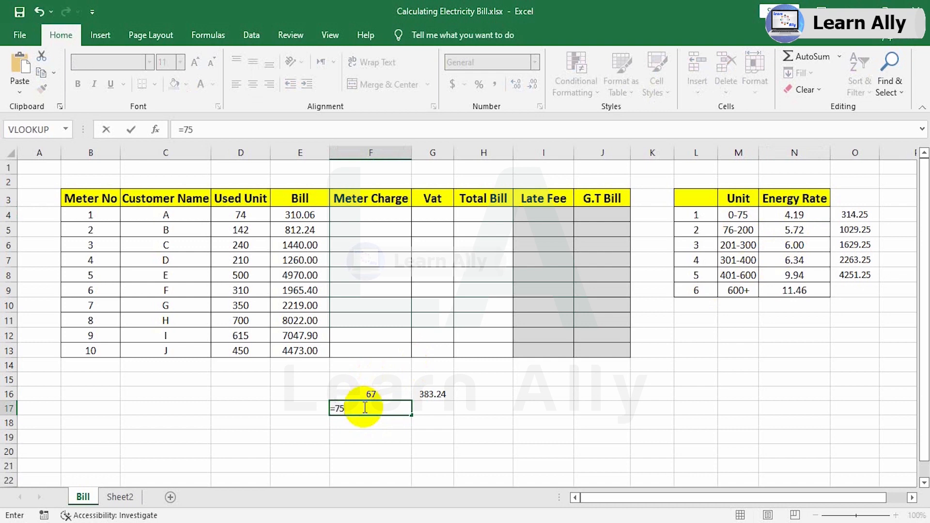
pyautogui.write('*')
pyautogui.click(797, 218)
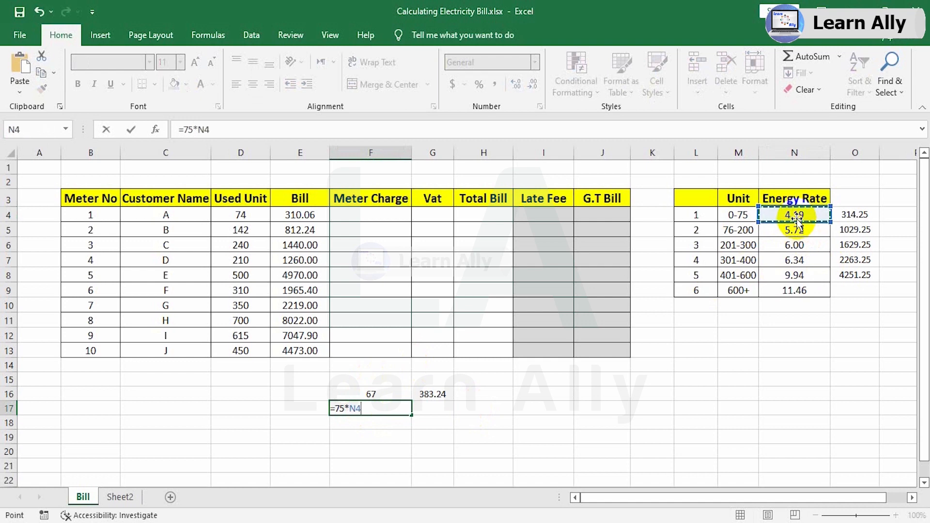
pyautogui.press('Return')
pyautogui.click(370, 410)
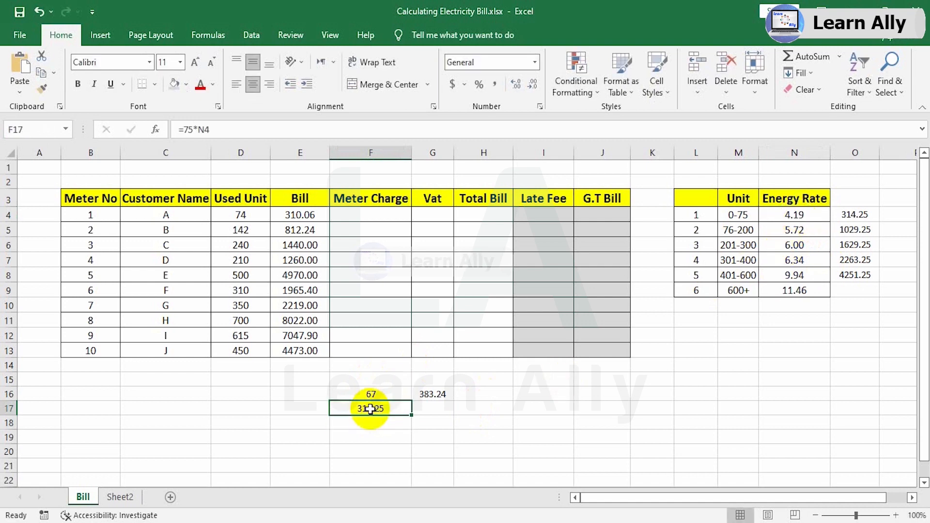
# Enter =G16+F17 in G17 to add customer B's first-tier and second-tier charges.
pyautogui.click(428, 409)
pyautogui.write('=')
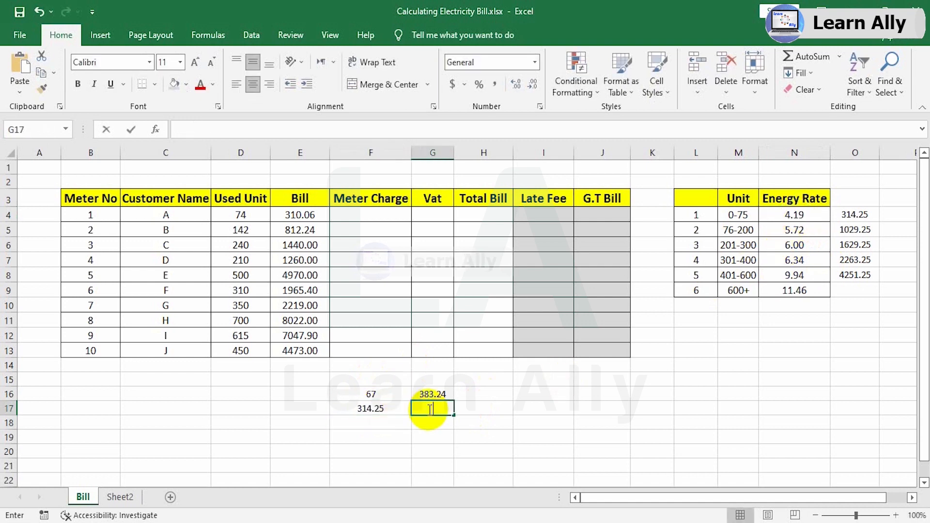
pyautogui.click(438, 394)
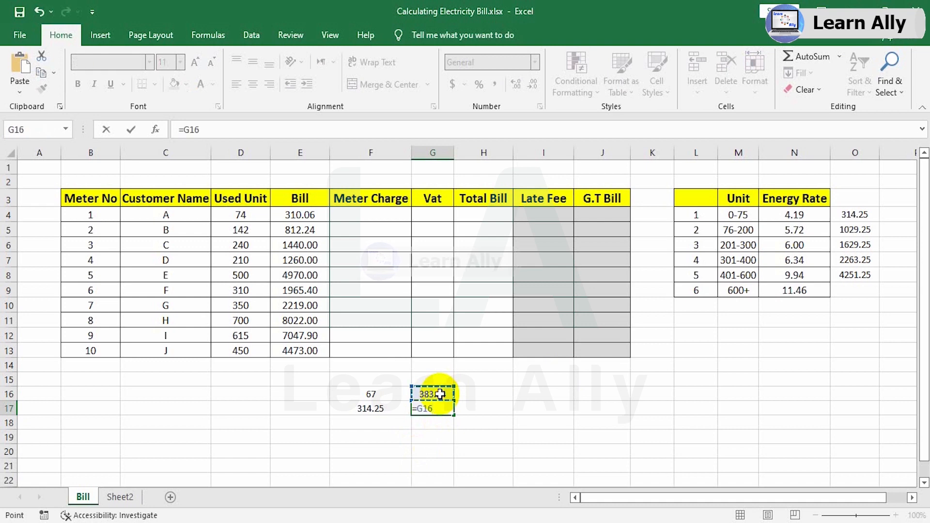
pyautogui.write('+')
pyautogui.click(366, 409)
pyautogui.press('Return')
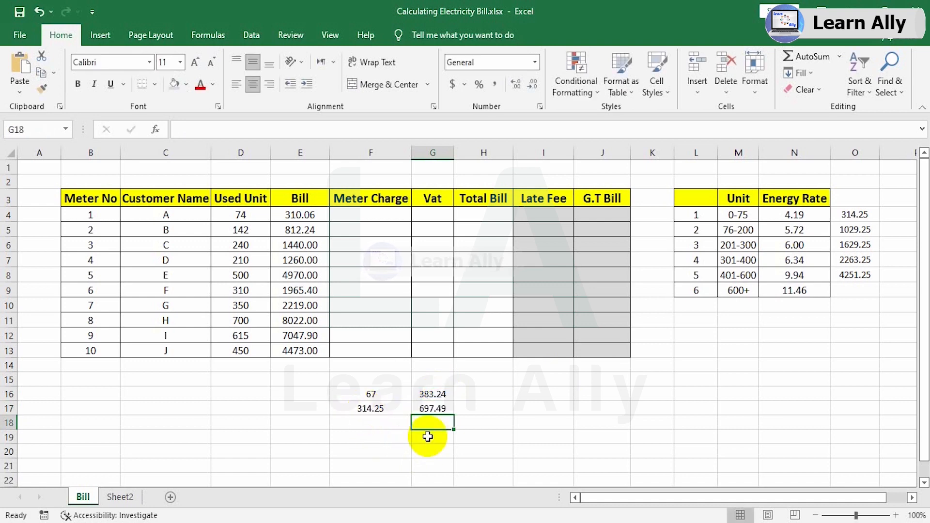
pyautogui.click(430, 411)
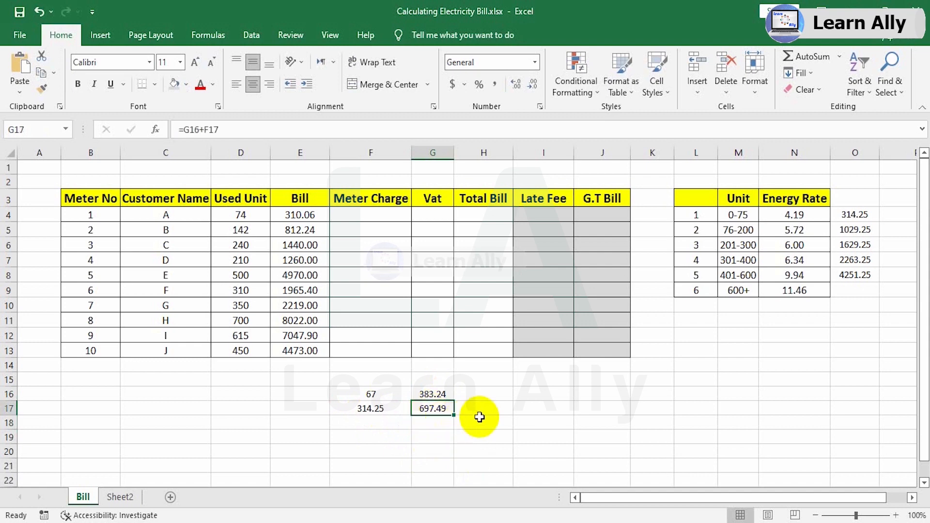
# Examine customer B's bill formula in E5 and the cumulative tier charge formulas in O4:O8.
pyautogui.click(295, 231)
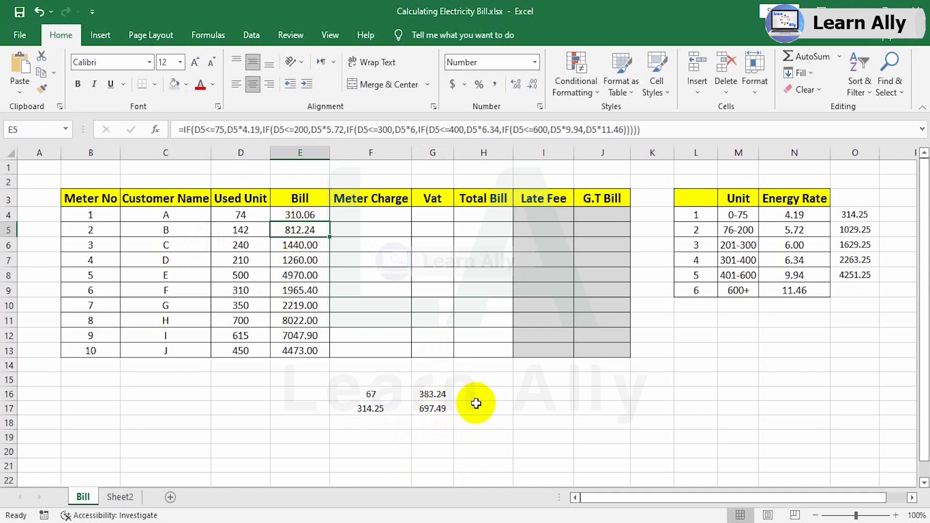
pyautogui.moveTo(852, 214); pyautogui.dragTo(854, 299)
pyautogui.click(851, 214)
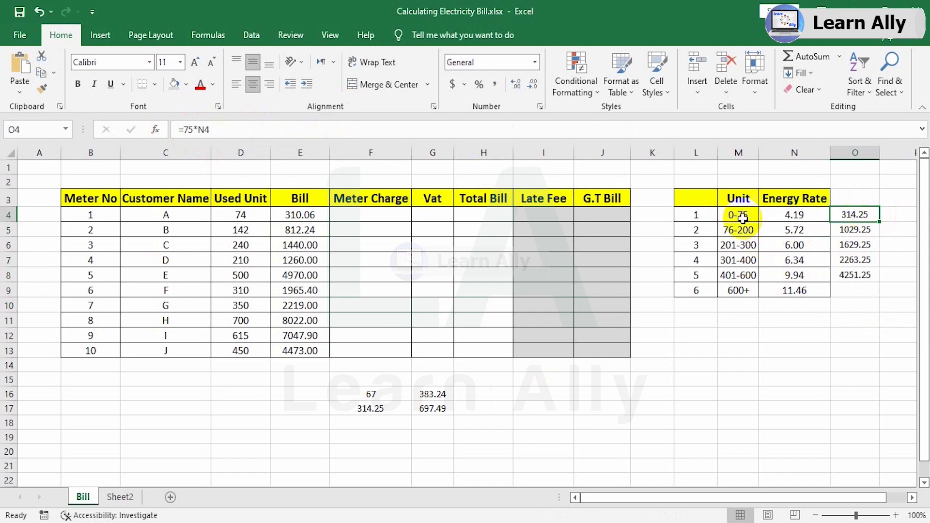
pyautogui.click(850, 230)
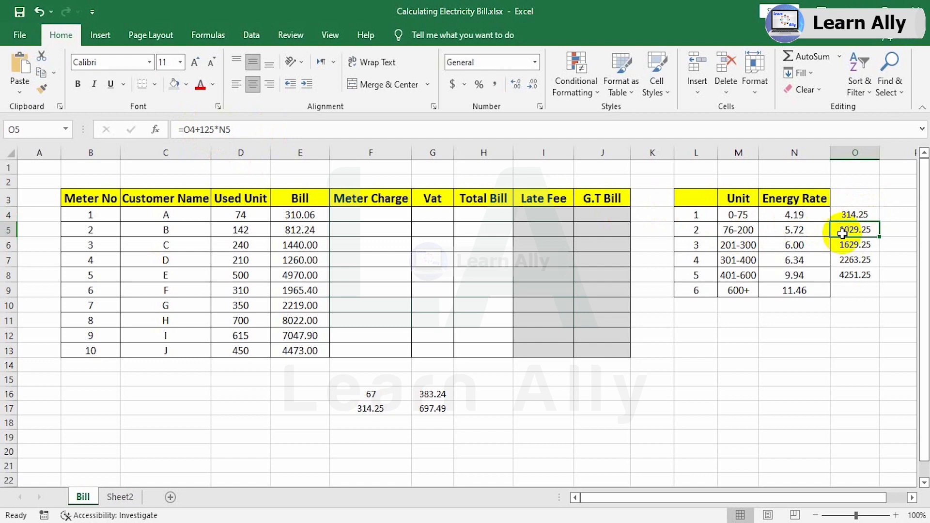
pyautogui.click(850, 246)
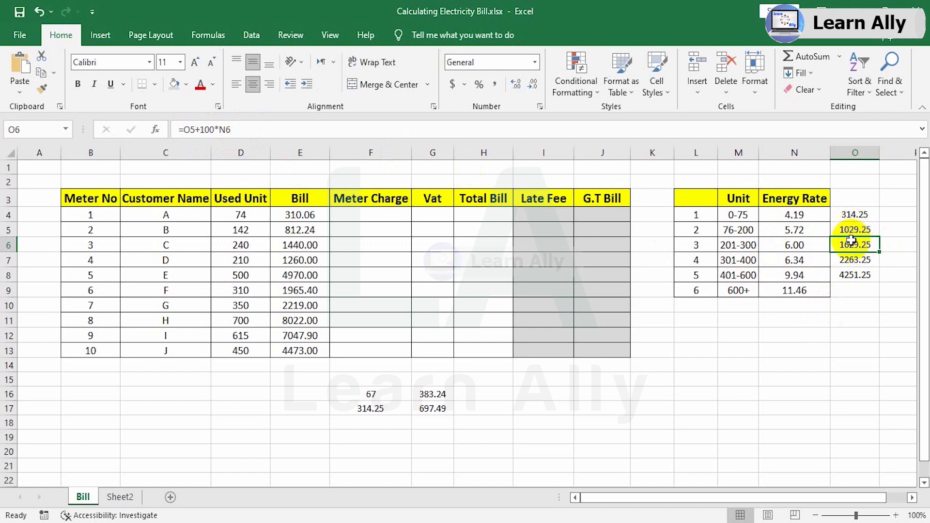
pyautogui.moveTo(851, 215); pyautogui.dragTo(853, 275)
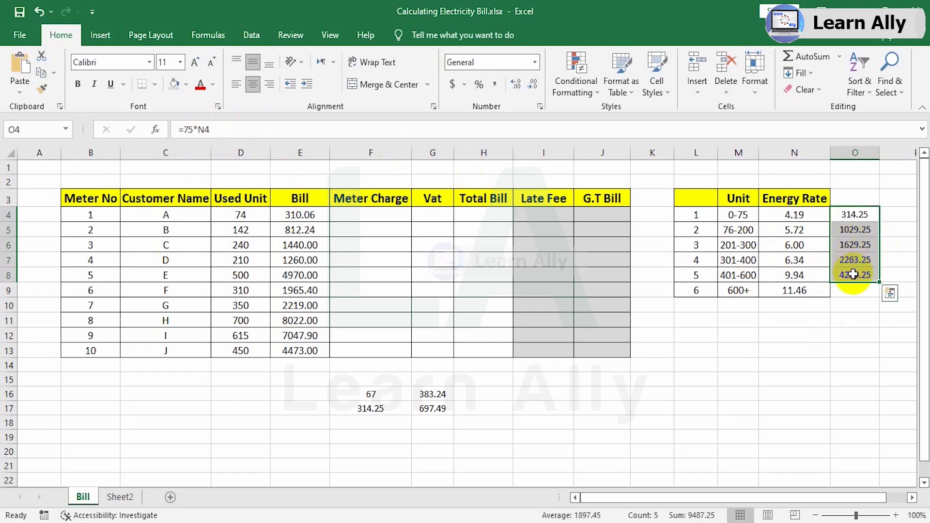
# Split the E4 bill formula onto separate lines, one per IF condition plus one for D4*11.46, with the formula area enlarged.
pyautogui.click(289, 213)
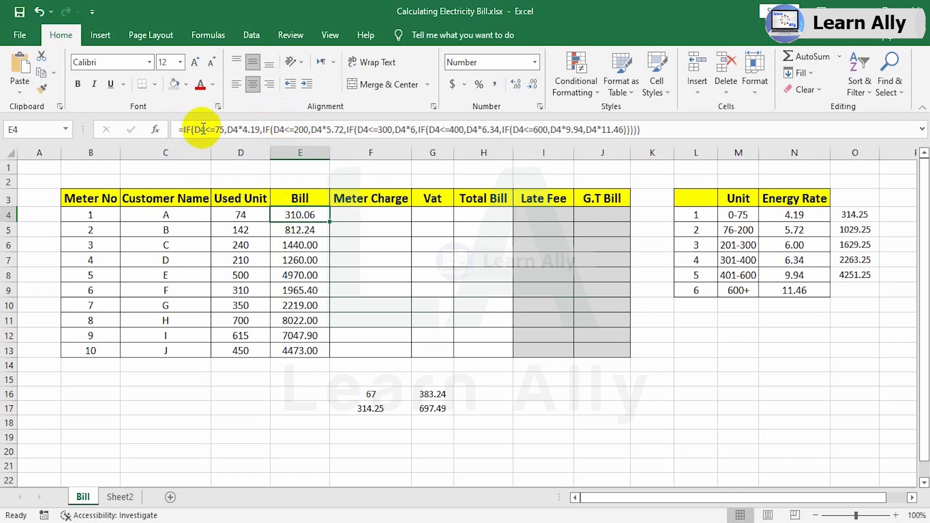
pyautogui.click(264, 130)
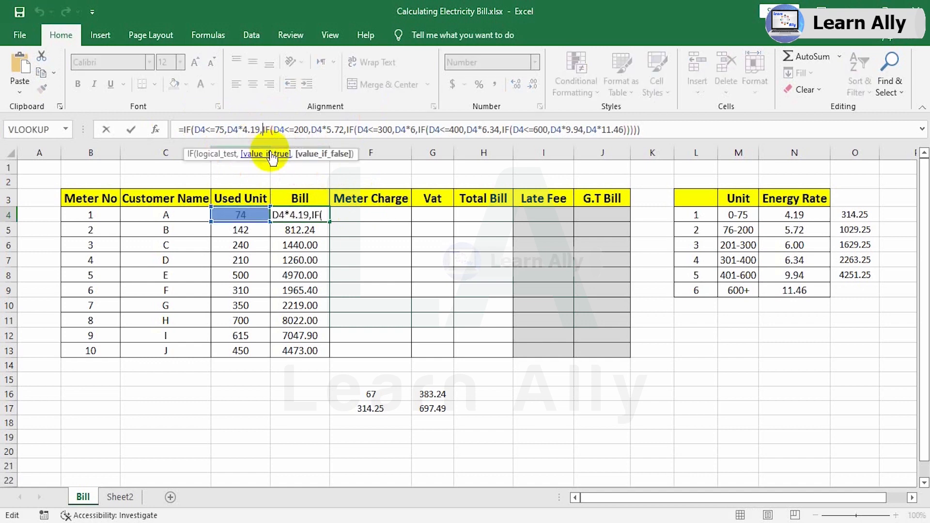
pyautogui.hotkey('alt', 'Return')
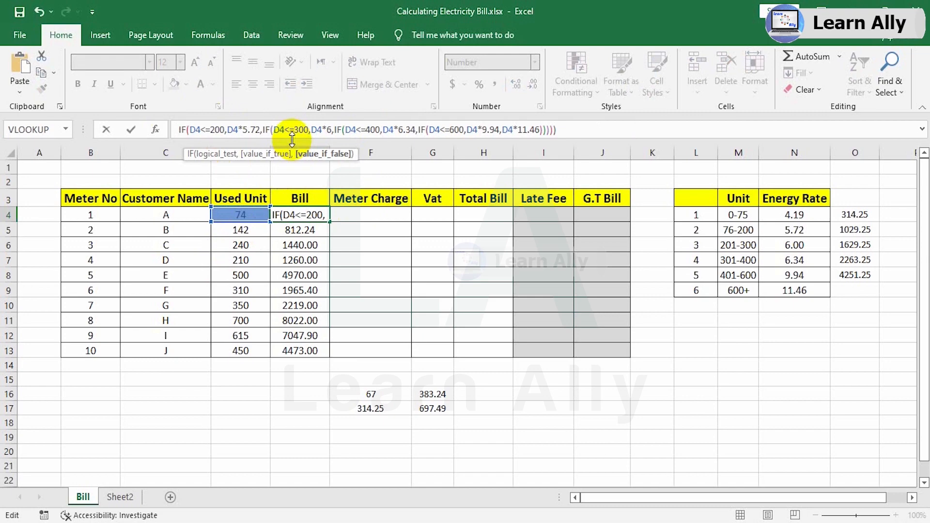
pyautogui.moveTo(292, 140); pyautogui.dragTo(289, 220)
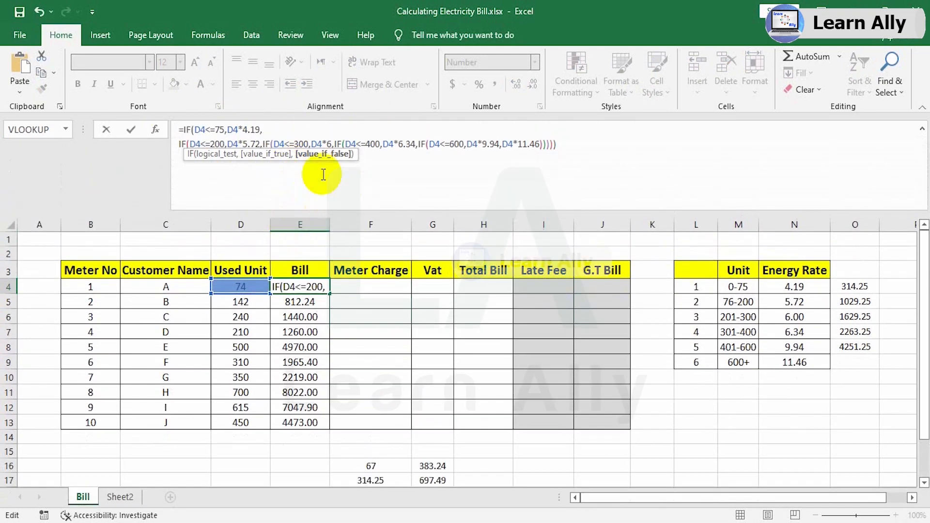
pyautogui.click(262, 143)
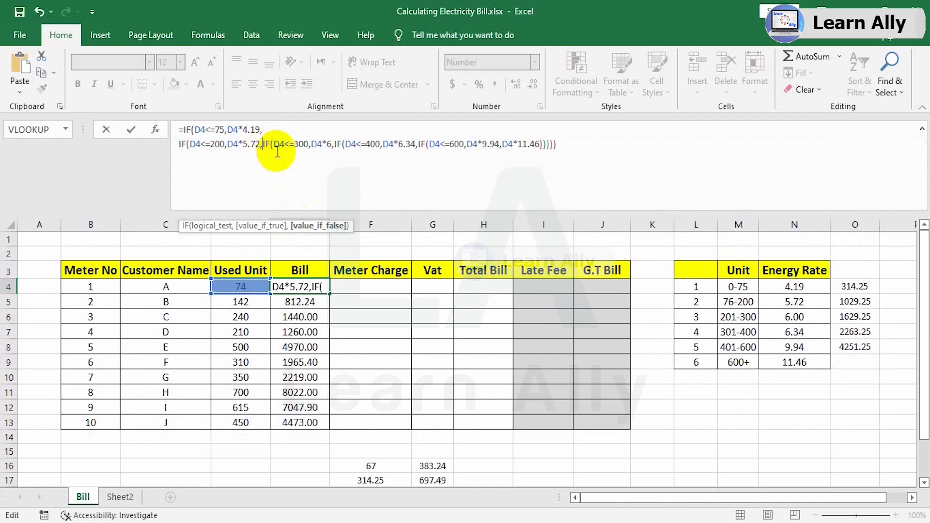
pyautogui.hotkey('alt', 'Return')
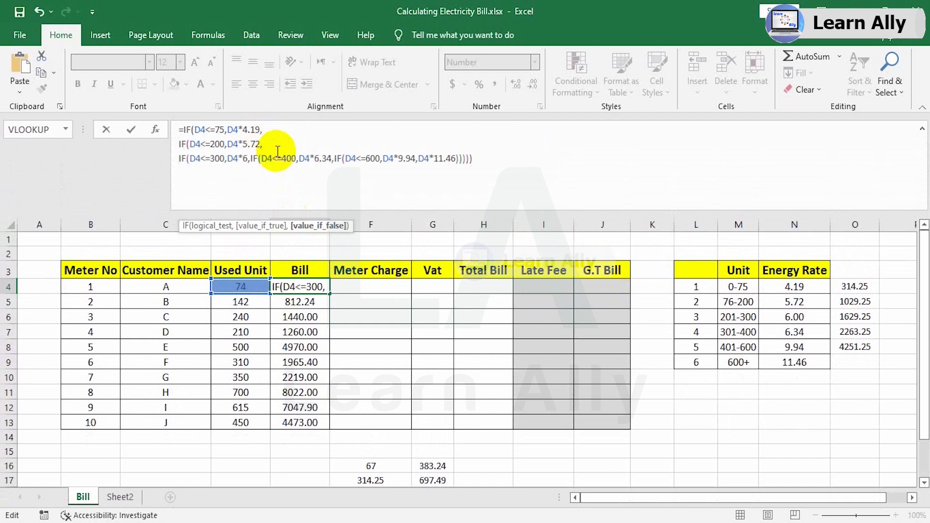
pyautogui.click(250, 158)
pyautogui.hotkey('alt', 'Return')
pyautogui.click(263, 173)
pyautogui.hotkey('alt', 'Return')
pyautogui.click(264, 187)
pyautogui.hotkey('alt', 'Return')
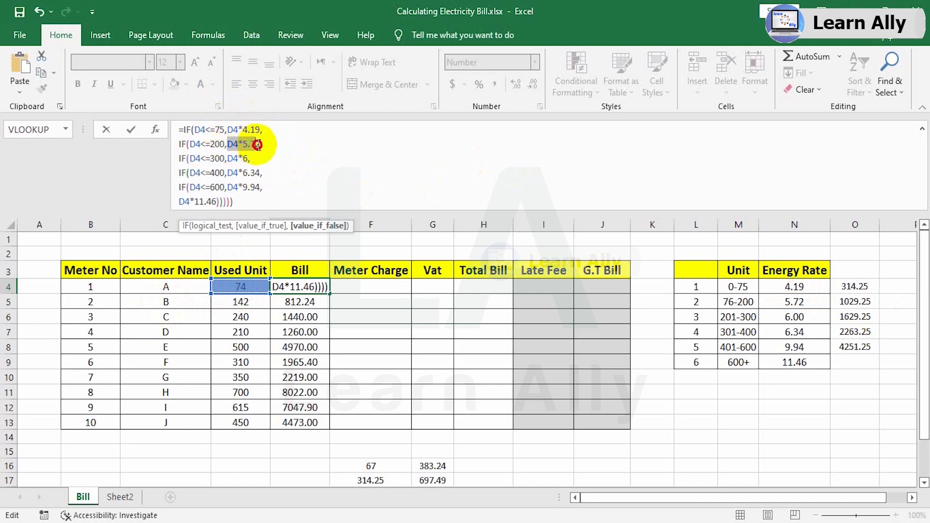
# Change the charge for D4<=200 in the E4 formula to 314.25+(D4-75)*5.72.
pyautogui.doubleClick(235, 144)
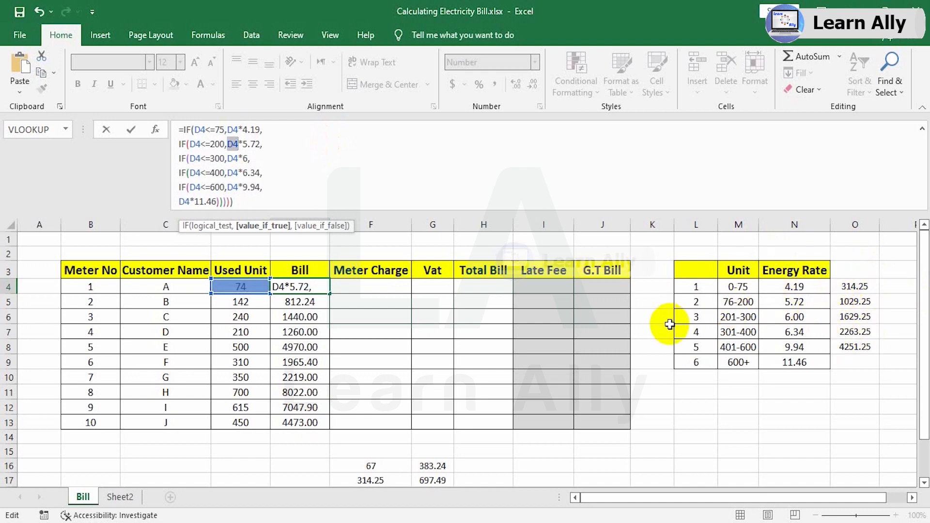
pyautogui.write('3')
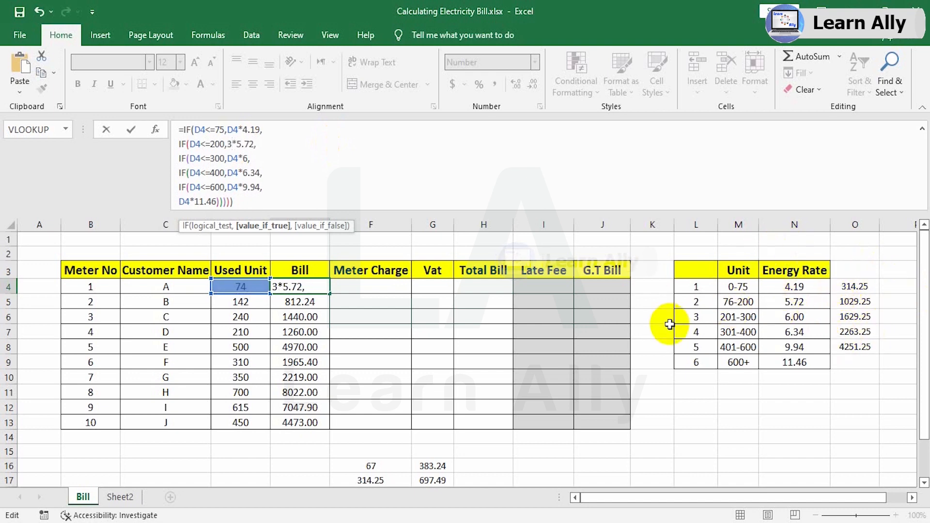
pyautogui.write('14.25')
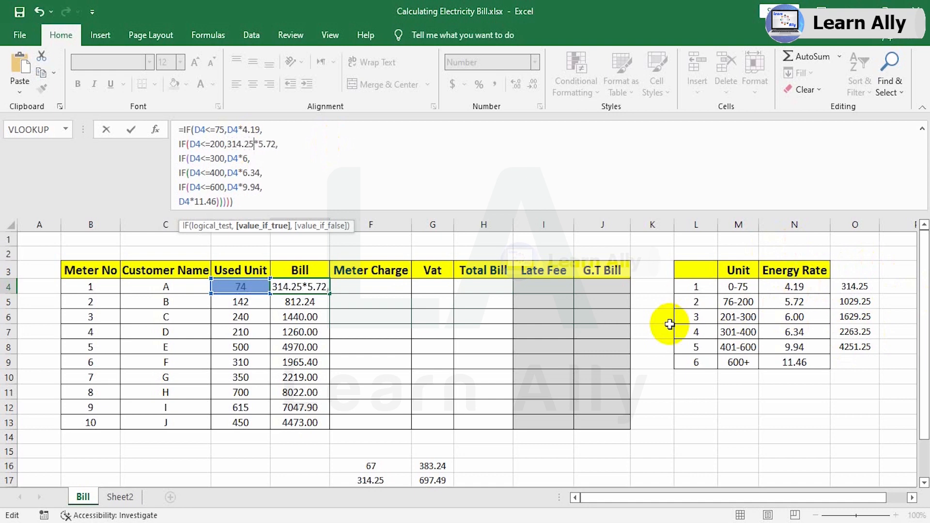
pyautogui.write('=')
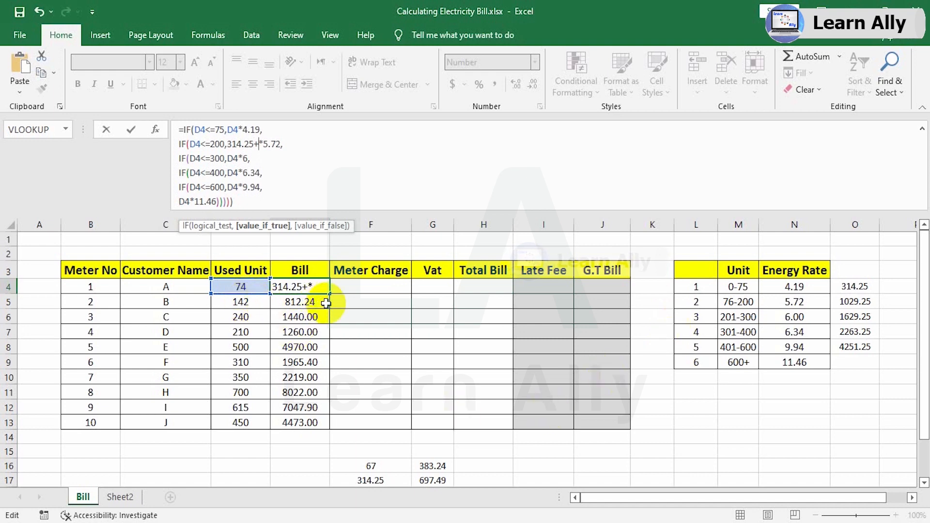
pyautogui.write('(')
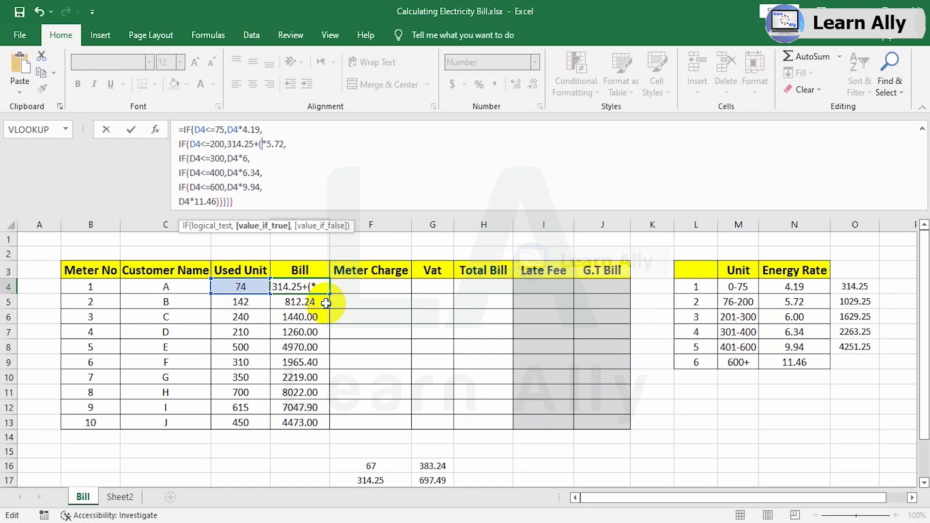
pyautogui.click(237, 289)
pyautogui.write('-')
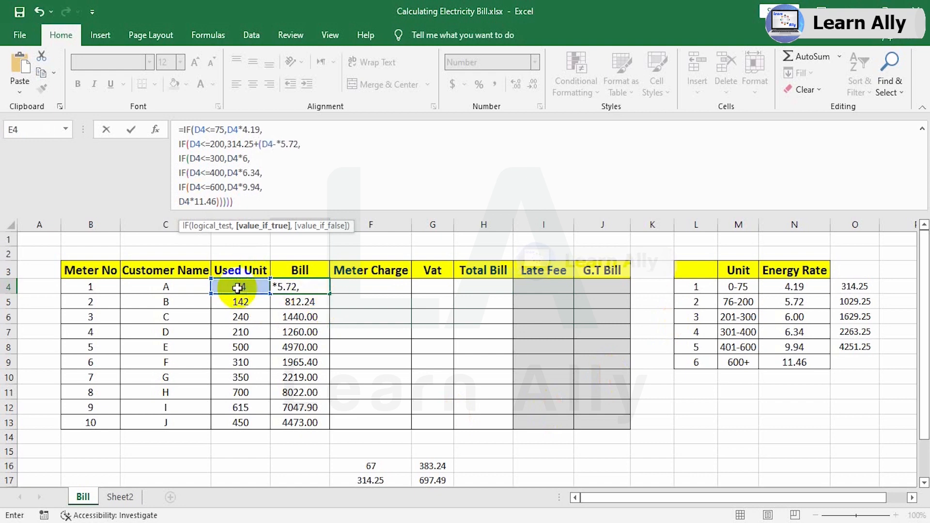
pyautogui.write('75')
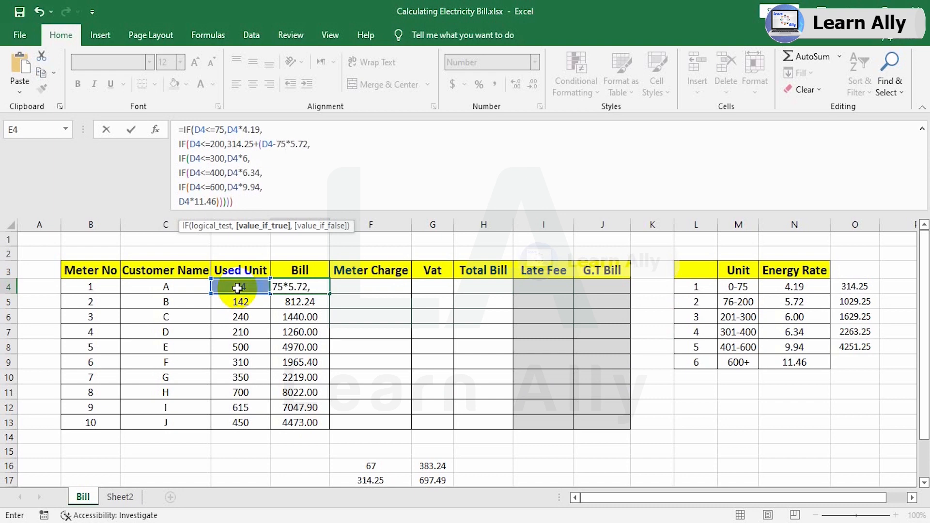
pyautogui.write(')')
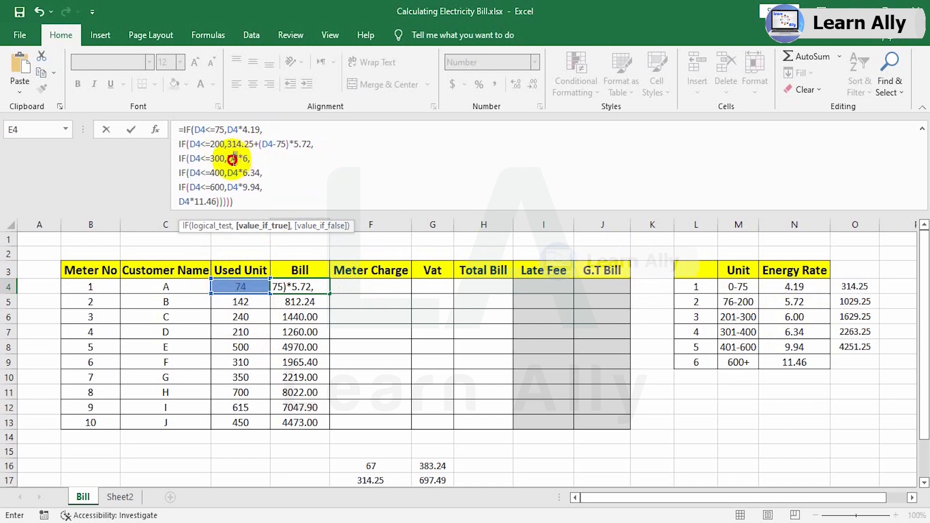
# Change the charge for D4<=300 in the E4 formula to 1029.25+(D4-200)*6.
pyautogui.doubleClick(230, 160)
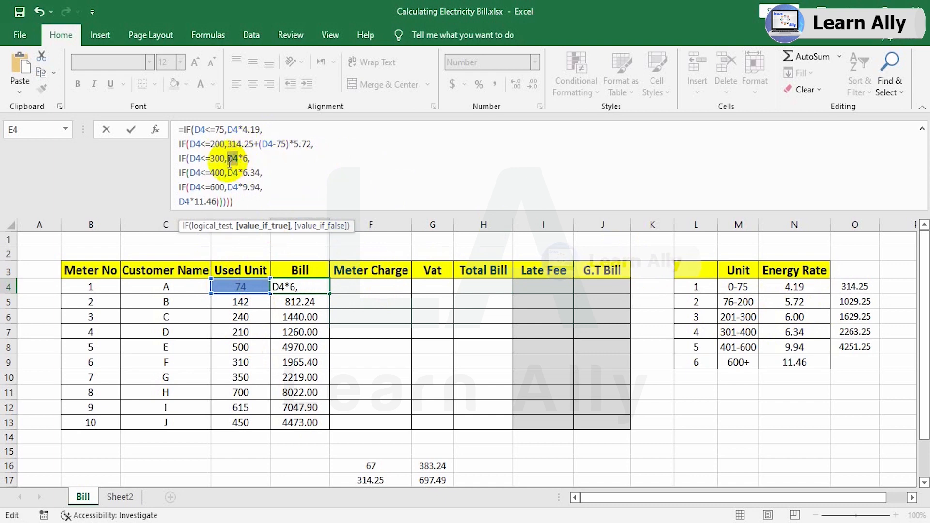
pyautogui.write('1029')
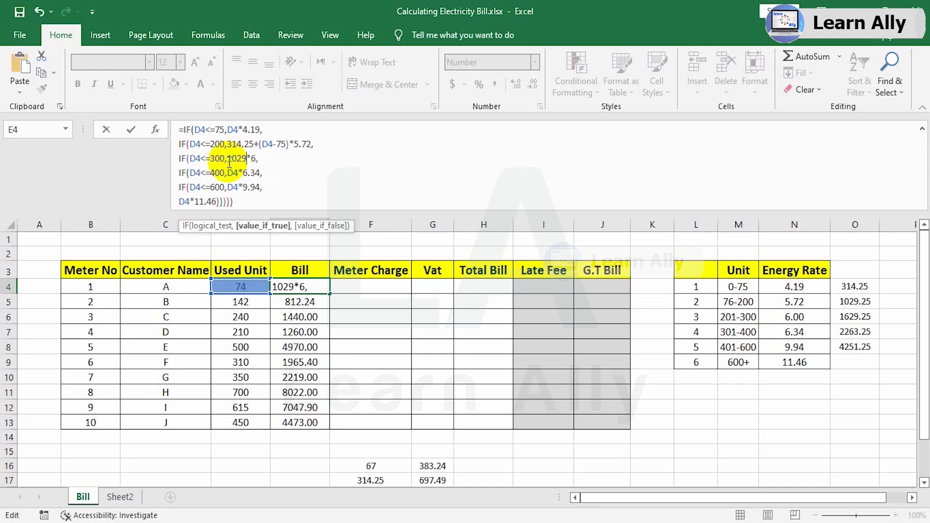
pyautogui.write('.25')
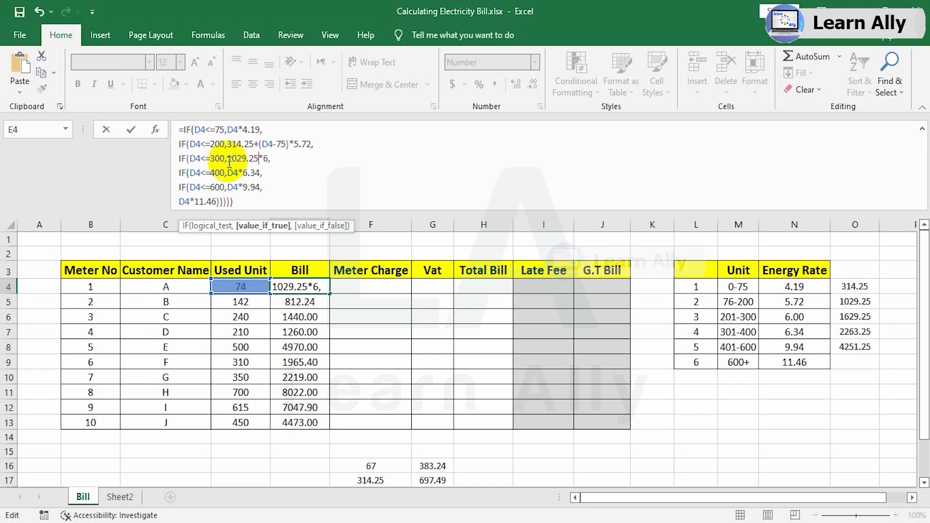
pyautogui.write('+')
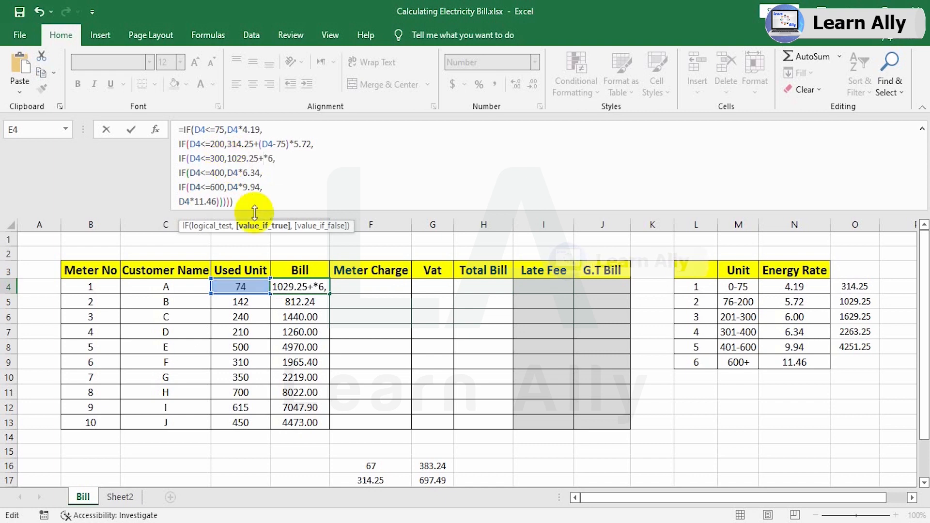
pyautogui.write('(')
pyautogui.click(249, 287)
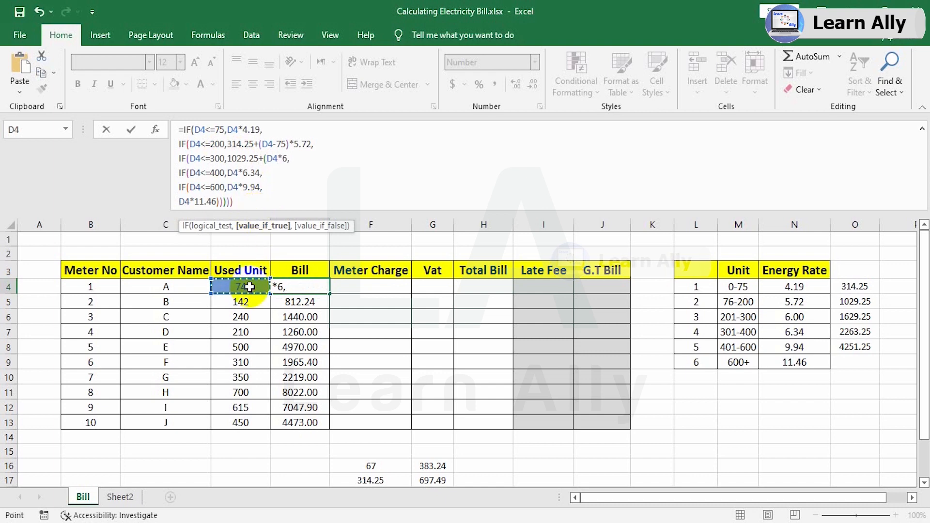
pyautogui.write('-')
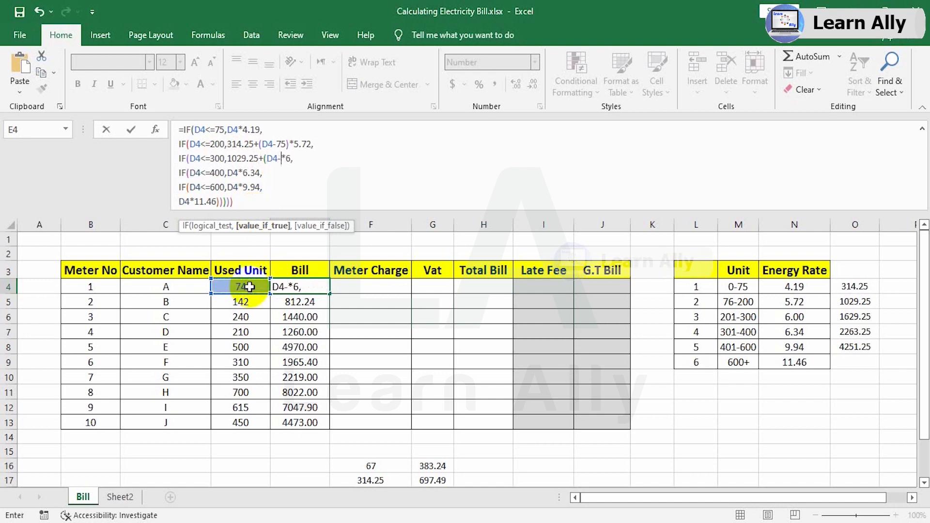
pyautogui.write('200')
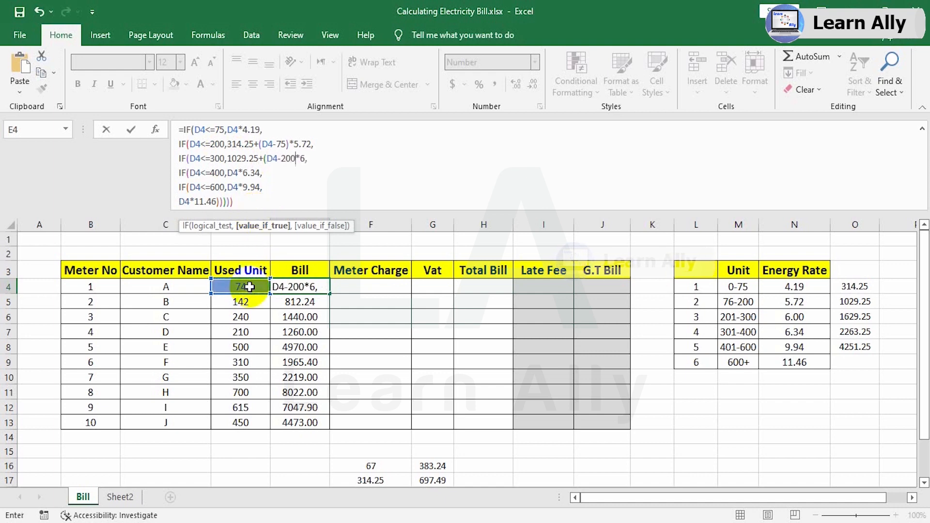
pyautogui.write(')')
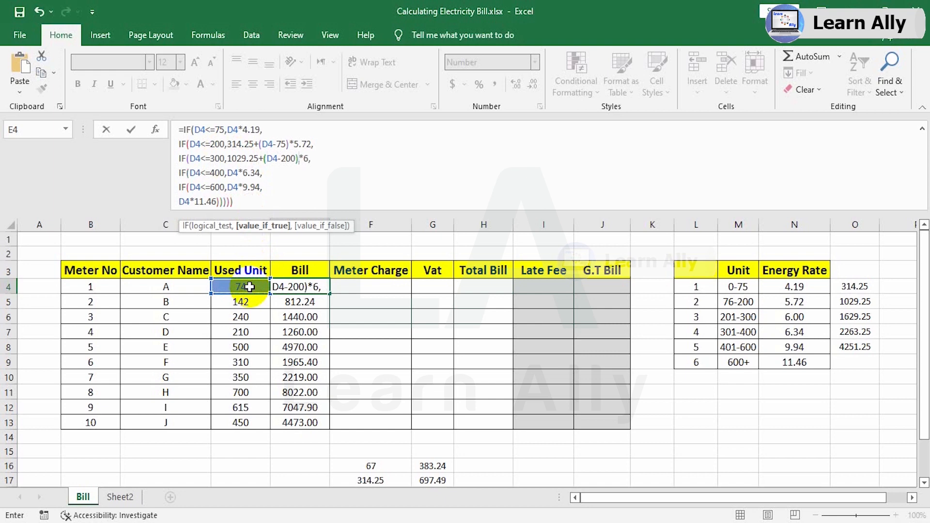
# Change the charge for D4<=400 in the E4 formula to 1629.25+(D4-300)*6.34.
pyautogui.click(230, 173)
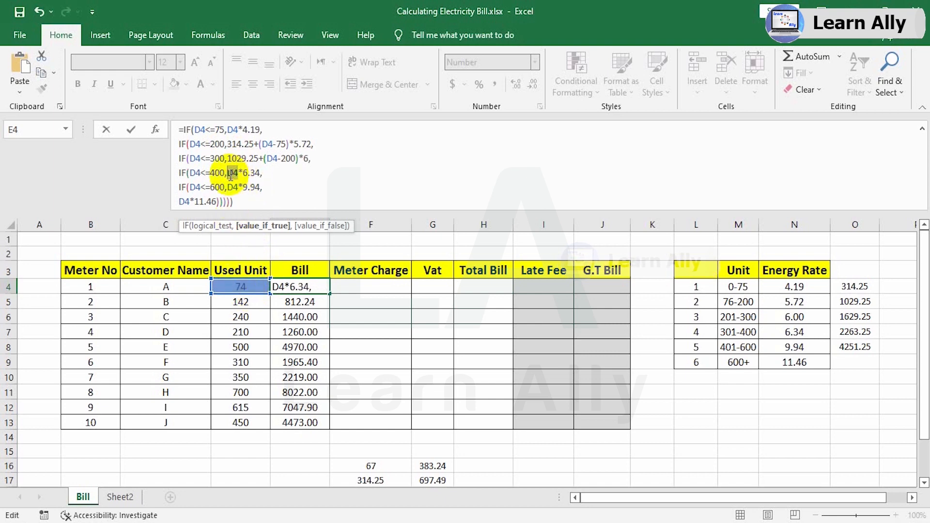
pyautogui.write('1629.')
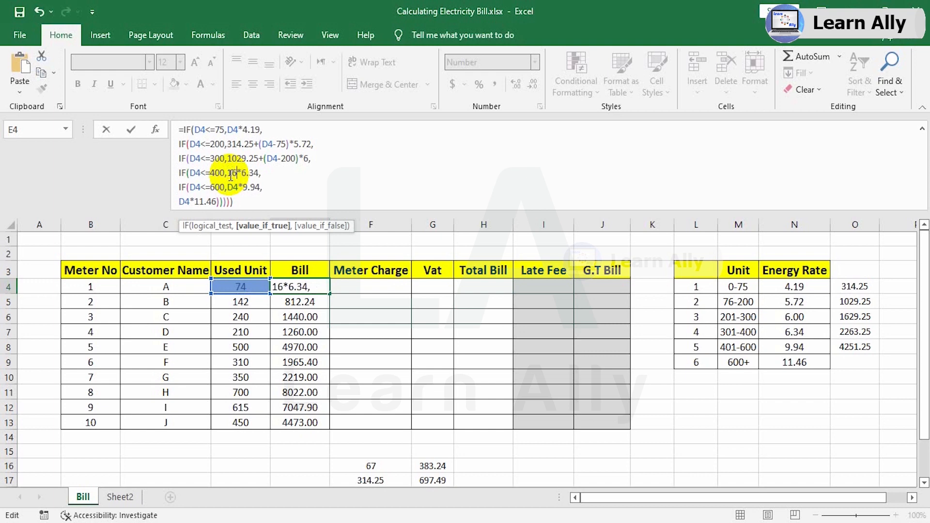
pyautogui.write('25')
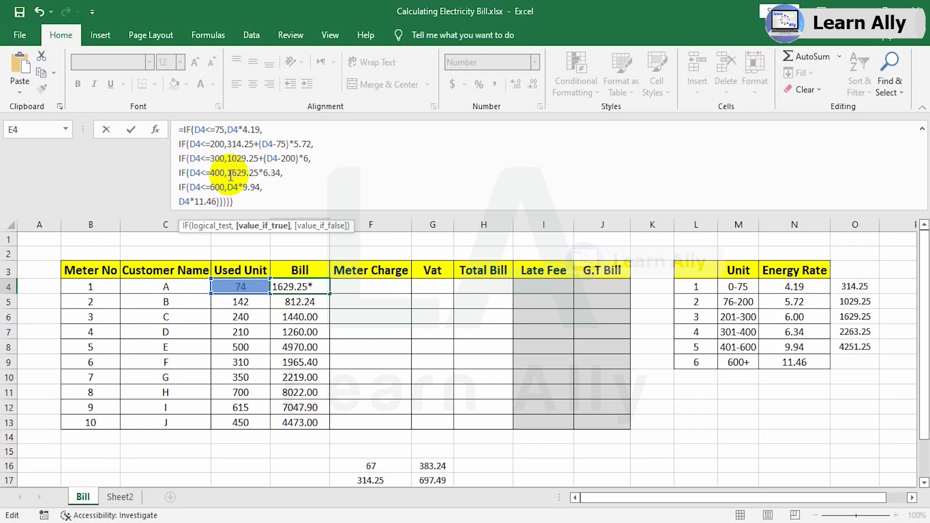
pyautogui.write('+(')
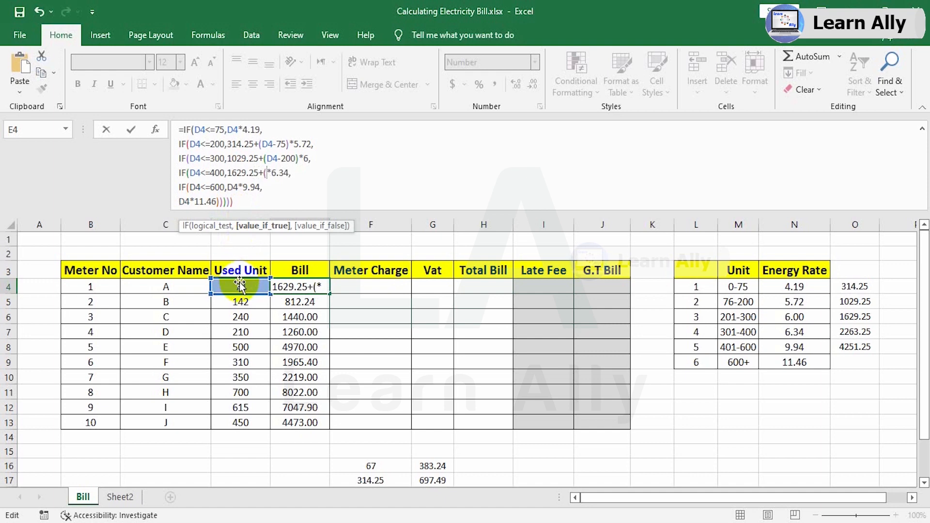
pyautogui.write('-300')
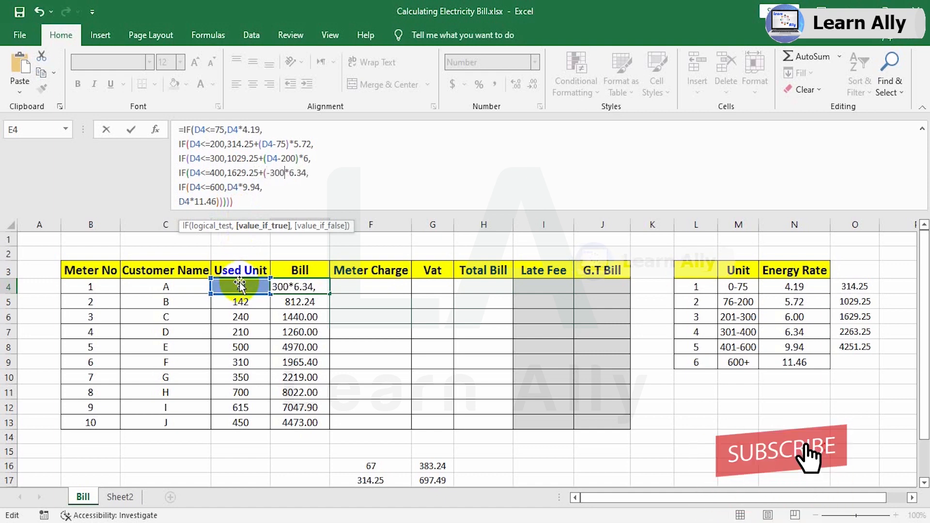
pyautogui.press('BackSpace')
pyautogui.press('BackSpace')
pyautogui.press('BackSpace')
pyautogui.press('BackSpace')
pyautogui.press('BackSpace')
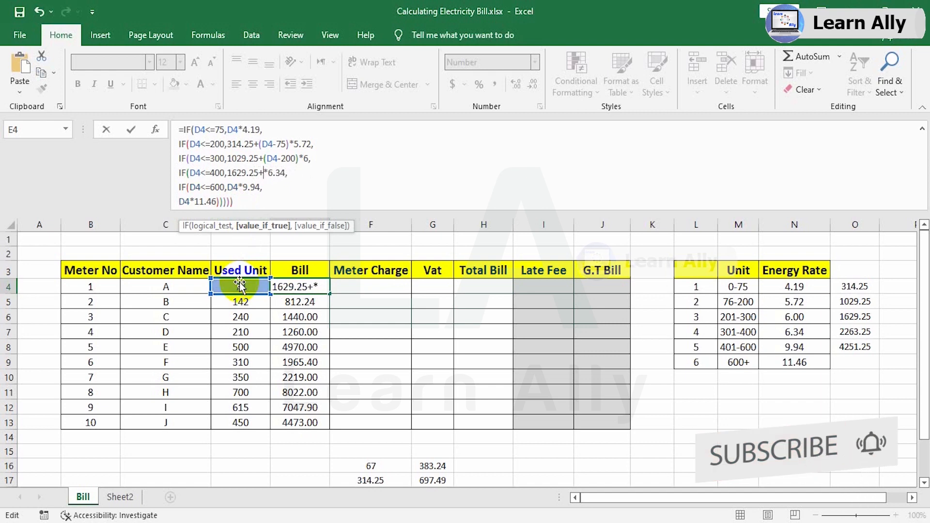
pyautogui.write('(')
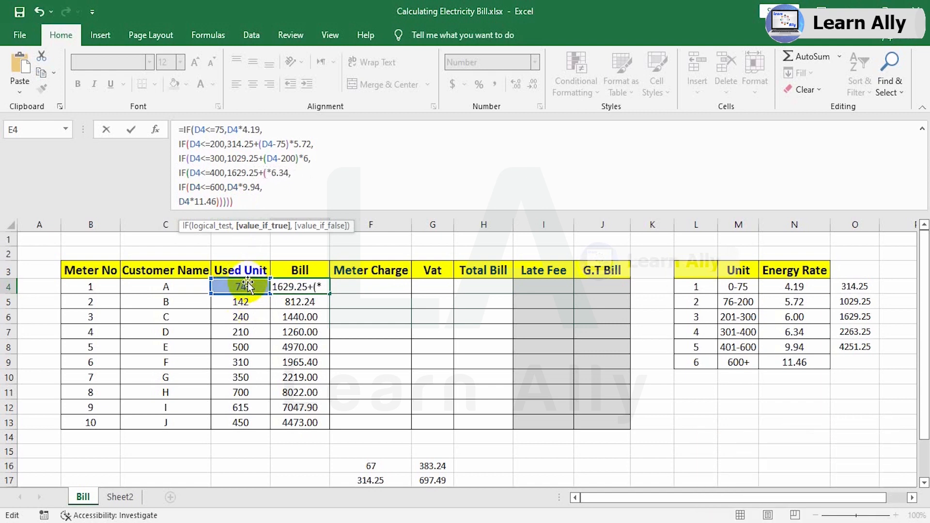
pyautogui.click(246, 283)
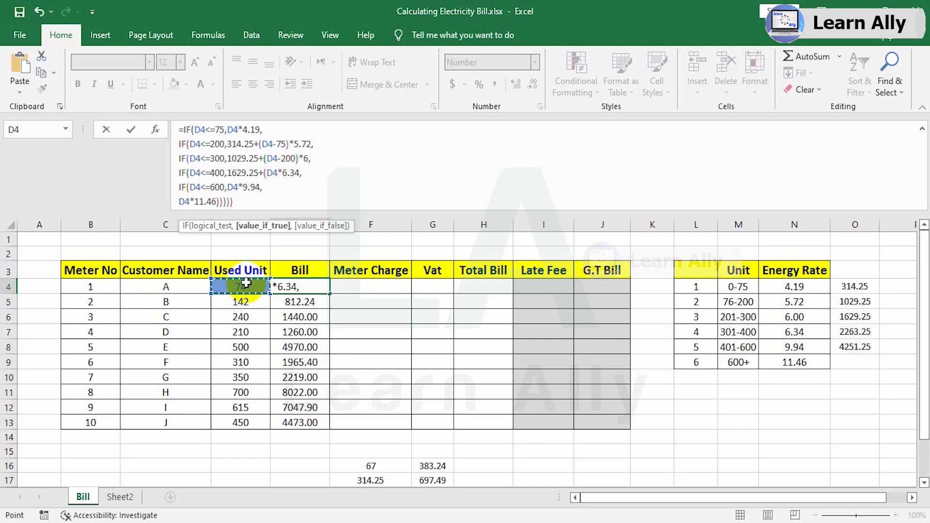
pyautogui.write('-300')
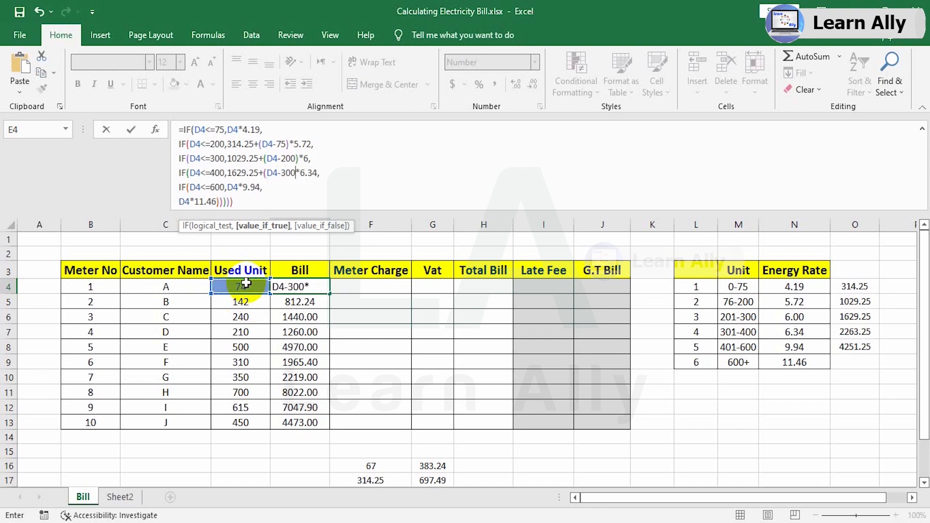
pyautogui.write(')')
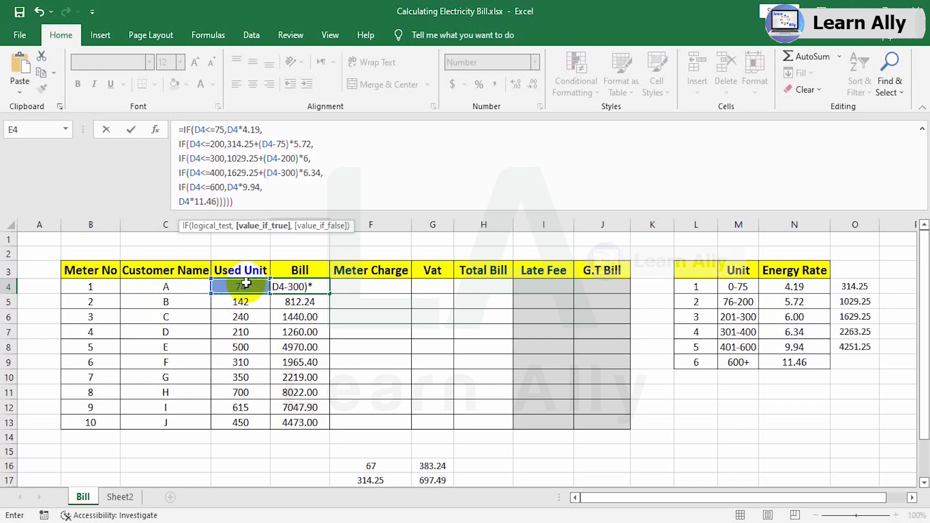
# Change the charge for D4<=600 in the E4 formula to 2263.25+(D4-400)*9.94.
pyautogui.click(230, 189)
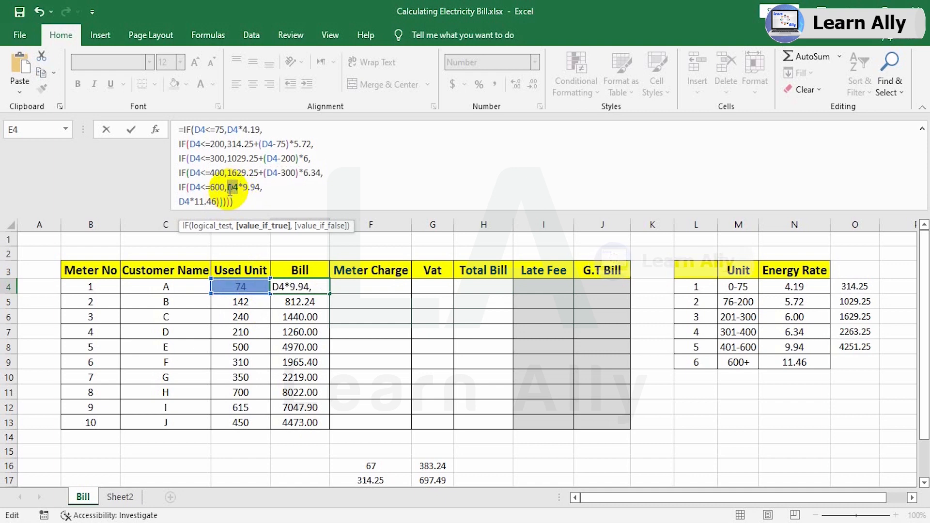
pyautogui.write('2263.')
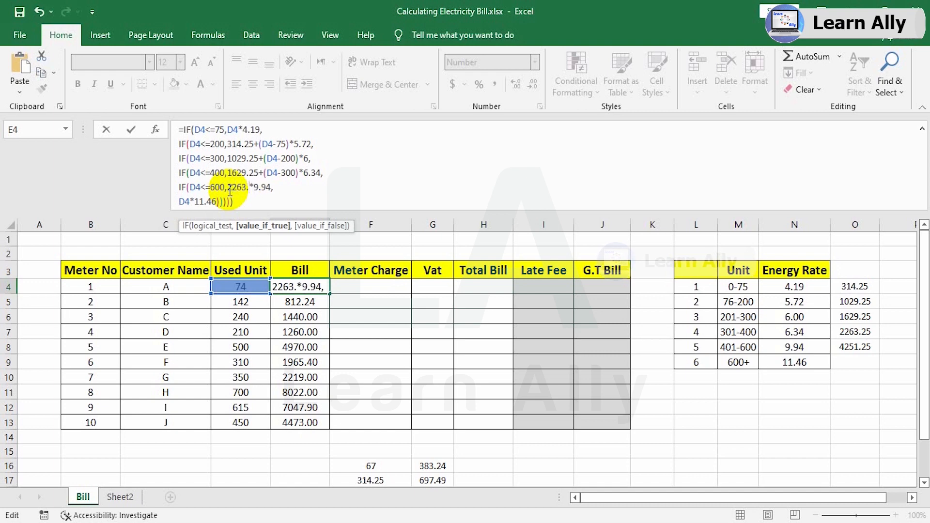
pyautogui.write('25+')
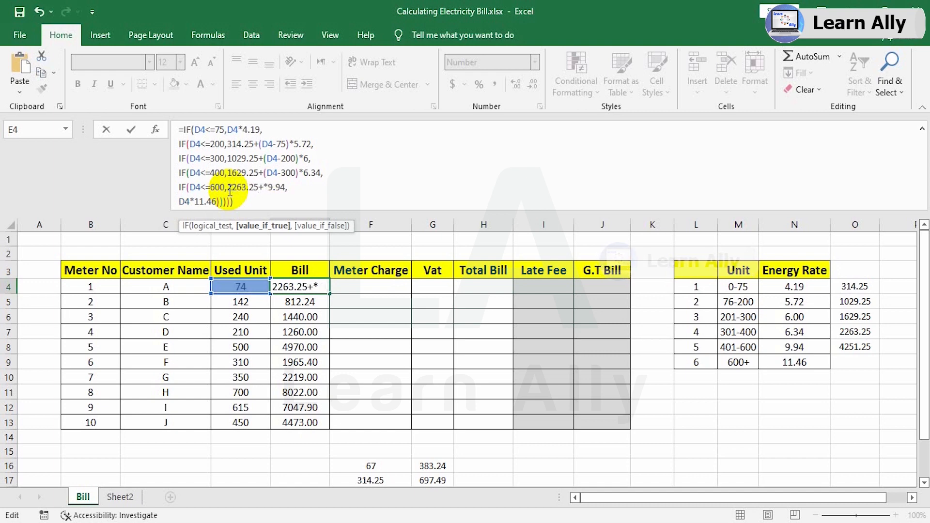
pyautogui.write('(')
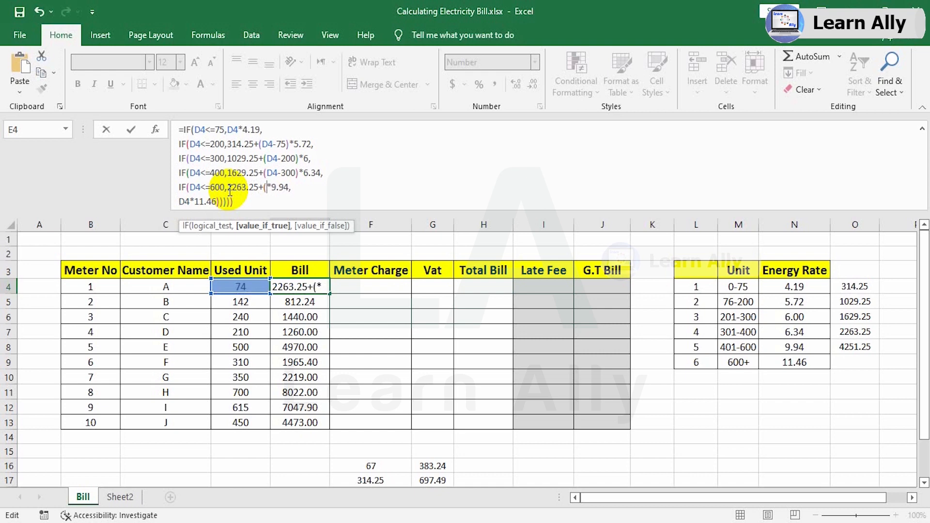
pyautogui.click(245, 287)
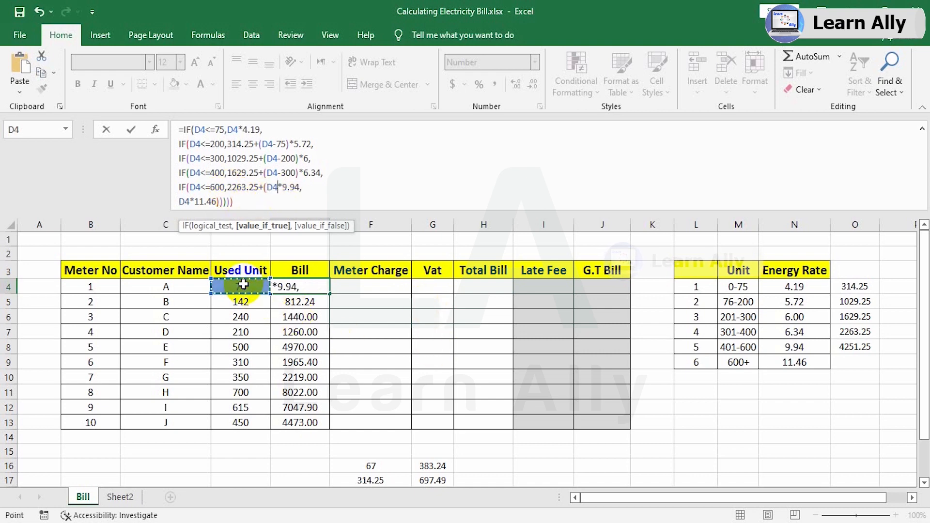
pyautogui.write('-')
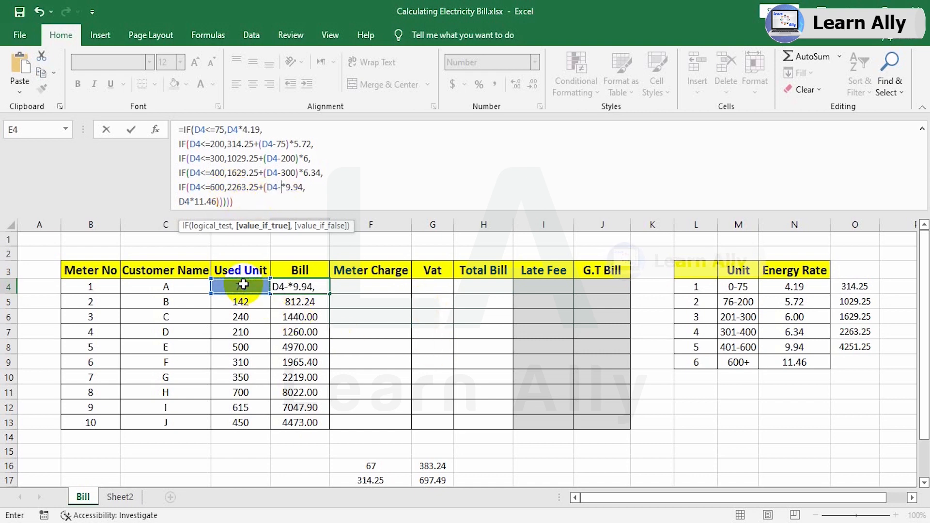
pyautogui.write('400')
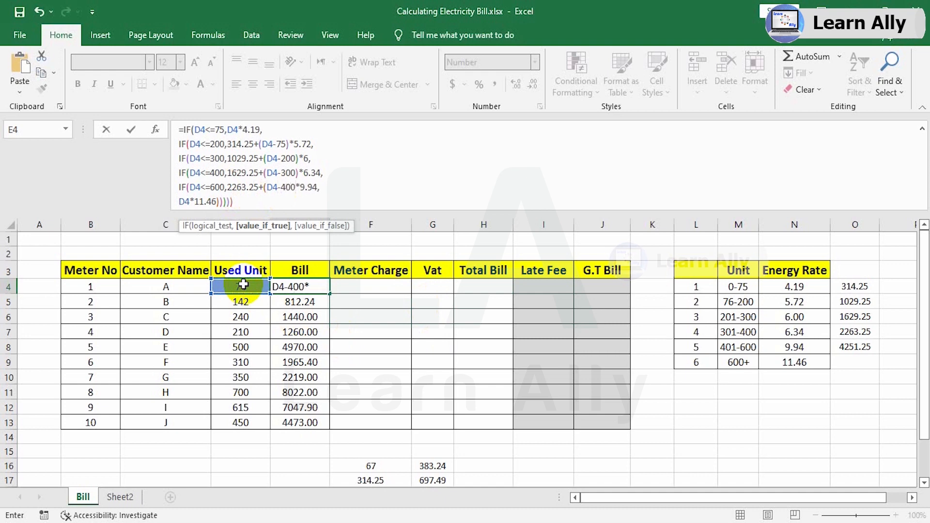
pyautogui.write(')')
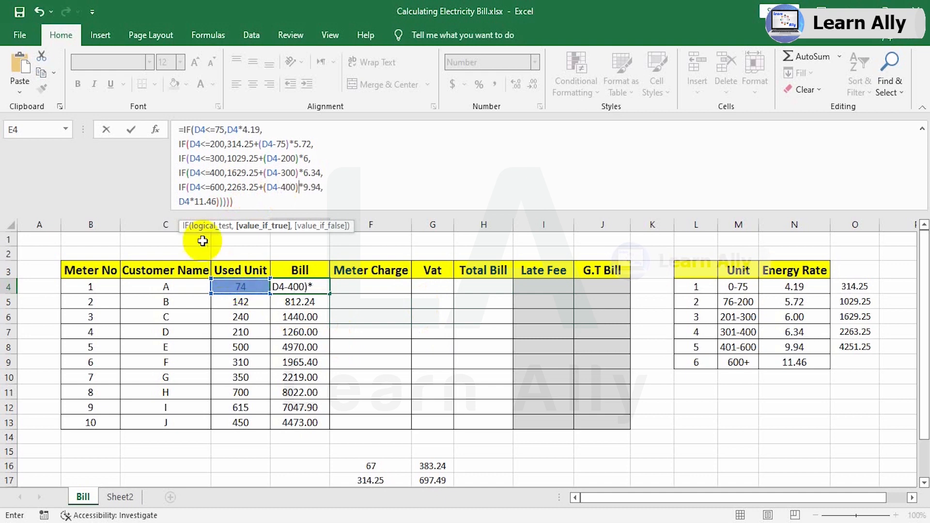
# Change the final over-600 charge in the E4 formula to 4251.25+(D4-600)*11.46 and commit the formula.
pyautogui.moveTo(190, 201); pyautogui.dragTo(177, 202)
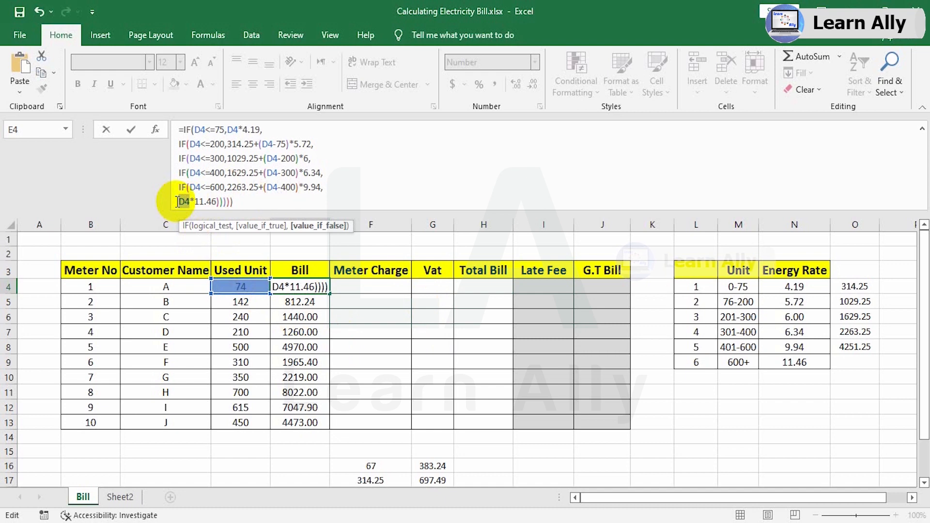
pyautogui.write('42')
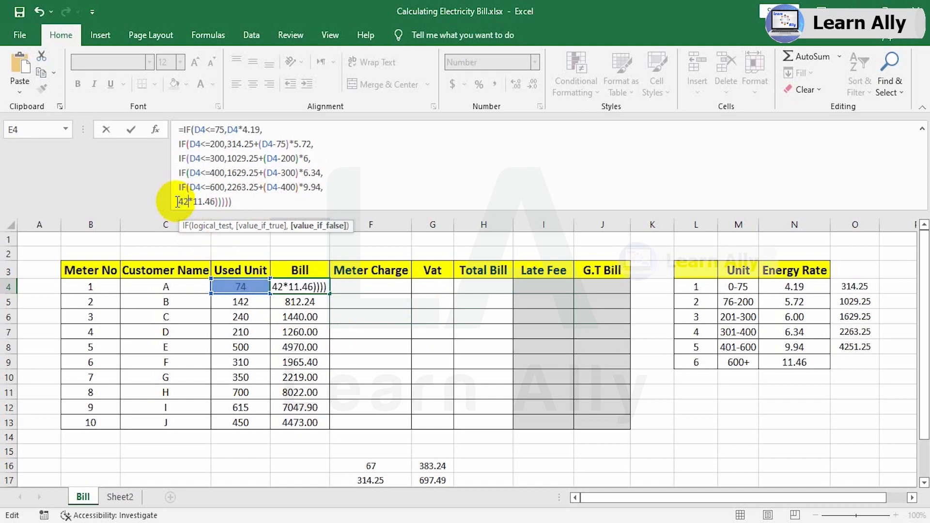
pyautogui.write('51.25')
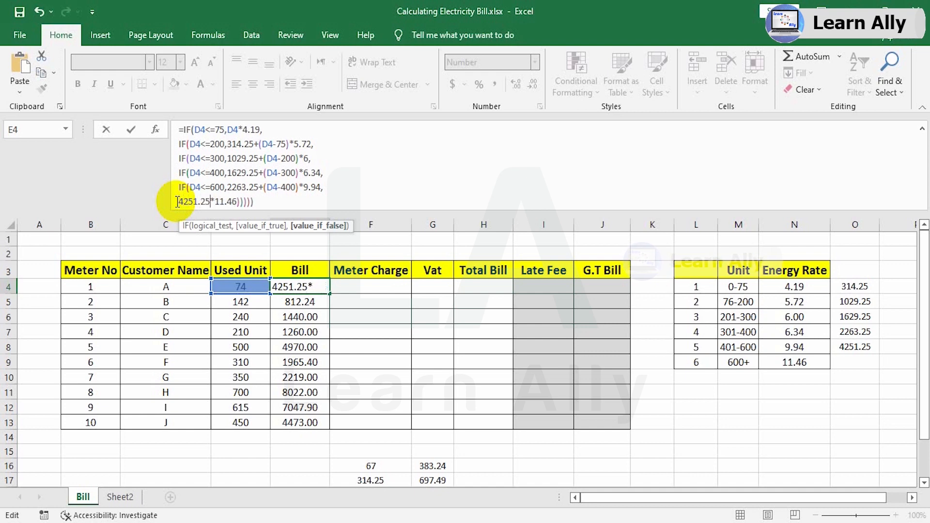
pyautogui.write('+(')
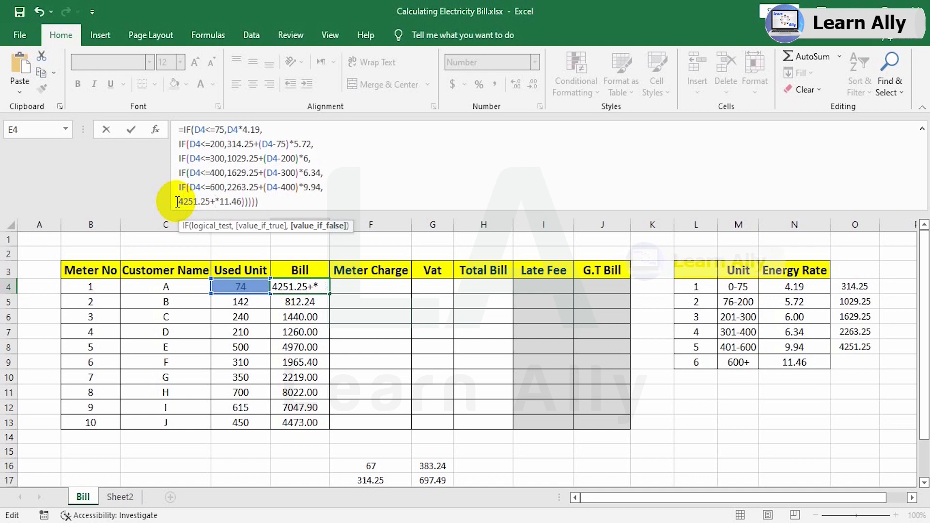
pyautogui.click(234, 286)
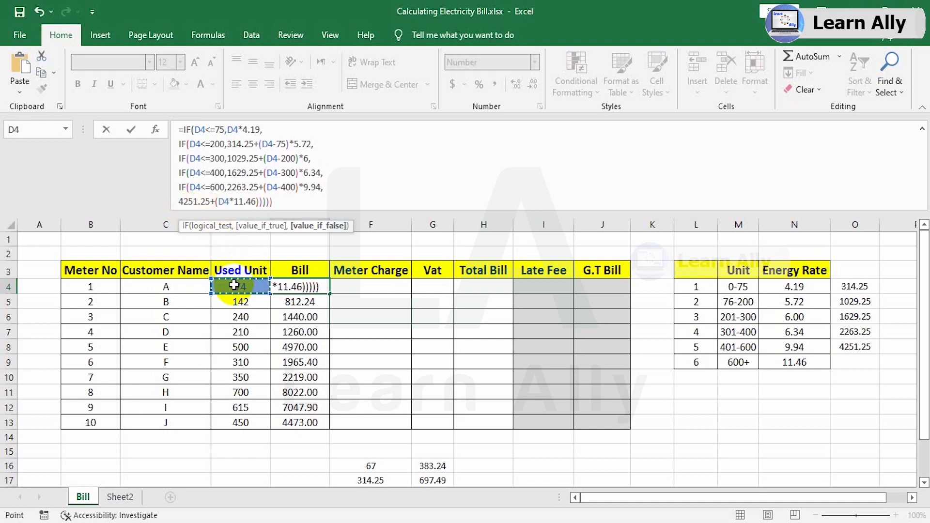
pyautogui.write('-')
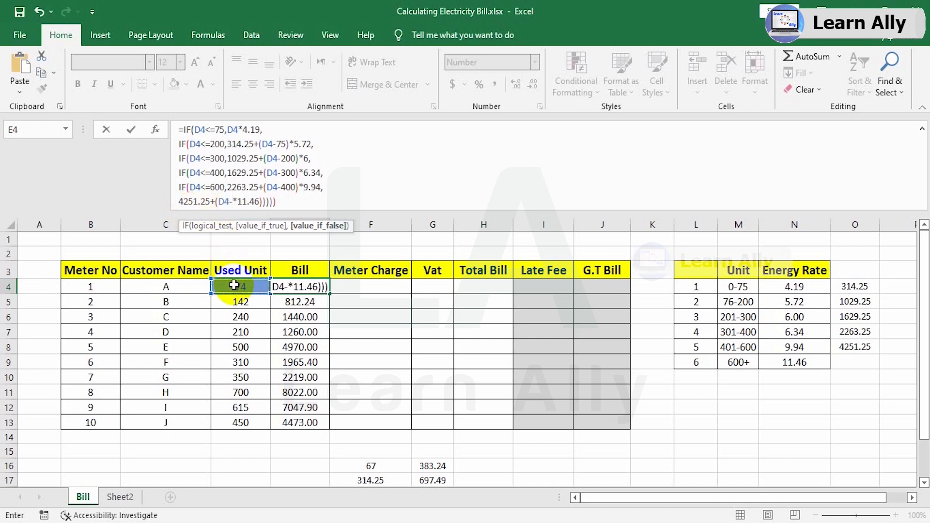
pyautogui.write('66)')
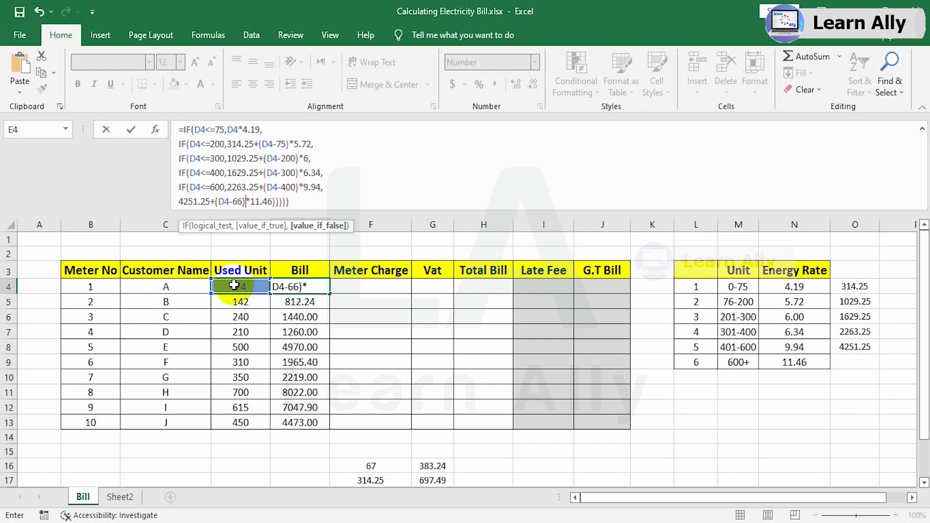
pyautogui.press('BackSpace')
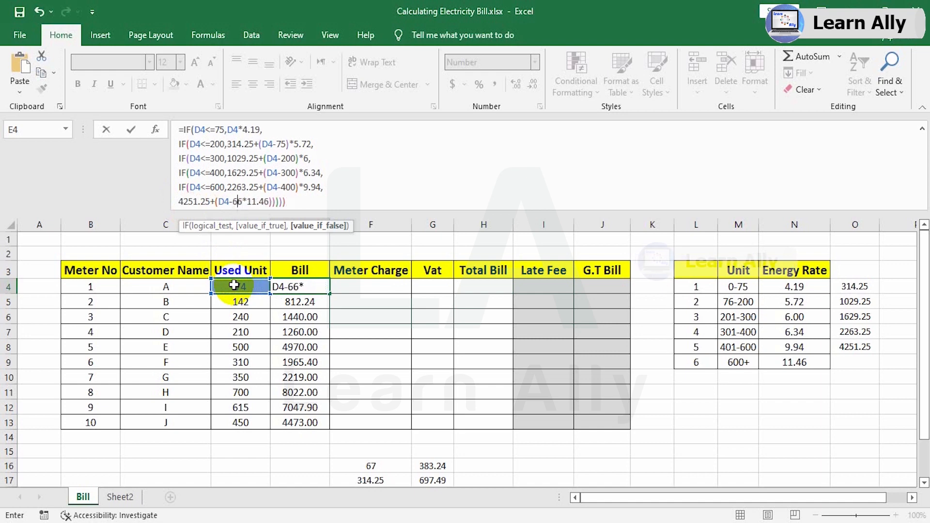
pyautogui.press('Delete')
pyautogui.write('00')
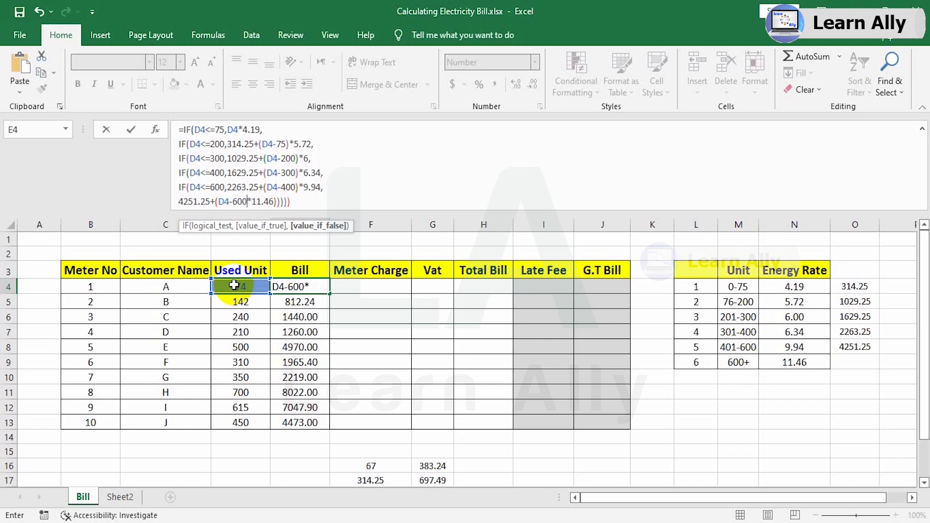
pyautogui.write(')')
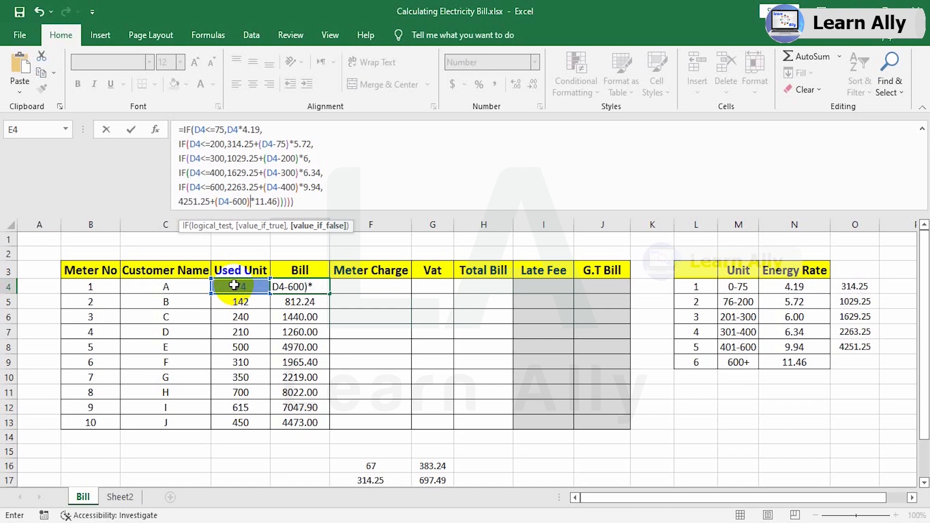
pyautogui.press('Return')
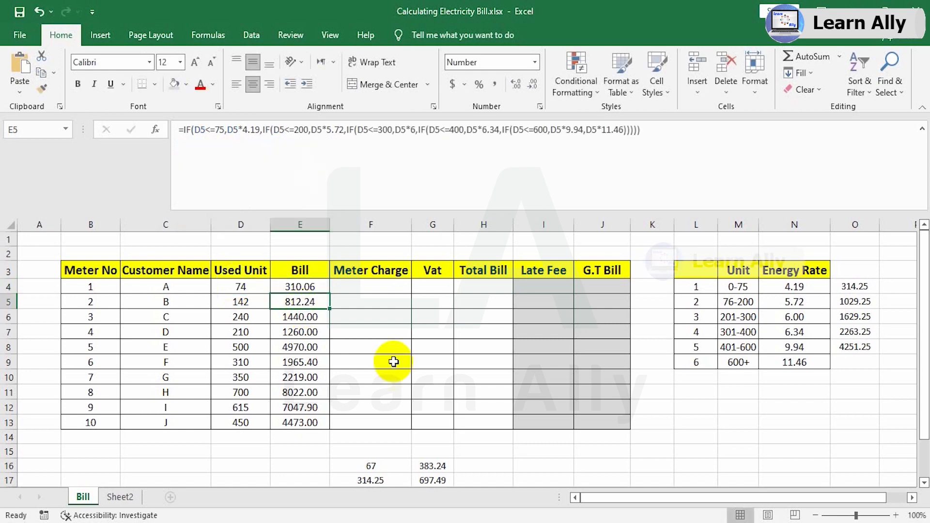
# Fill the corrected bill formula from E4 down to E13 for all customers.
pyautogui.click(294, 287)
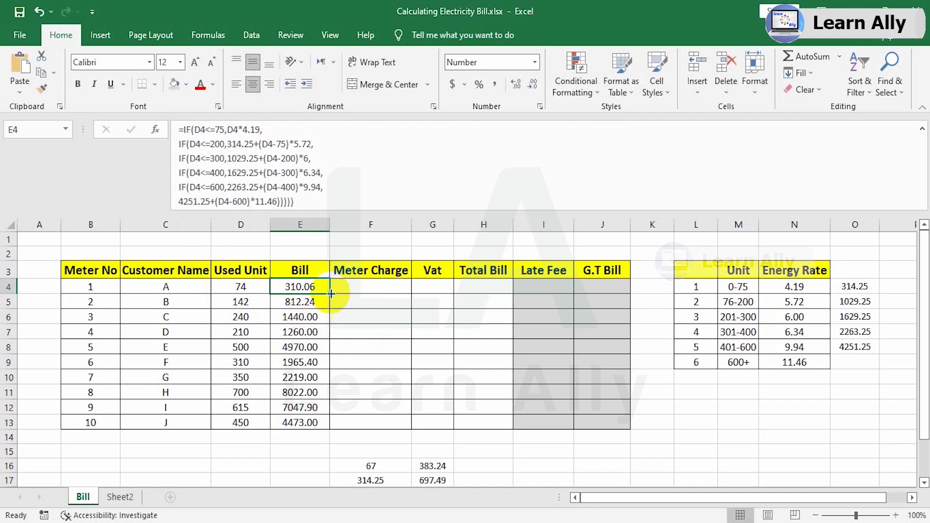
pyautogui.moveTo(332, 294); pyautogui.dragTo(321, 430)
# Compare customer B's bill in E5 with the manual check calculation in G17, and review the used units in column D.
pyautogui.click(300, 304)
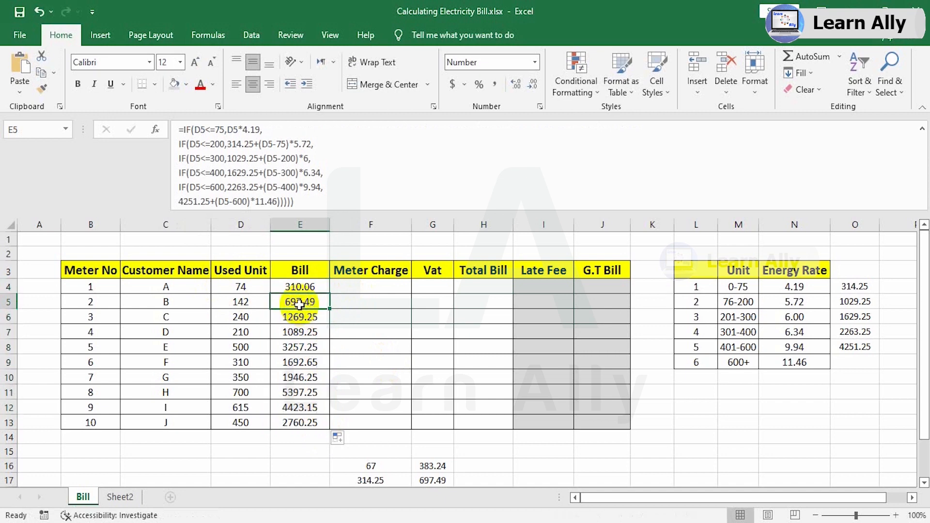
pyautogui.scroll(-1, 334, 330)
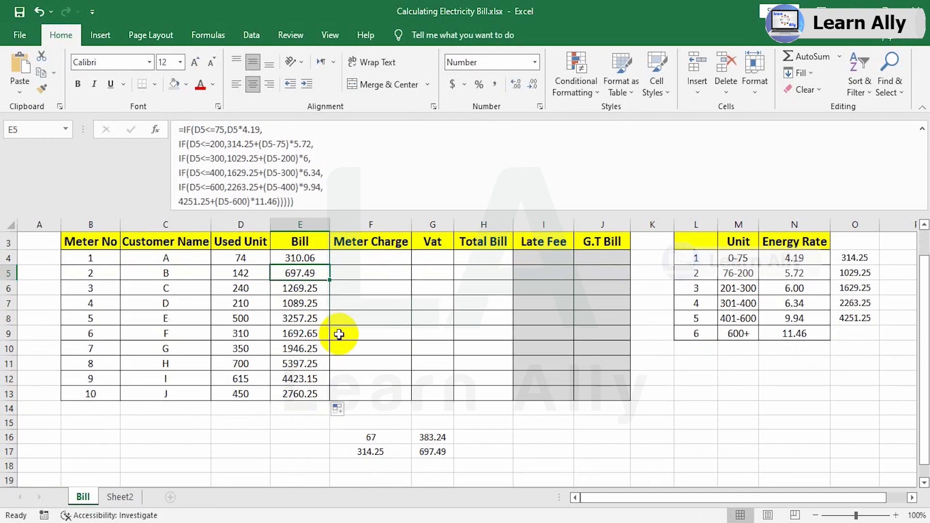
pyautogui.click(429, 453)
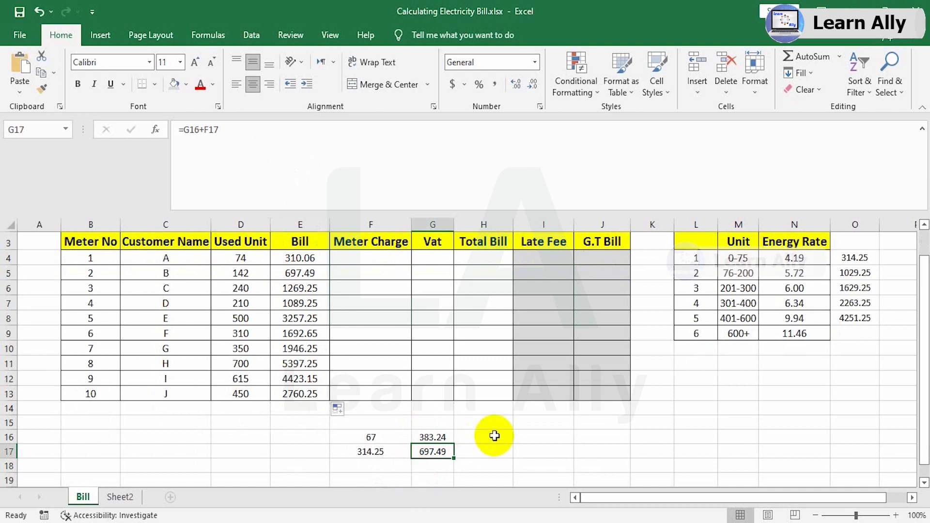
pyautogui.press('Up')
pyautogui.press('Up')
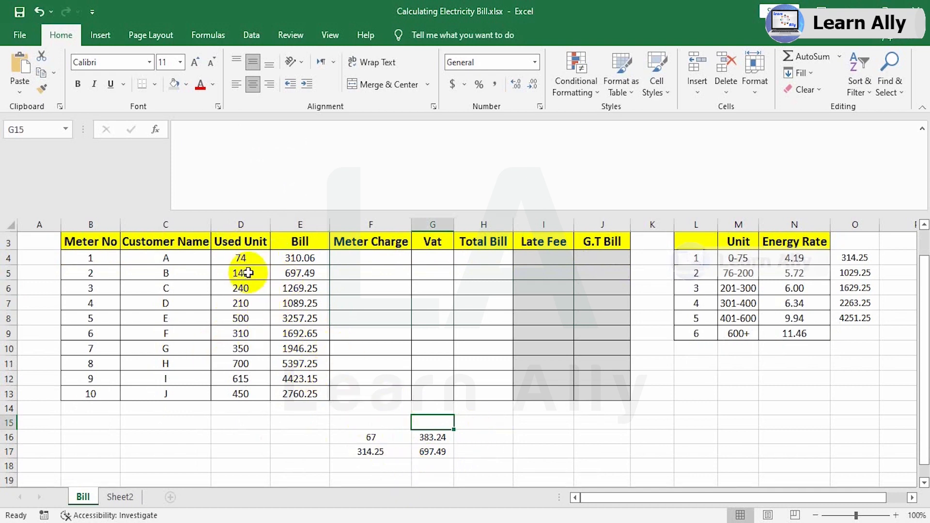
pyautogui.click(240, 258)
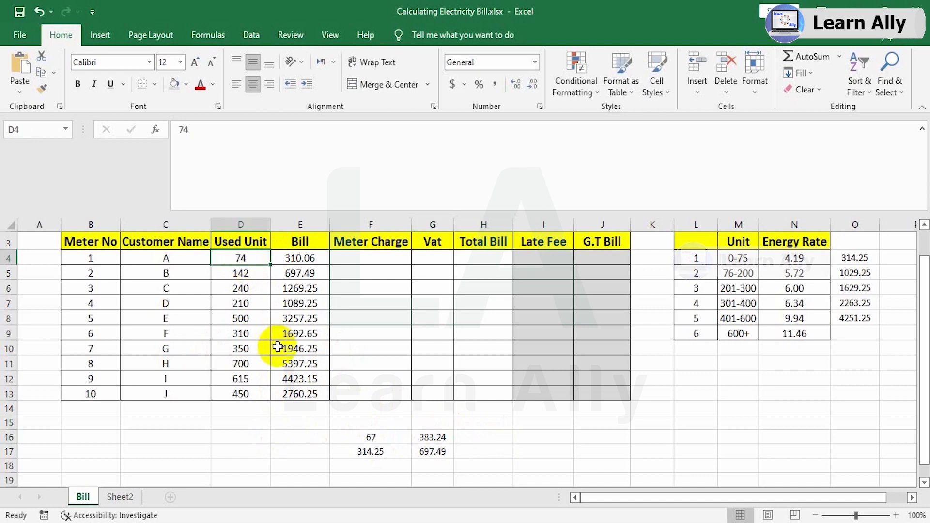
# Set customer A's used units in D4 to 76.
pyautogui.write('7')
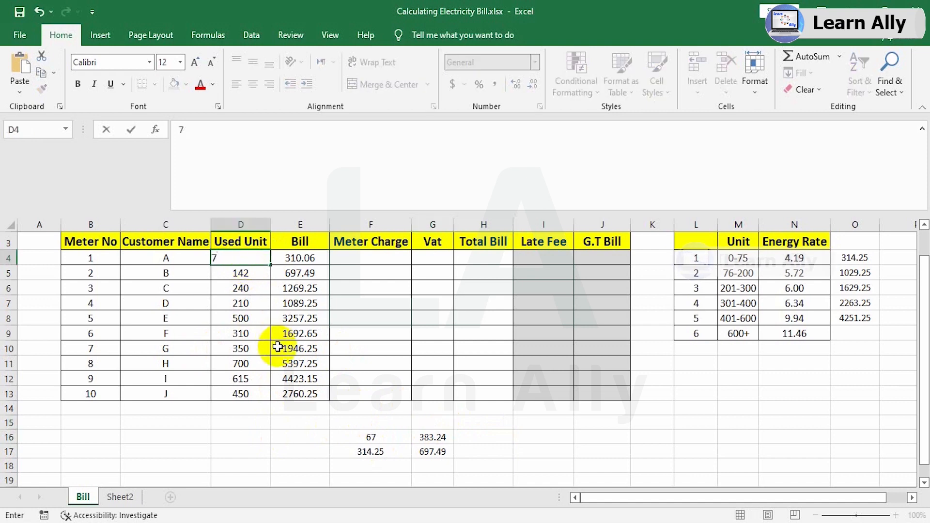
pyautogui.write('6')
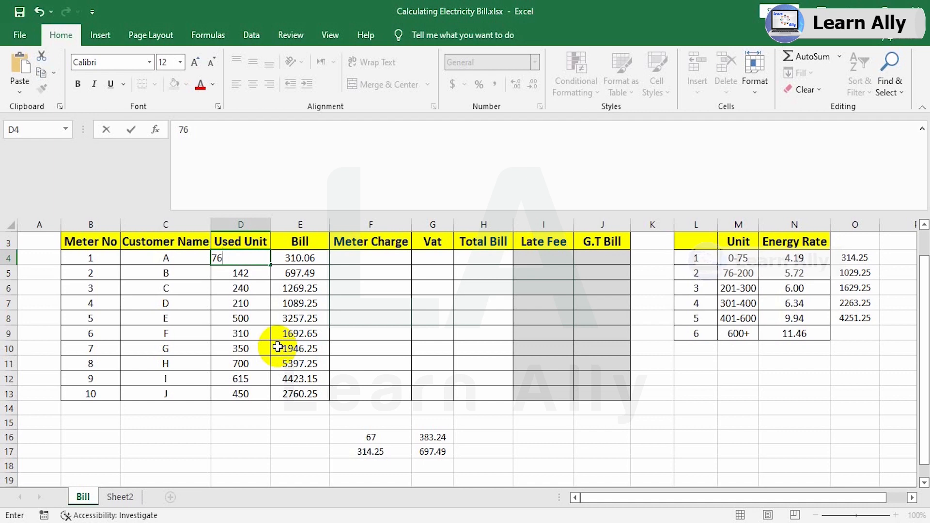
pyautogui.press('Return')
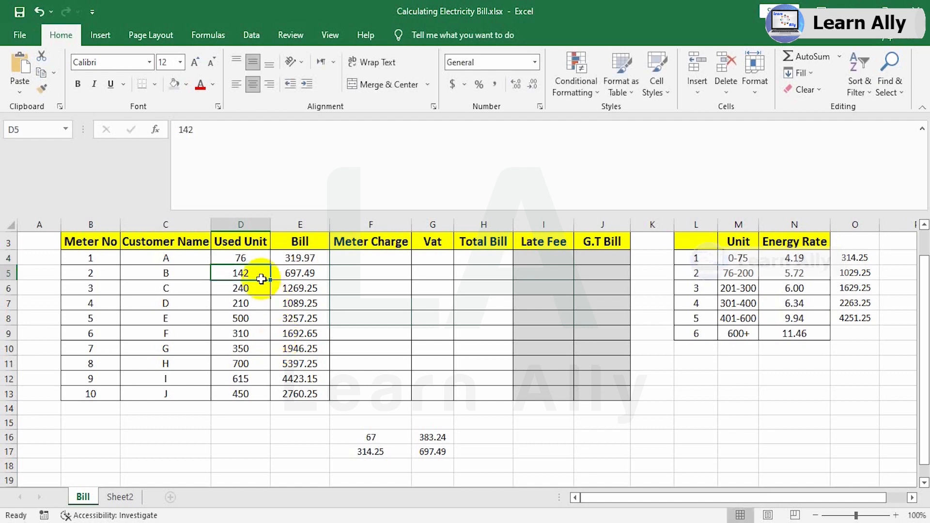
pyautogui.click(245, 257)
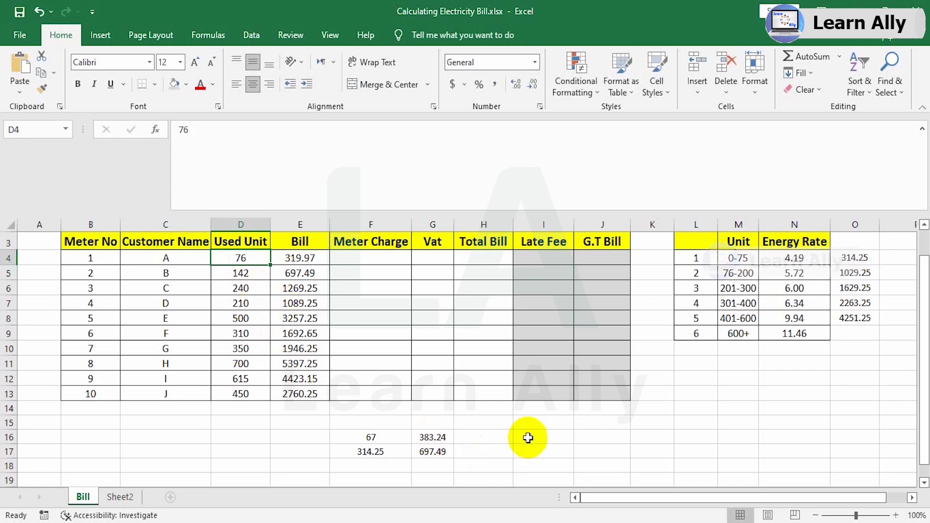
# Calculate customer A's units above 75 in I15 with =D4-75 and enter the rate 5.72 beside it in J15.
pyautogui.click(544, 426)
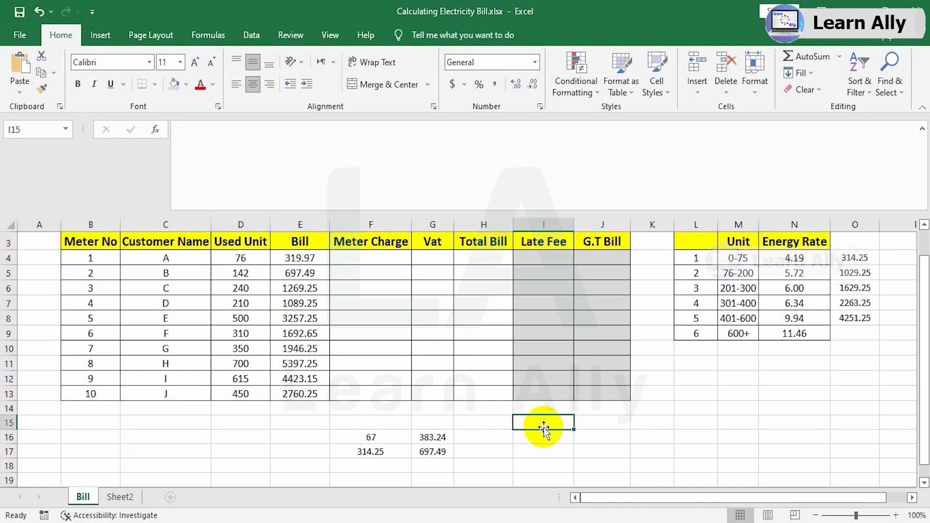
pyautogui.write('=')
pyautogui.click(244, 261)
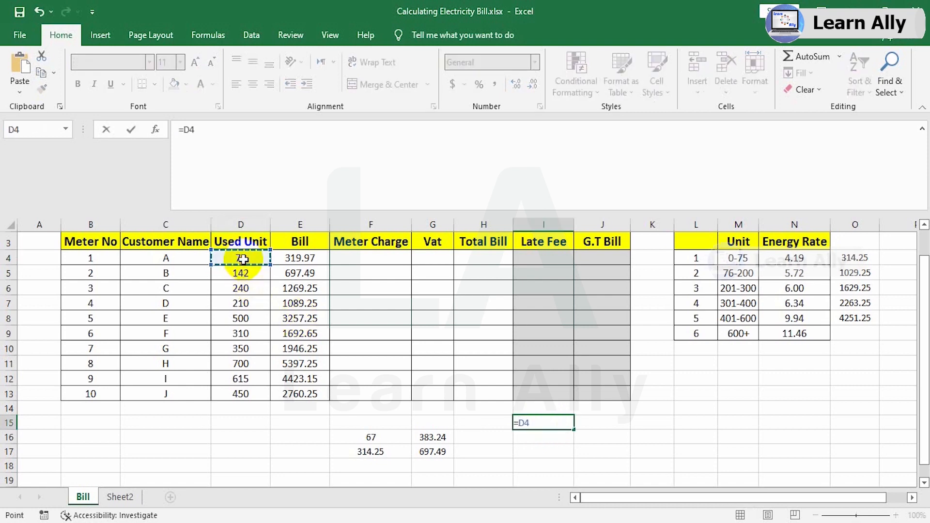
pyautogui.write('-75')
pyautogui.press('Return')
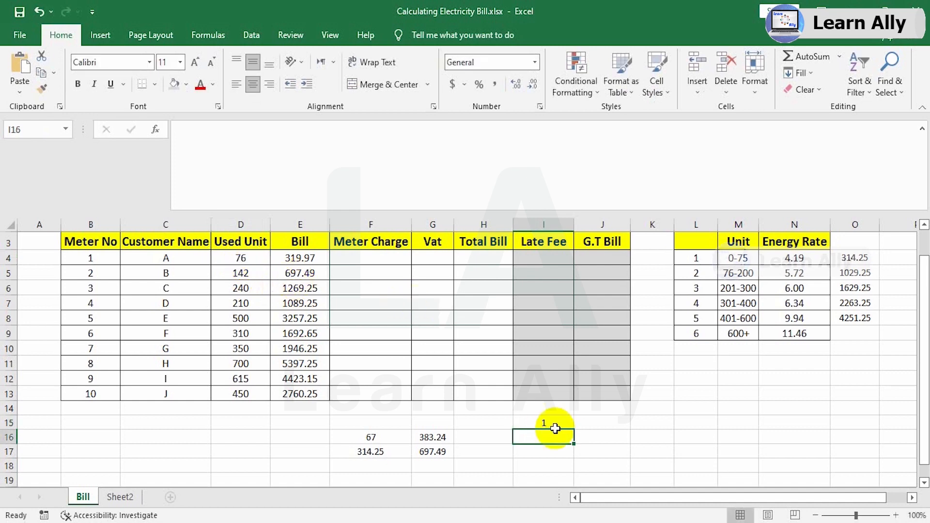
pyautogui.click(609, 423)
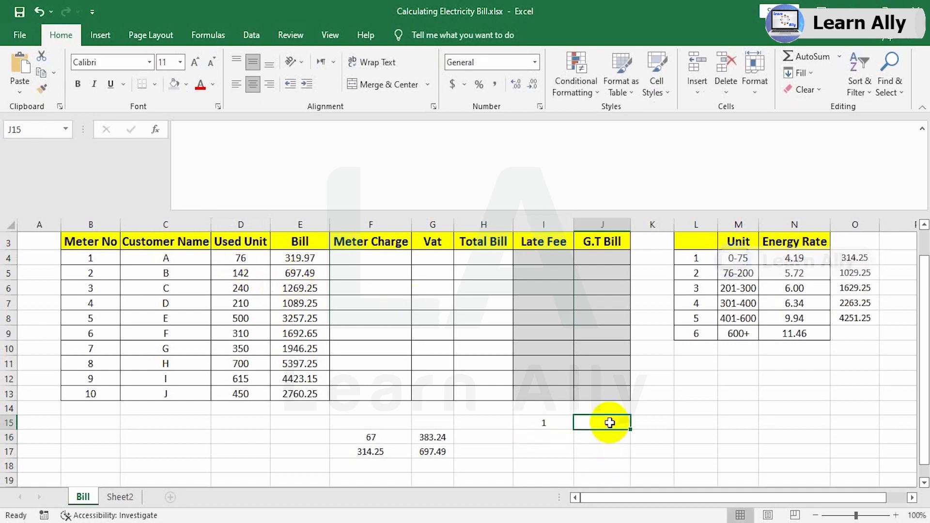
pyautogui.write('5.72')
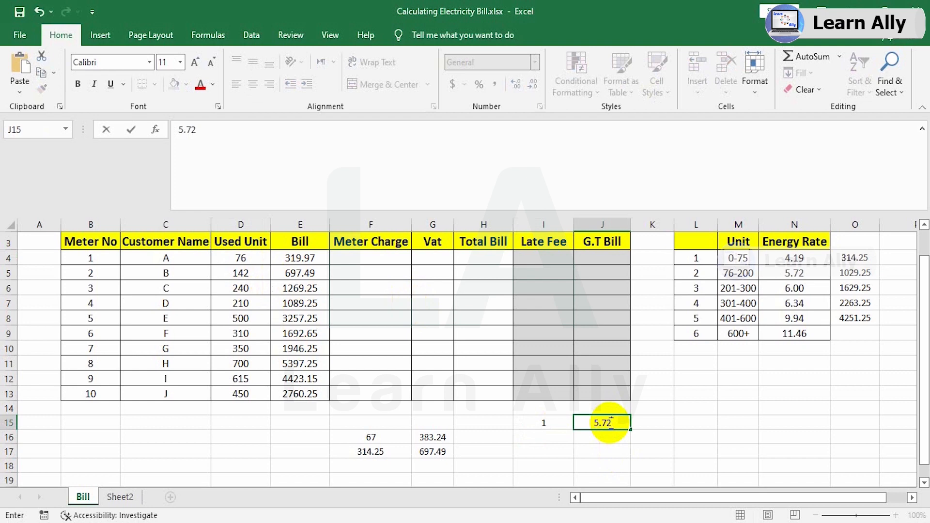
# Calculate the charge for the first 75 units in I16 with =75*4.19.
pyautogui.click(547, 435)
pyautogui.write('7')
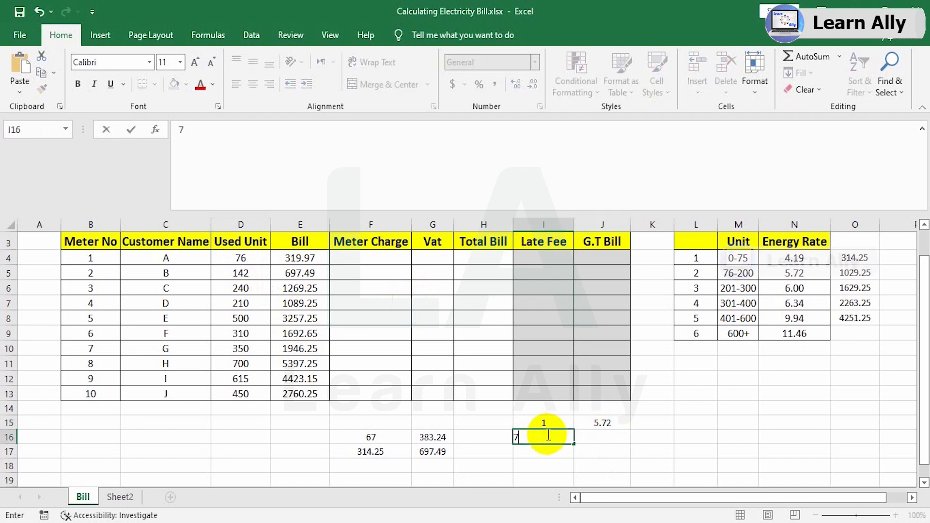
pyautogui.press('BackSpace')
pyautogui.write('=75')
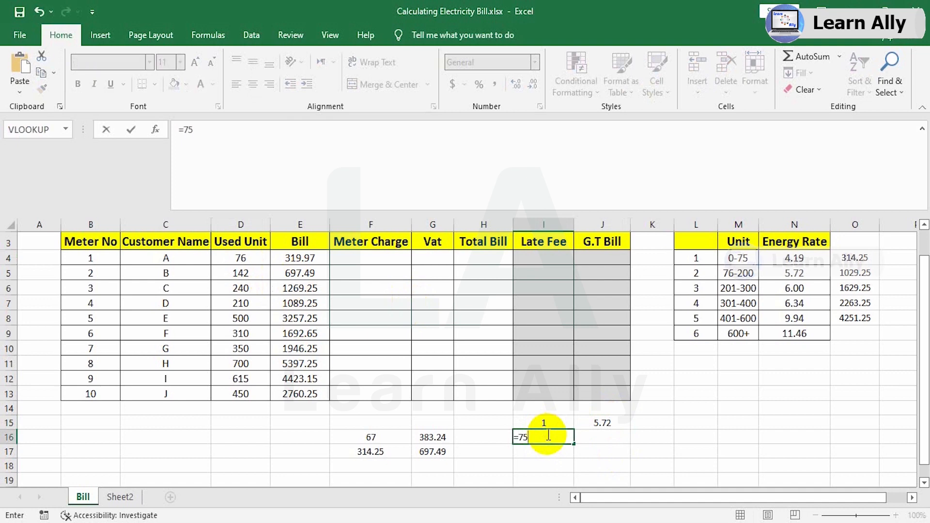
pyautogui.write('*4.19')
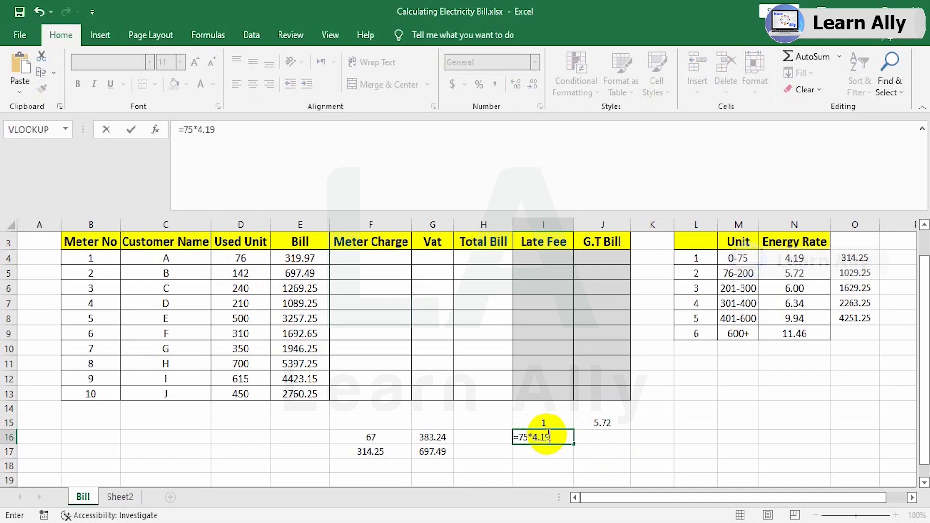
pyautogui.press('Return')
pyautogui.click(545, 436)
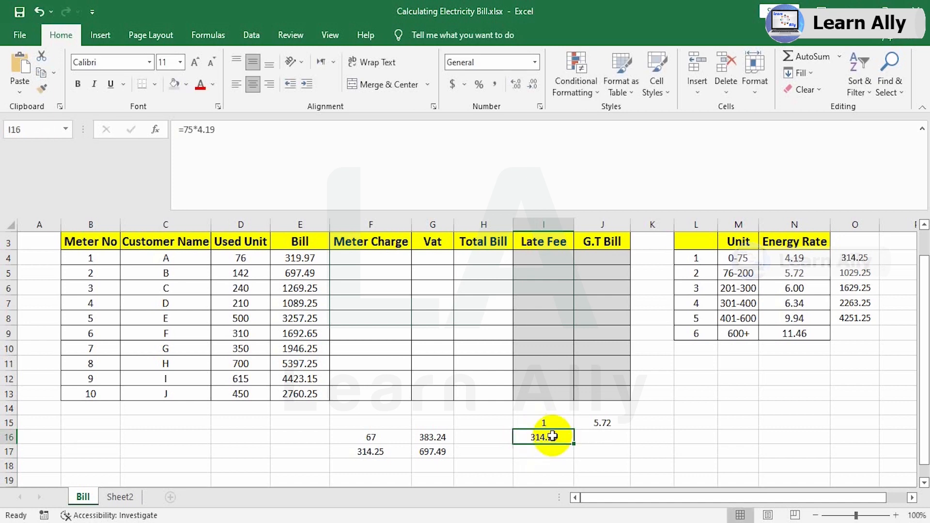
# Total the manual check in J16 with =I16+J15 and compare it with customer A's bill formula in E4.
pyautogui.click(596, 437)
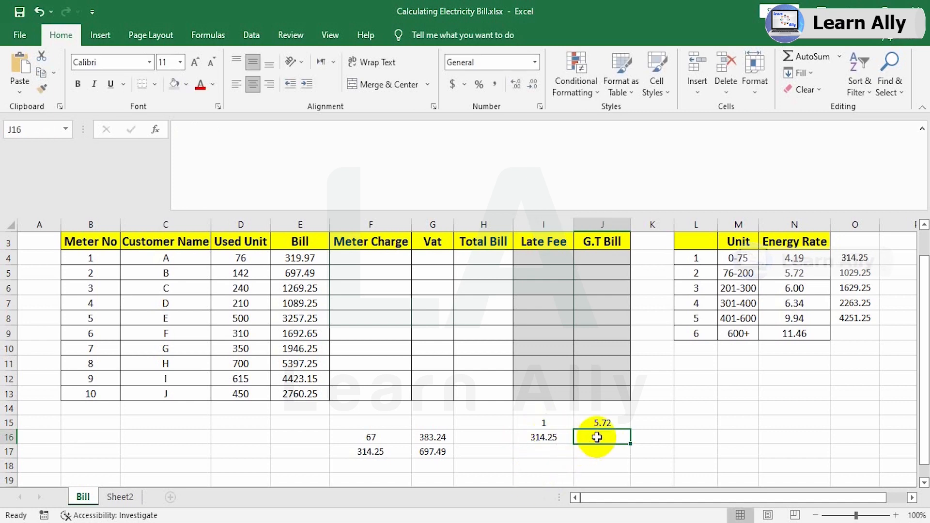
pyautogui.write('=')
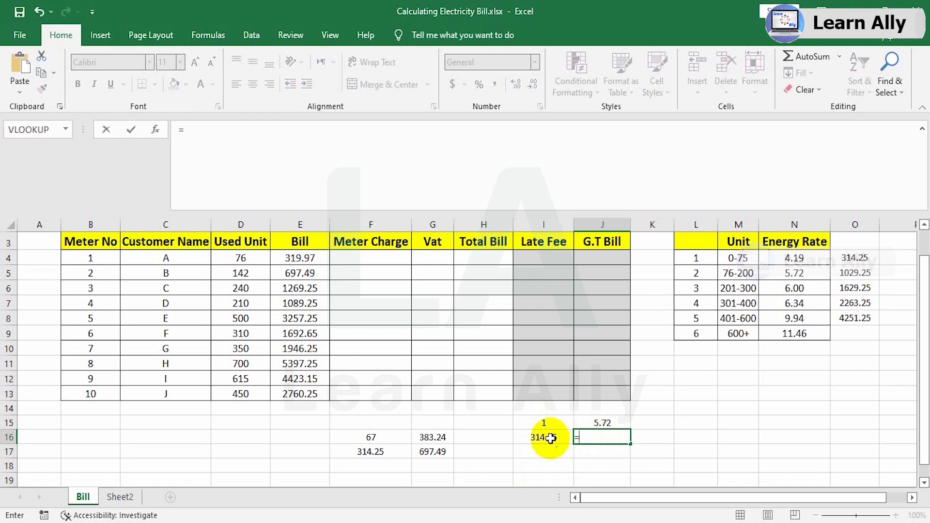
pyautogui.click(547, 437)
pyautogui.write('+')
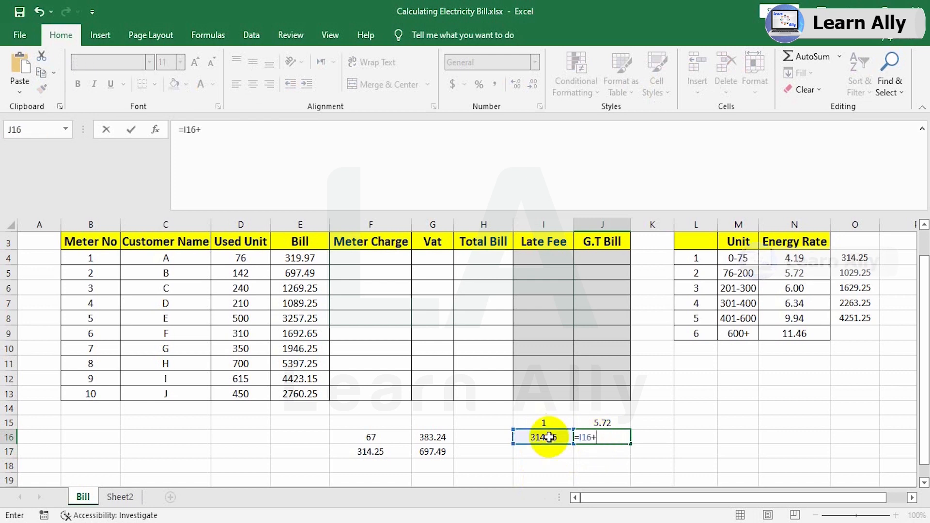
pyautogui.click(605, 424)
pyautogui.press('Return')
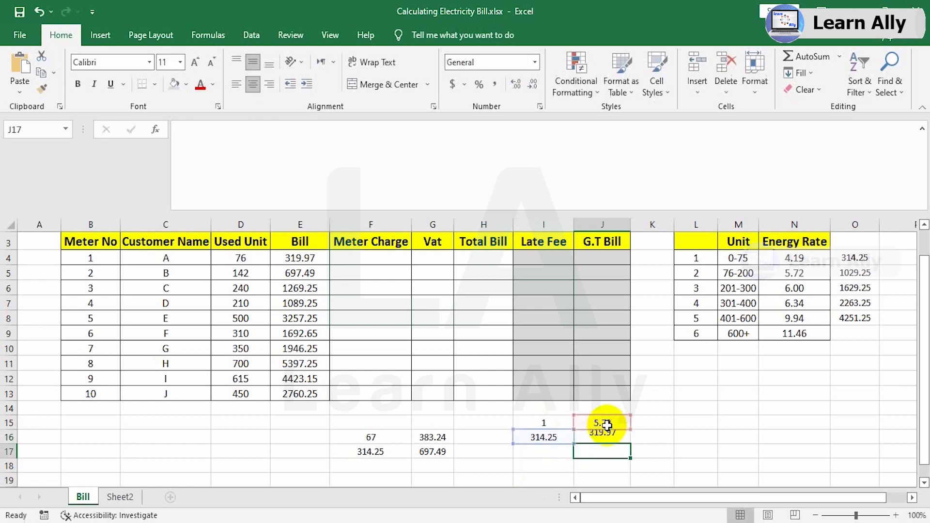
pyautogui.click(600, 440)
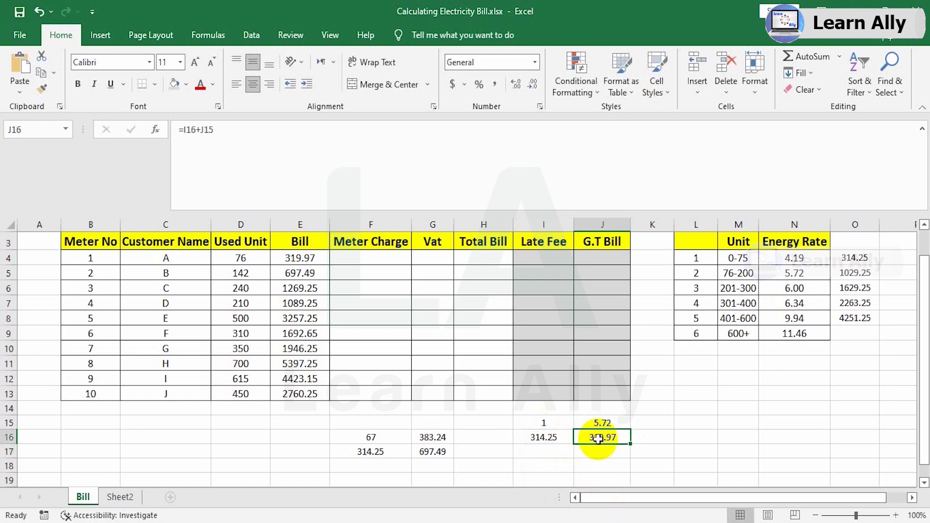
pyautogui.click(301, 262)
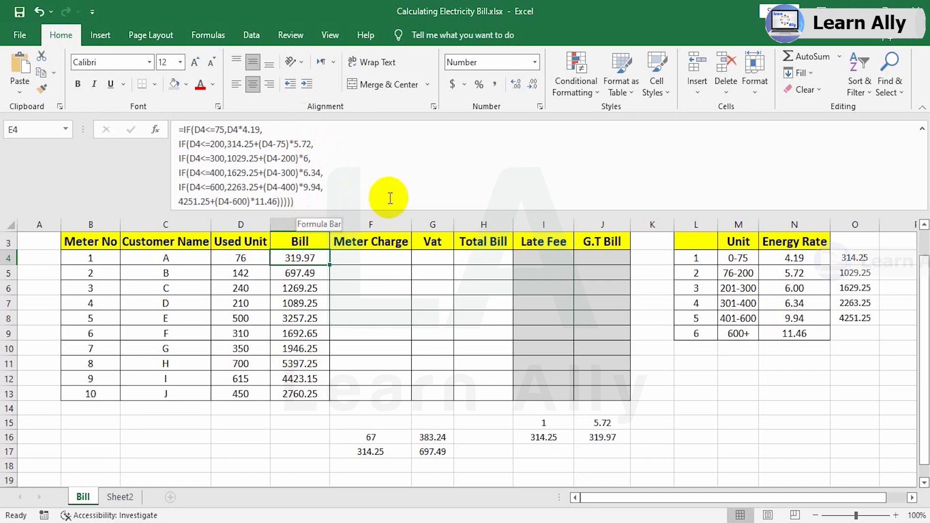
# Enter a meter charge of 15 in F4 and fill it down to F13 for all customers.
pyautogui.click(368, 260)
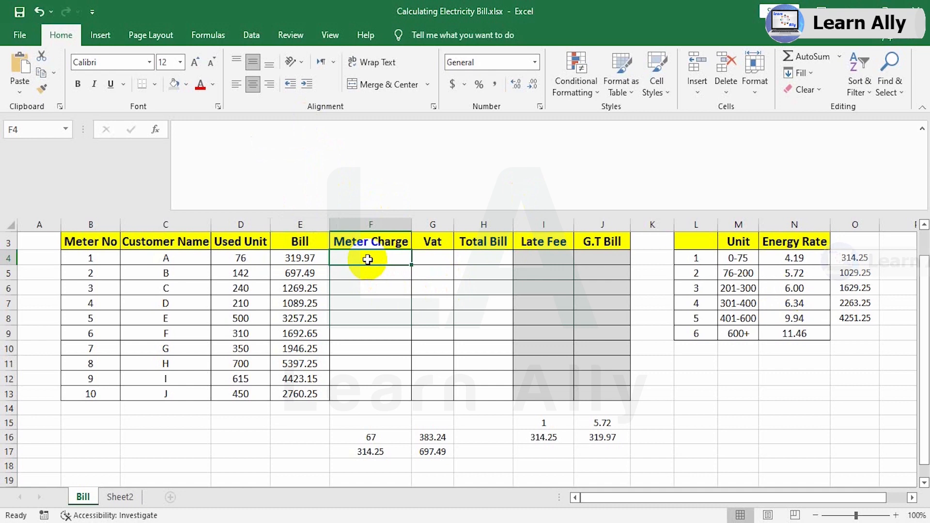
pyautogui.write('15')
pyautogui.press('Return')
pyautogui.click(369, 258)
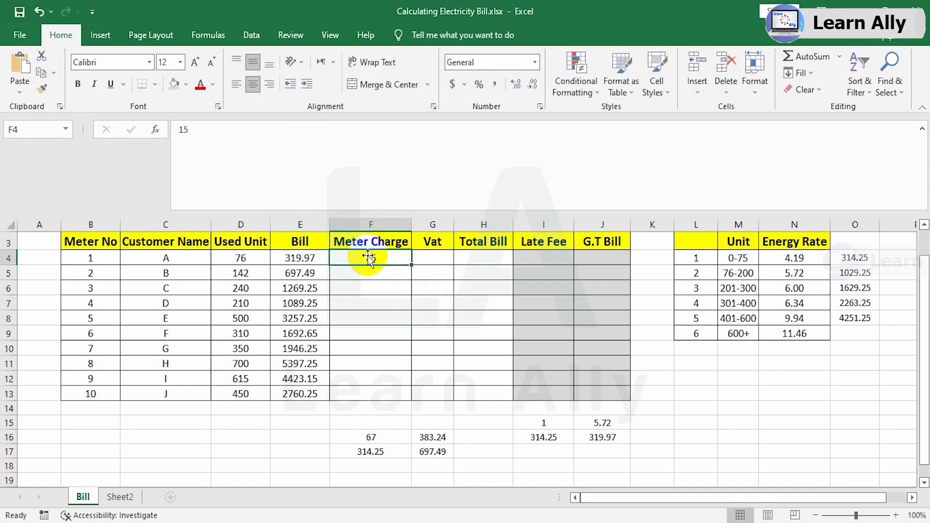
pyautogui.moveTo(411, 264); pyautogui.dragTo(392, 395)
# Calculate the VAT in G4 with =E4*5% and fill the formula down to G13.
pyautogui.click(440, 259)
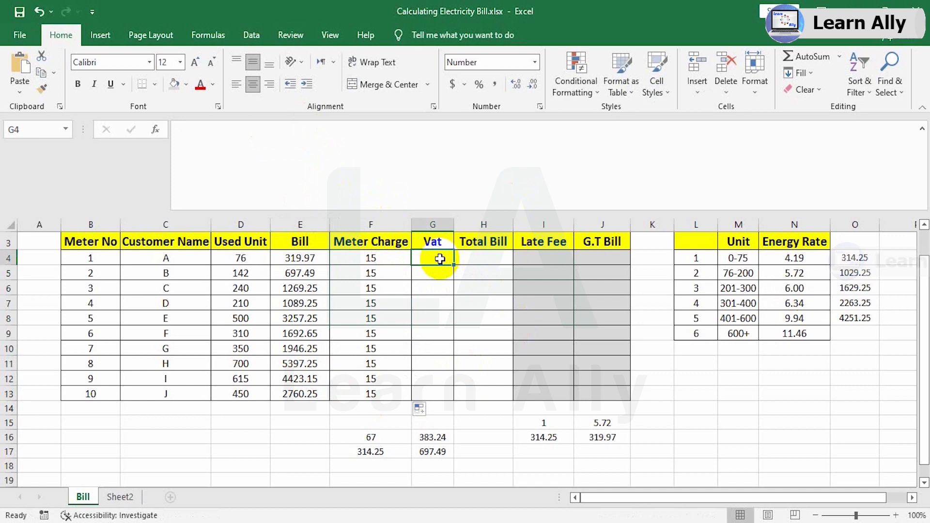
pyautogui.write('=')
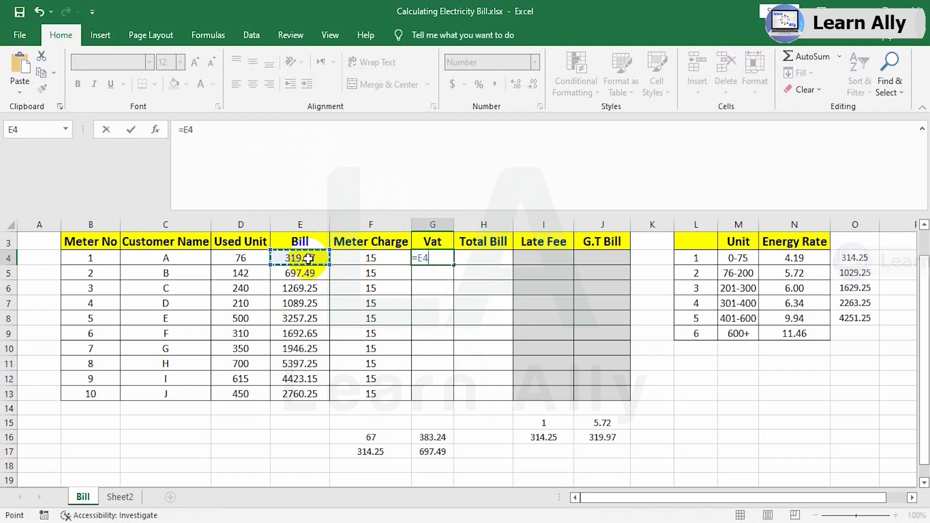
pyautogui.write('*')
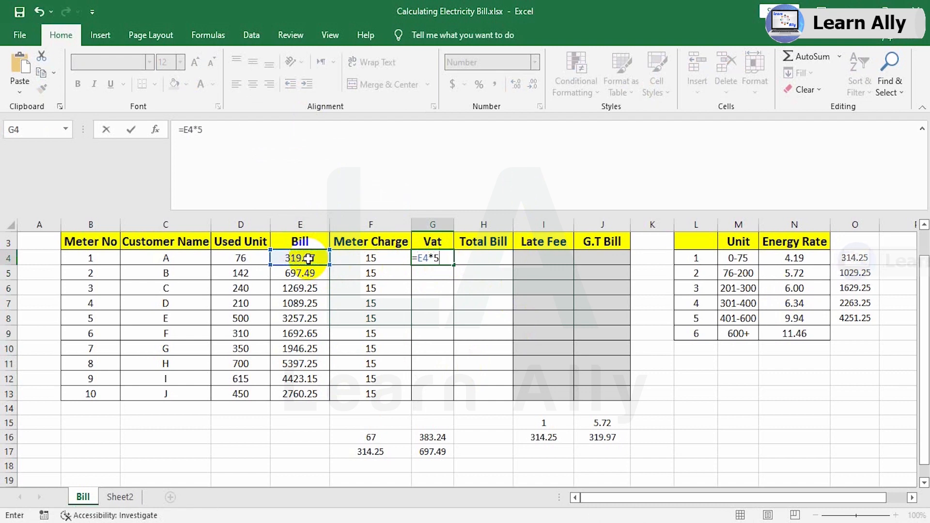
pyautogui.write('5%')
pyautogui.press('Return')
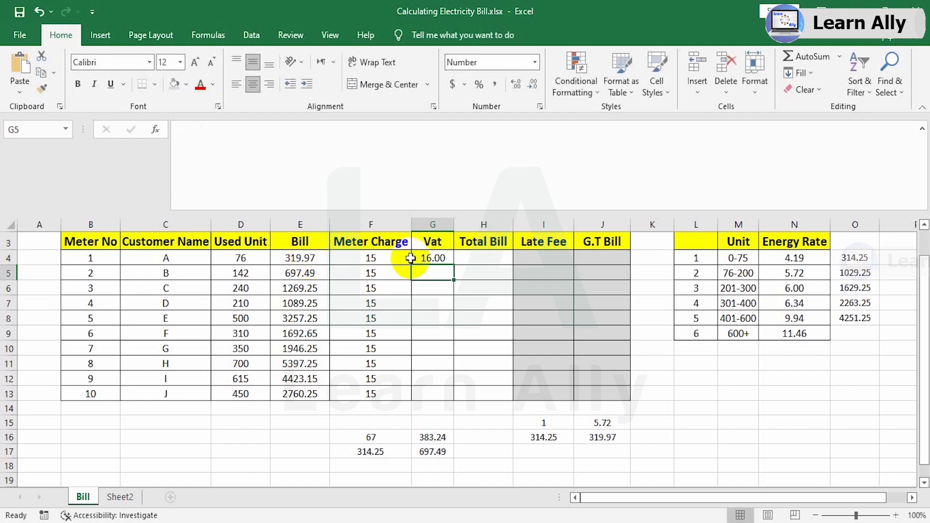
pyautogui.click(434, 259)
pyautogui.moveTo(455, 266); pyautogui.dragTo(438, 394)
# Calculate the total bill in H4 with =SUM(E4:G4) and fill the formula down to H13.
pyautogui.click(475, 262)
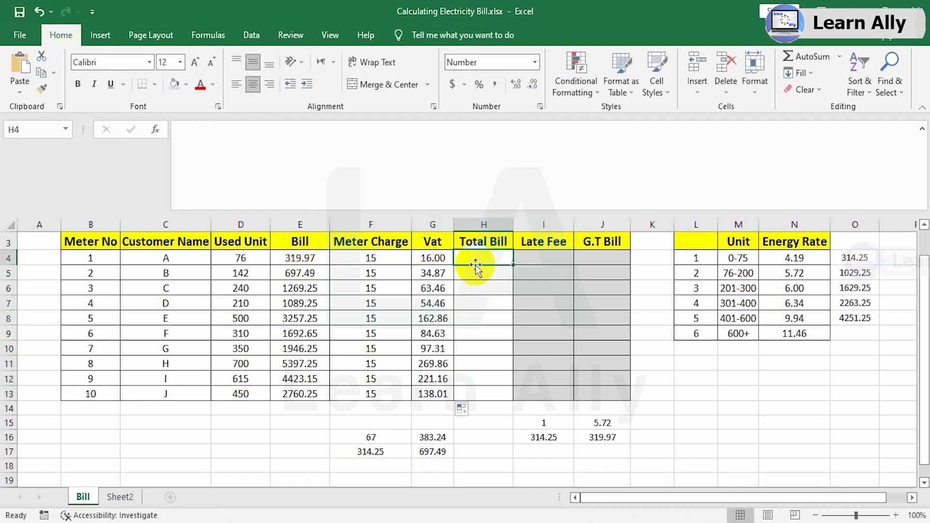
pyautogui.write('=')
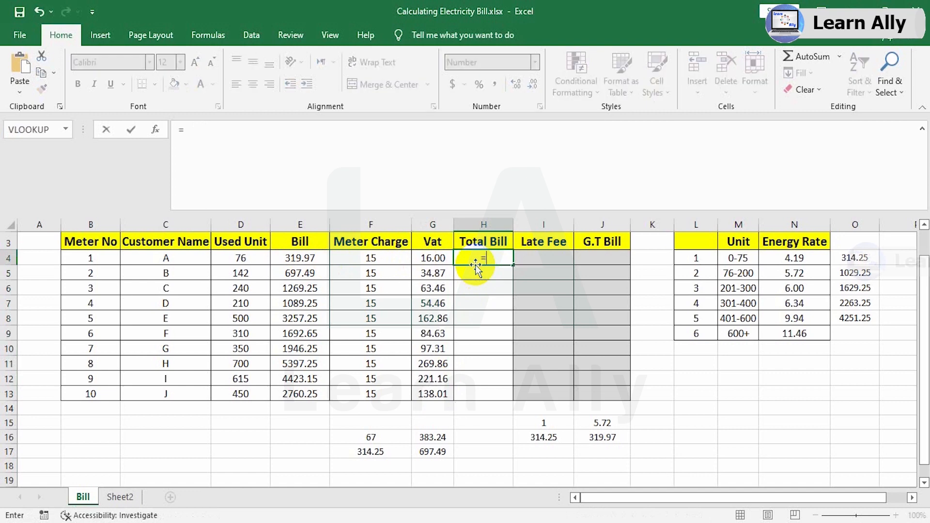
pyautogui.write('sum')
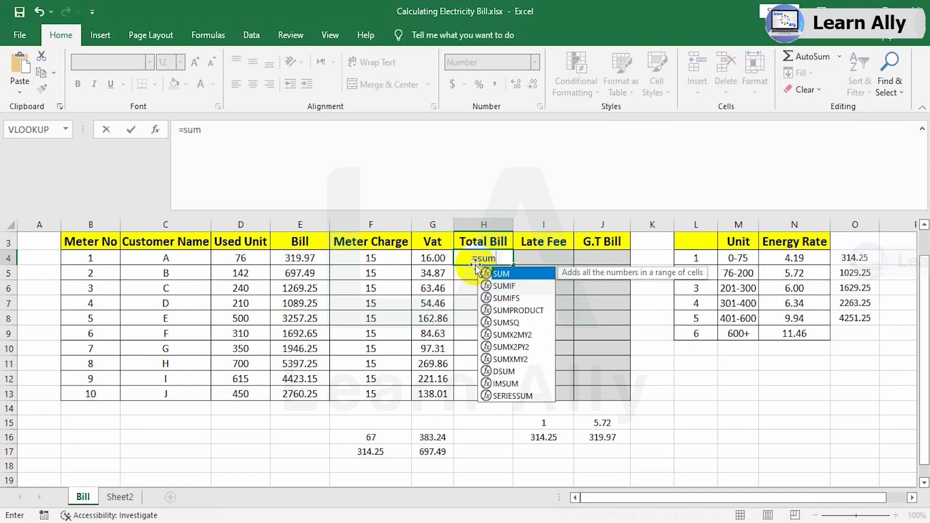
pyautogui.press('Tab')
pyautogui.moveTo(315, 258); pyautogui.dragTo(416, 258)
pyautogui.press('Return')
pyautogui.click(482, 256)
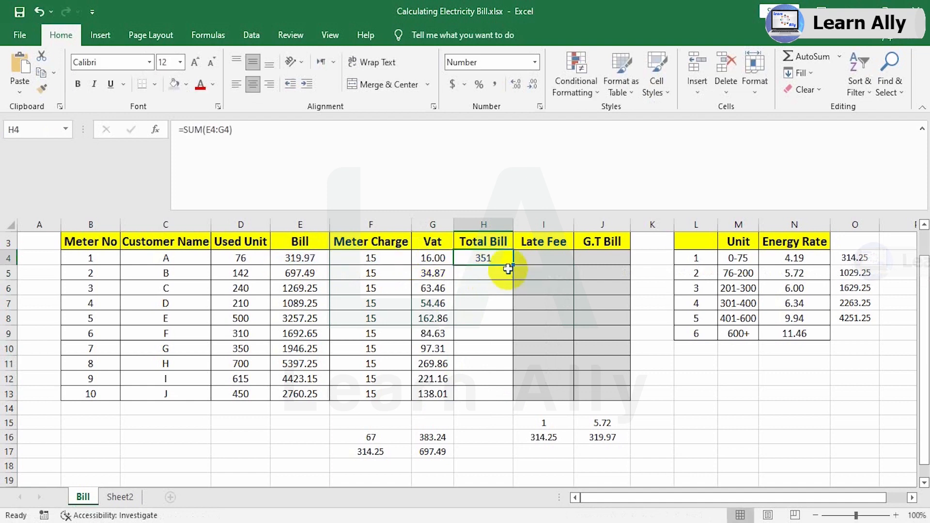
pyautogui.moveTo(513, 266); pyautogui.dragTo(503, 400)
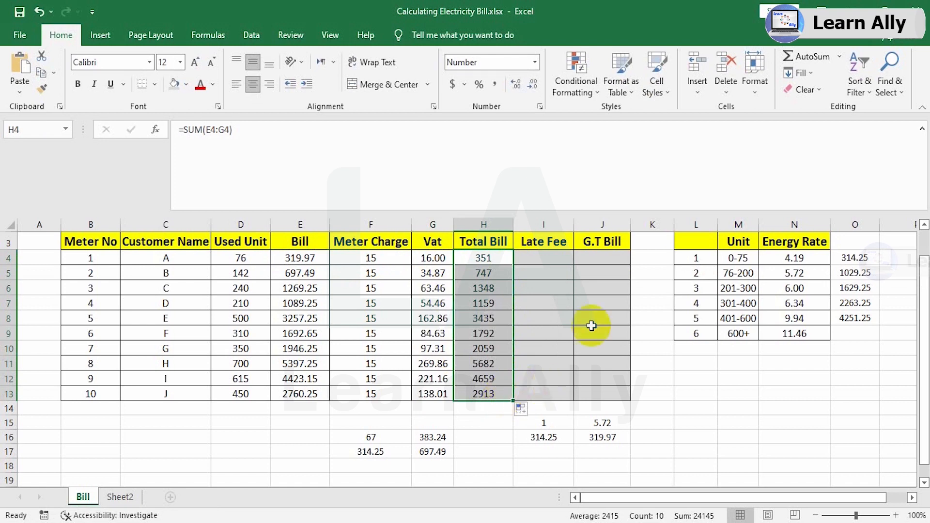
# Calculate the late fee in I4 with =E4*10% and fill the formula down to I13.
pyautogui.click(558, 260)
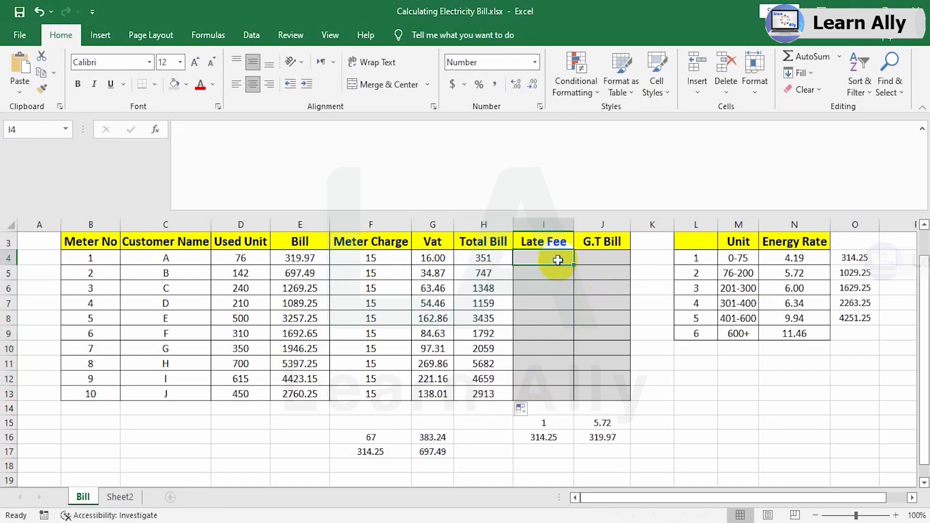
pyautogui.click(508, 175)
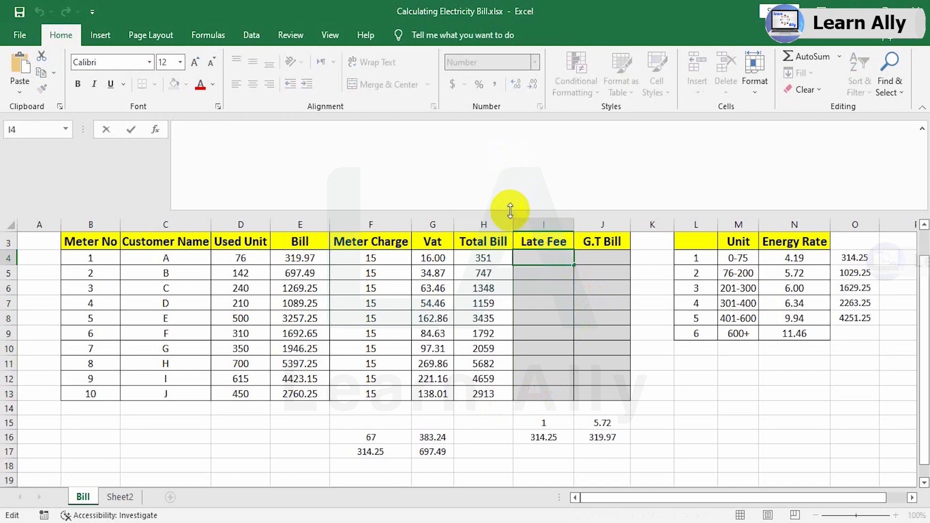
pyautogui.moveTo(510, 210); pyautogui.dragTo(494, 104)
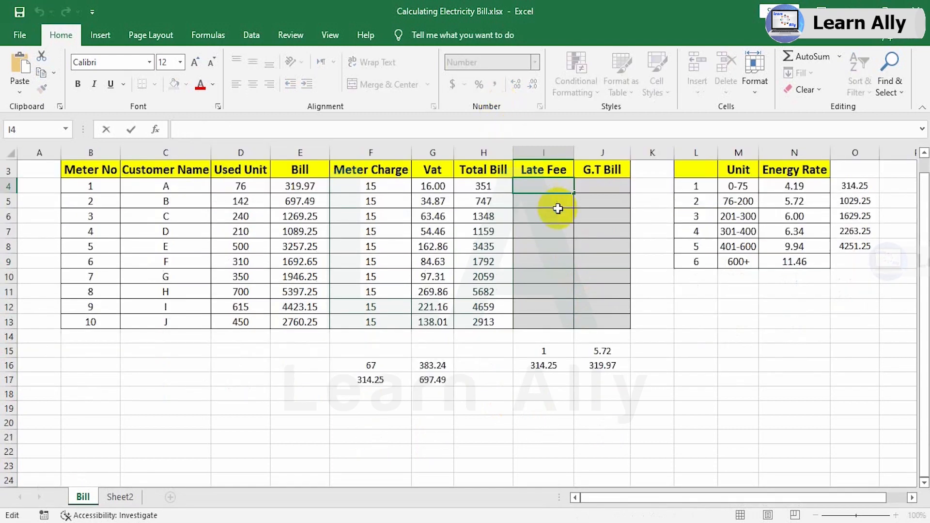
pyautogui.write('=')
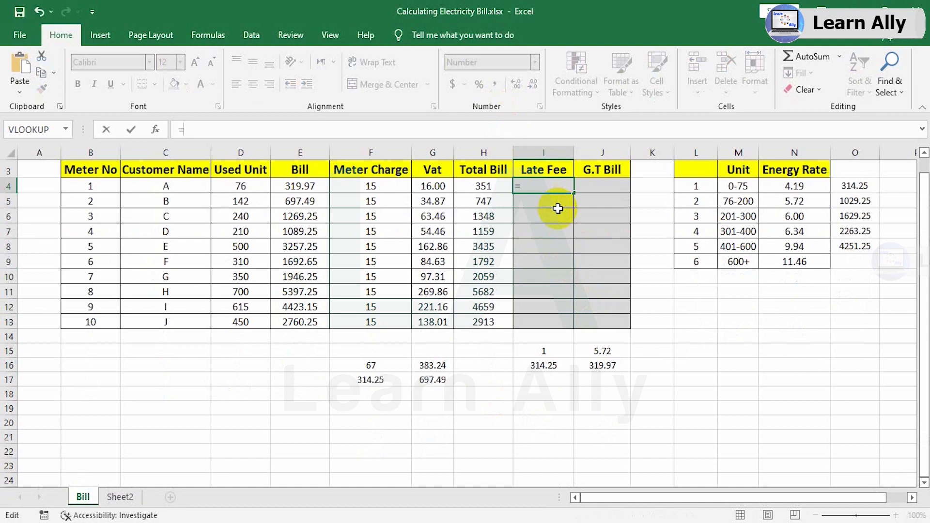
pyautogui.scroll(1, 558, 208)
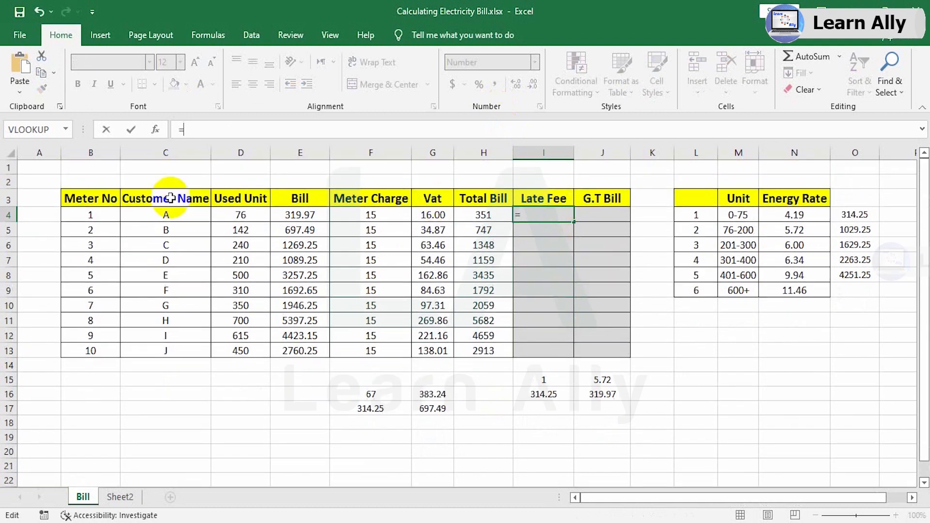
pyautogui.click(308, 219)
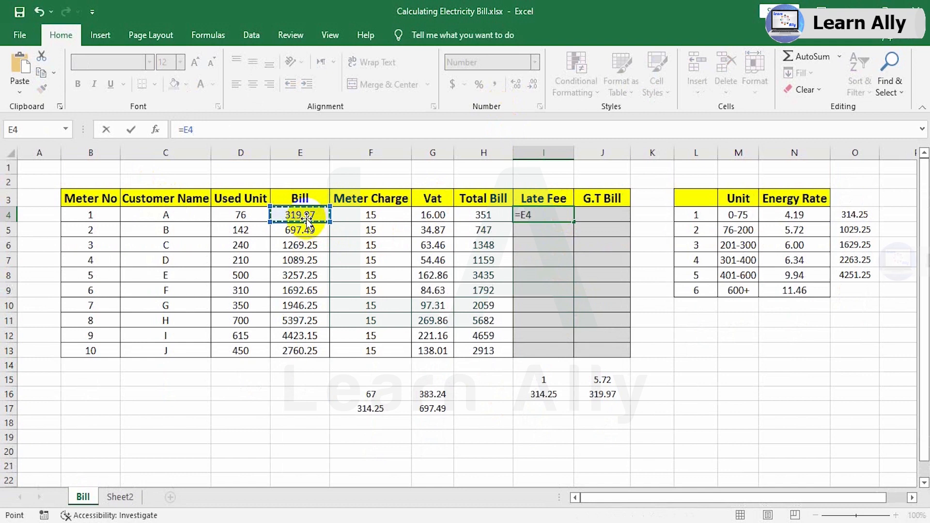
pyautogui.write('*')
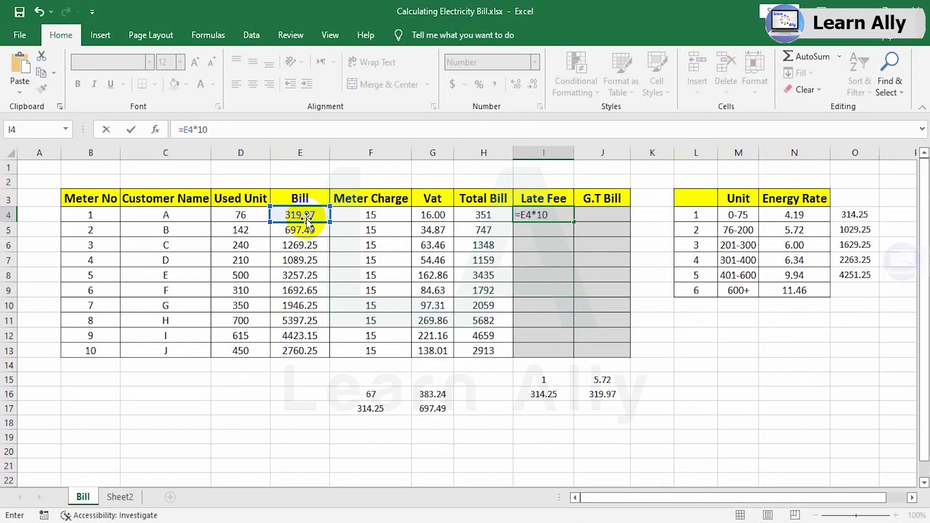
pyautogui.hotkey('ctrl', 'Return')
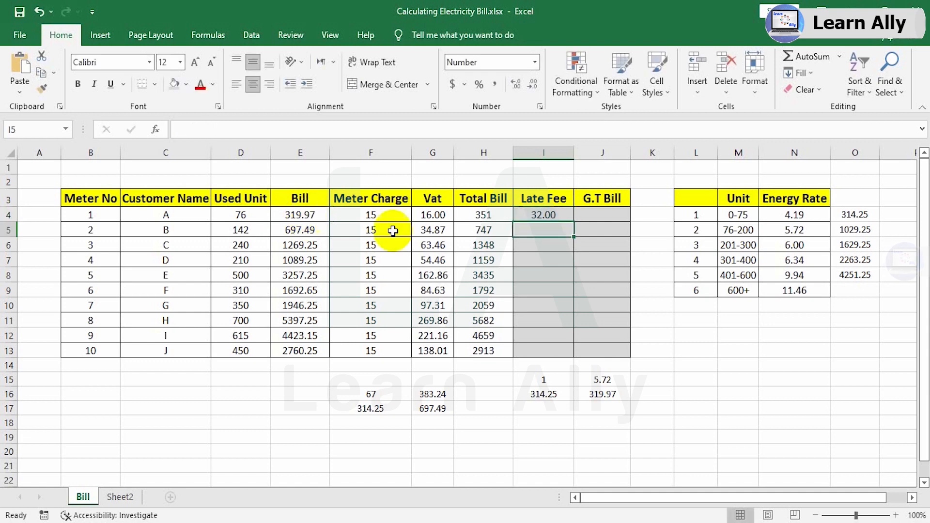
pyautogui.moveTo(573, 221); pyautogui.dragTo(569, 355)
# Calculate the grand total bill in J4 with =H4+I4 and fill the formula down to J13.
pyautogui.click(591, 216)
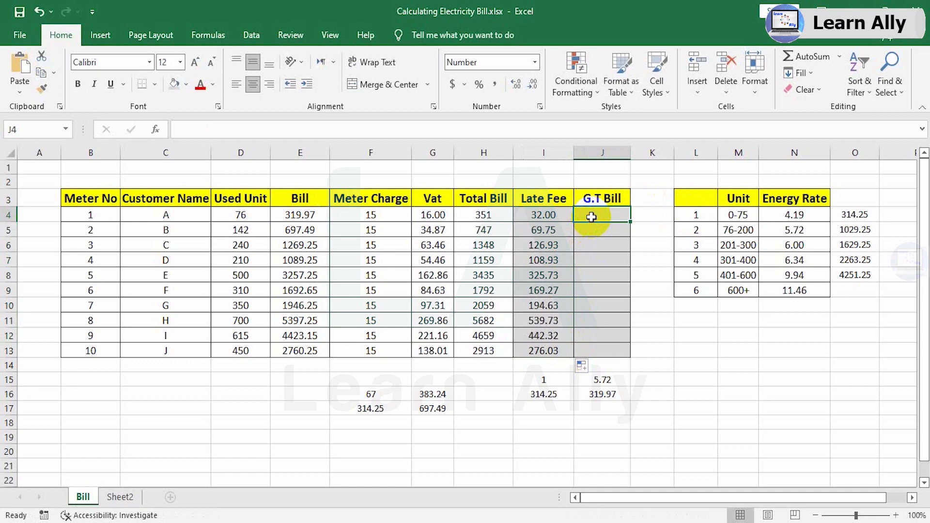
pyautogui.write('=')
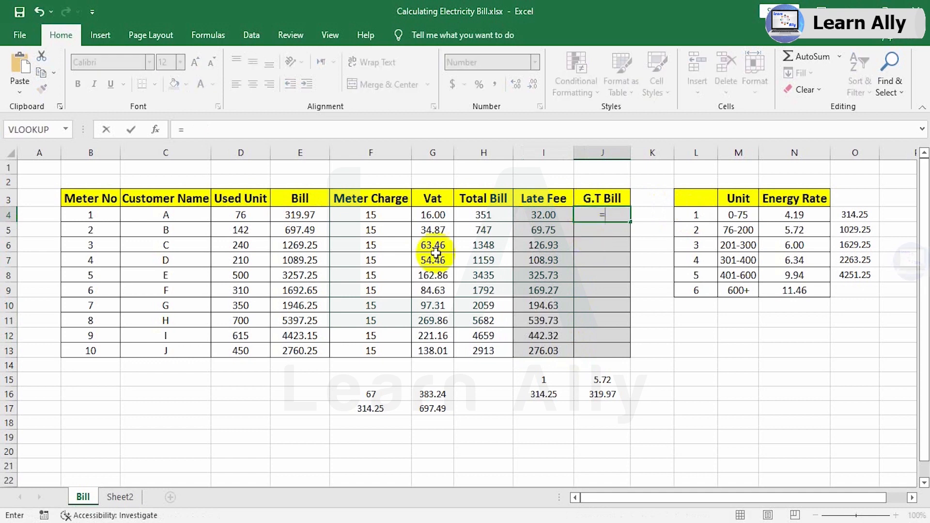
pyautogui.click(482, 216)
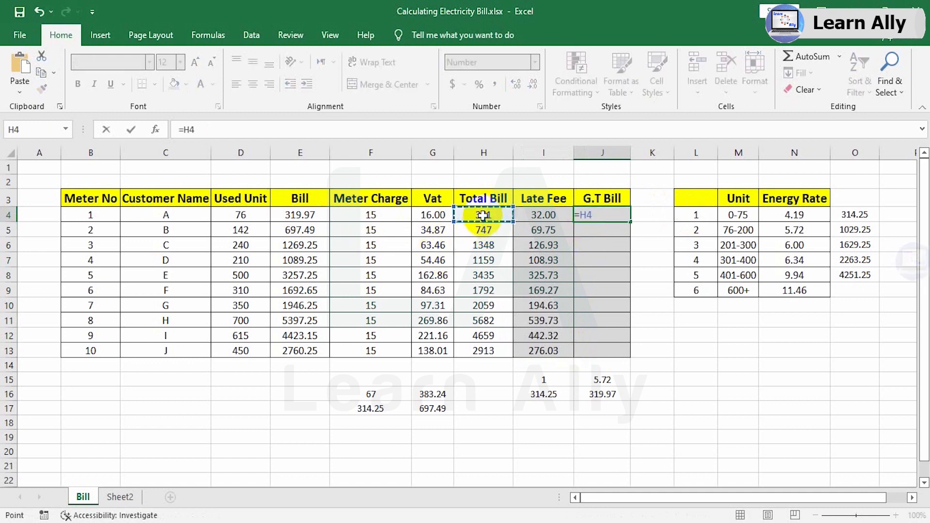
pyautogui.write('+')
pyautogui.click(554, 213)
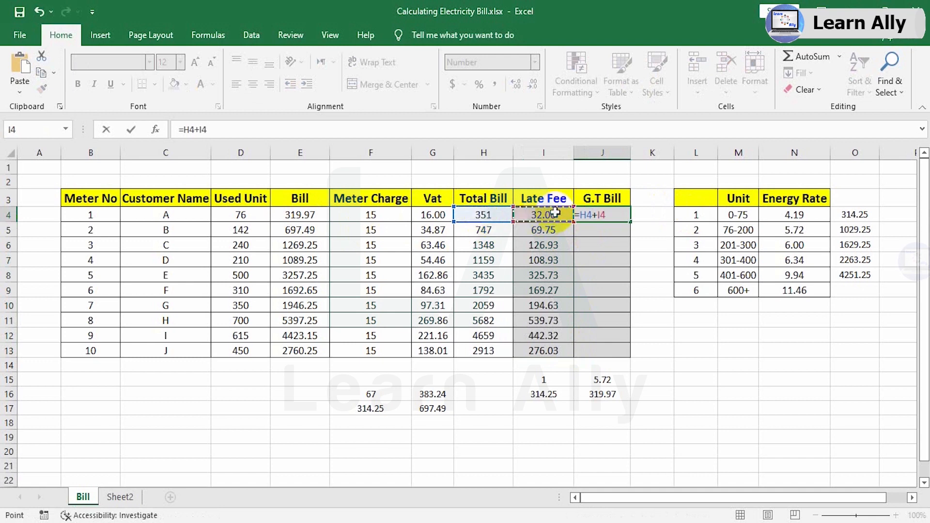
pyautogui.hotkey('ctrl', 'Return')
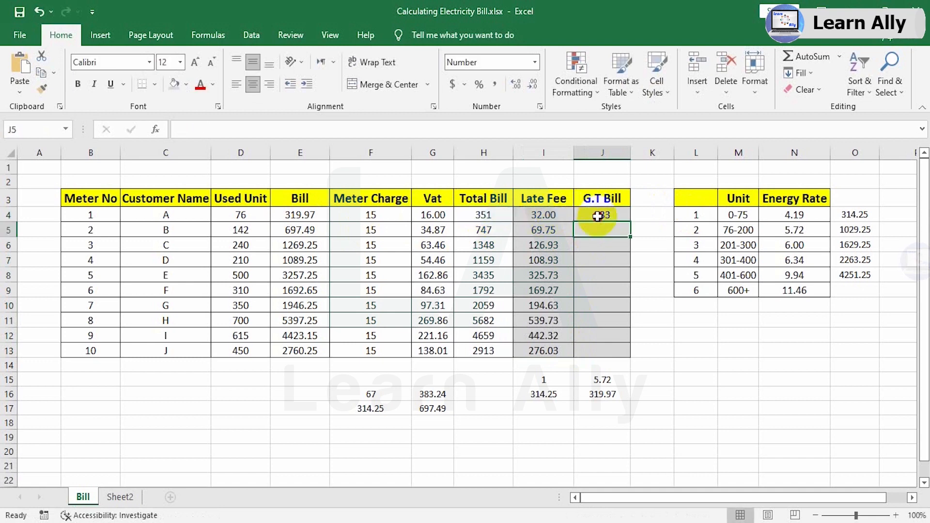
pyautogui.moveTo(631, 226); pyautogui.dragTo(629, 357)
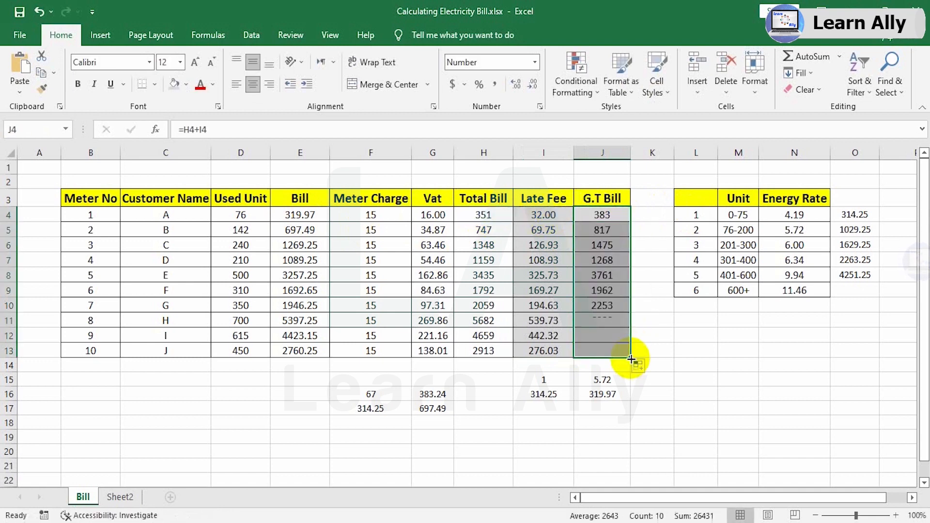
# Review the meter charge through grand total columns in F4:J13 and show customer A's complete bill formula in E4.
pyautogui.click(370, 213)
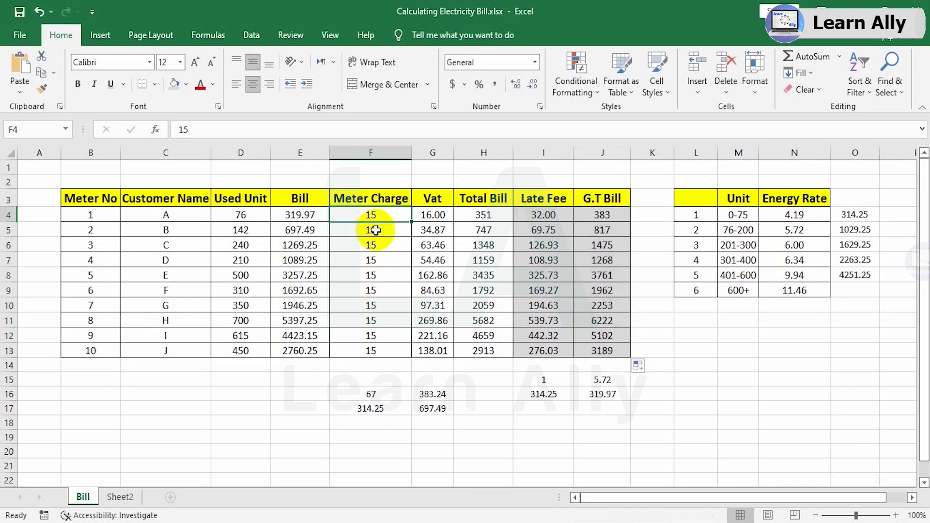
pyautogui.click(432, 216)
pyautogui.click(477, 218)
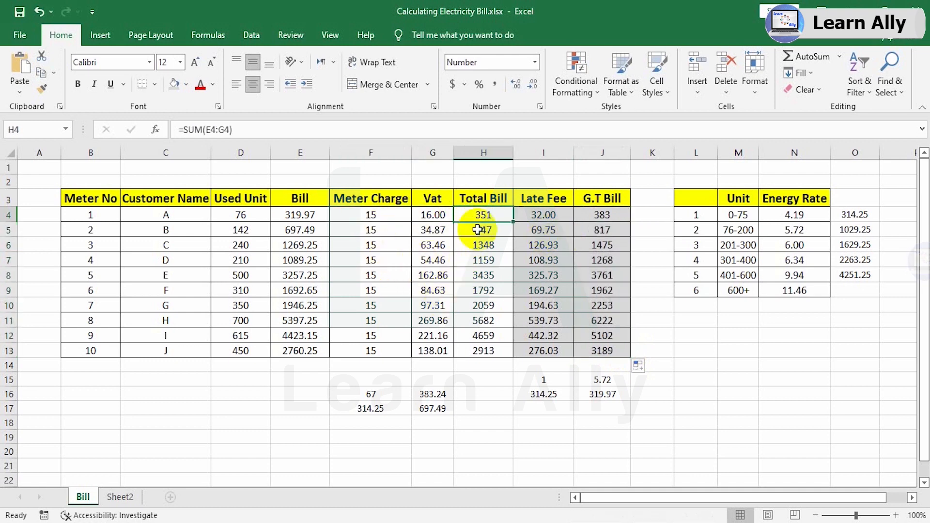
pyautogui.moveTo(378, 217); pyautogui.dragTo(601, 349)
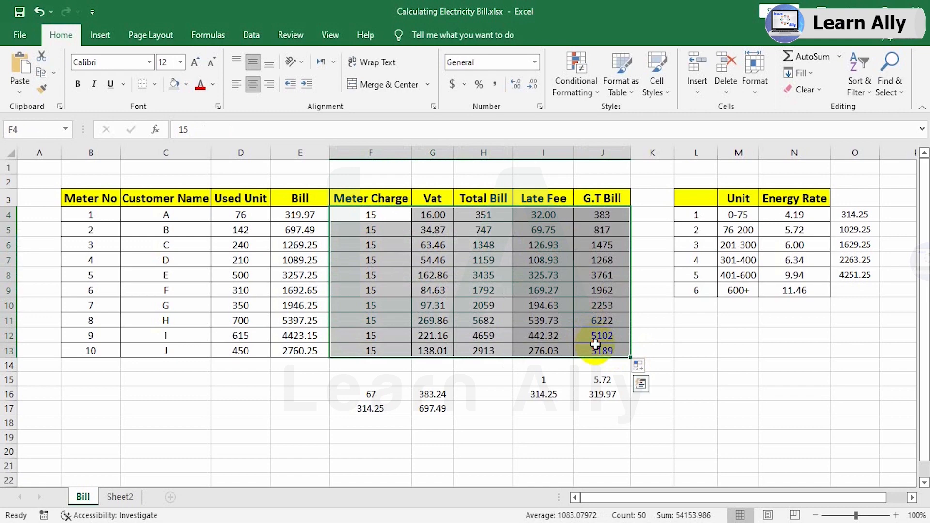
pyautogui.click(309, 218)
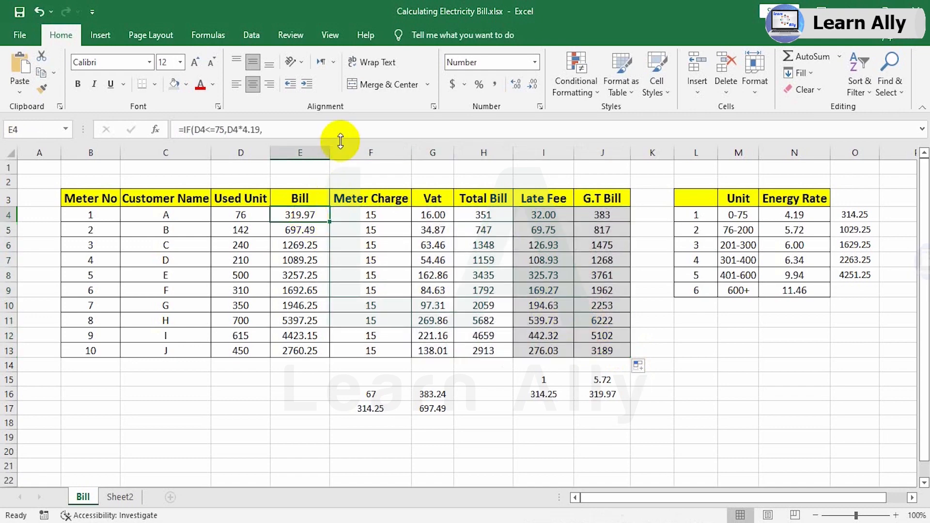
pyautogui.moveTo(339, 141); pyautogui.dragTo(334, 217)
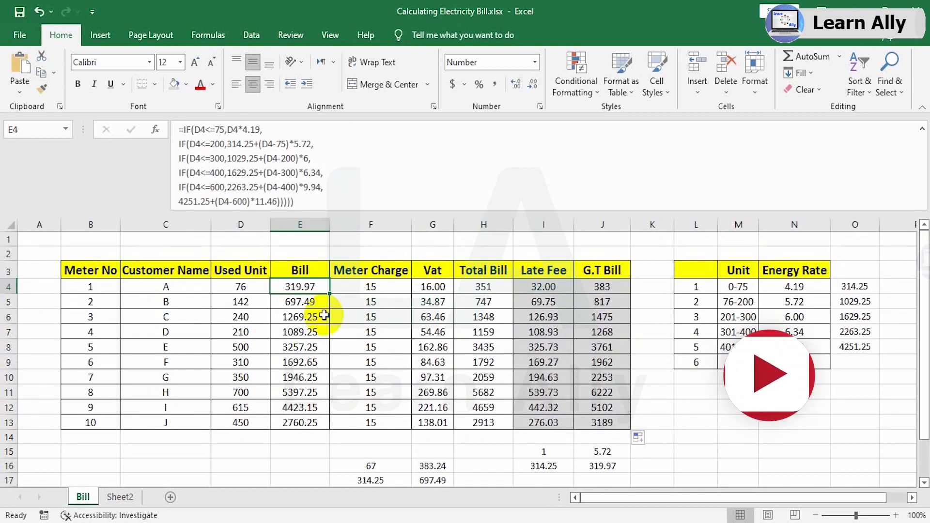